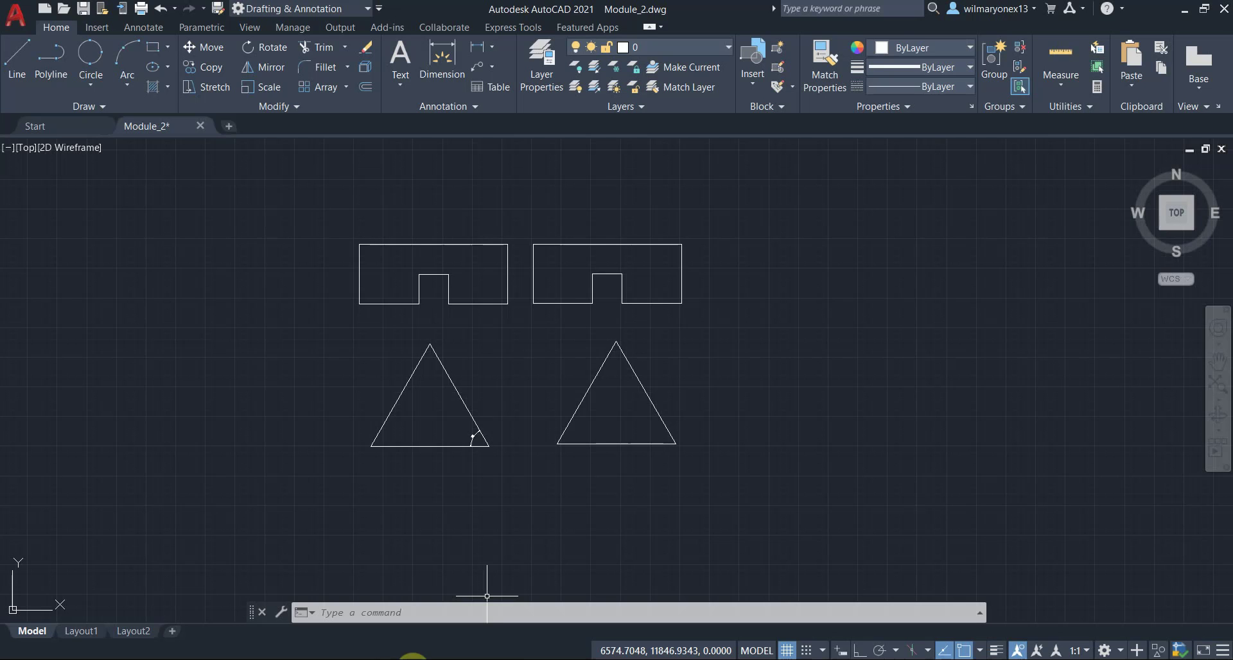
Browse the layer dropdown, leaving layer 0 as the current layer.
{"action": "mouse_move", "coordinate": [408, 656]}
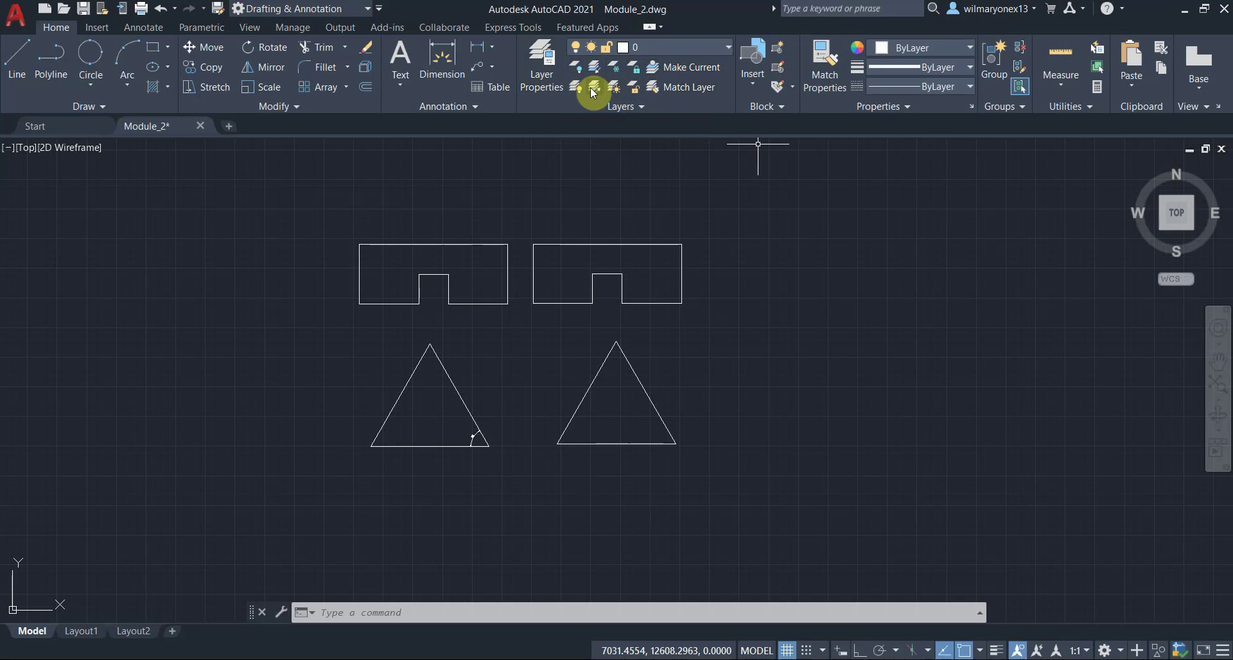
{"action": "left_click", "coordinate": [727, 48]}
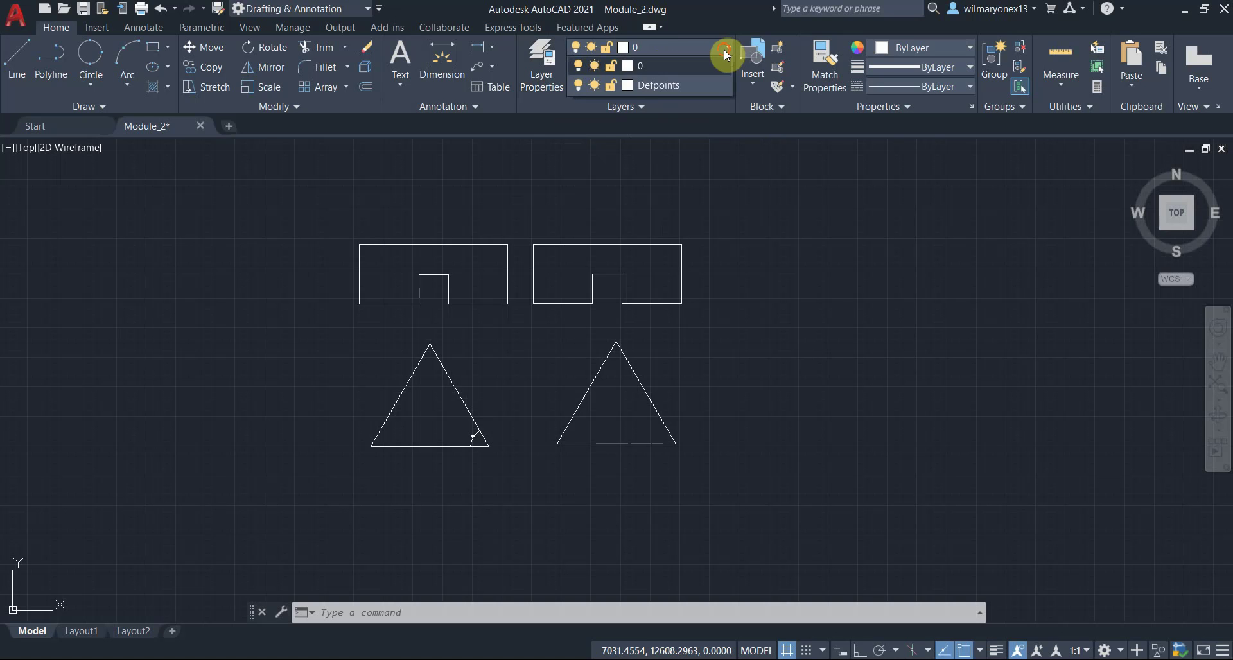
{"action": "left_click", "coordinate": [723, 50]}
{"action": "left_click", "coordinate": [723, 50]}
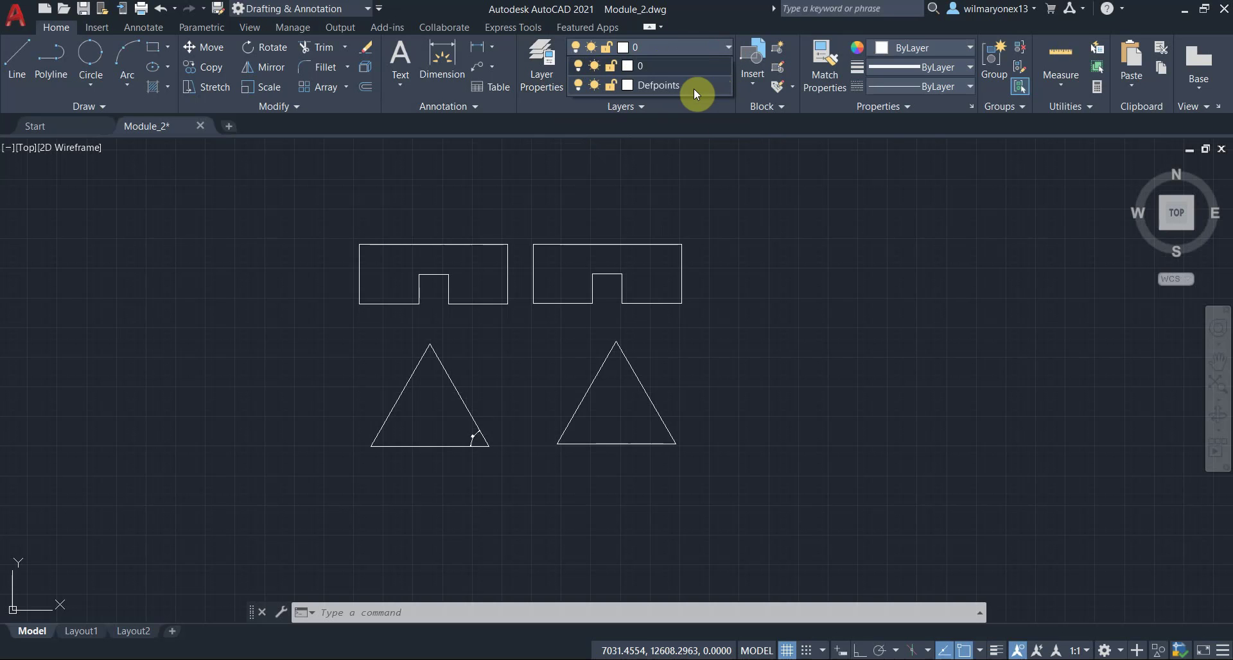
{"action": "left_click", "coordinate": [693, 49]}
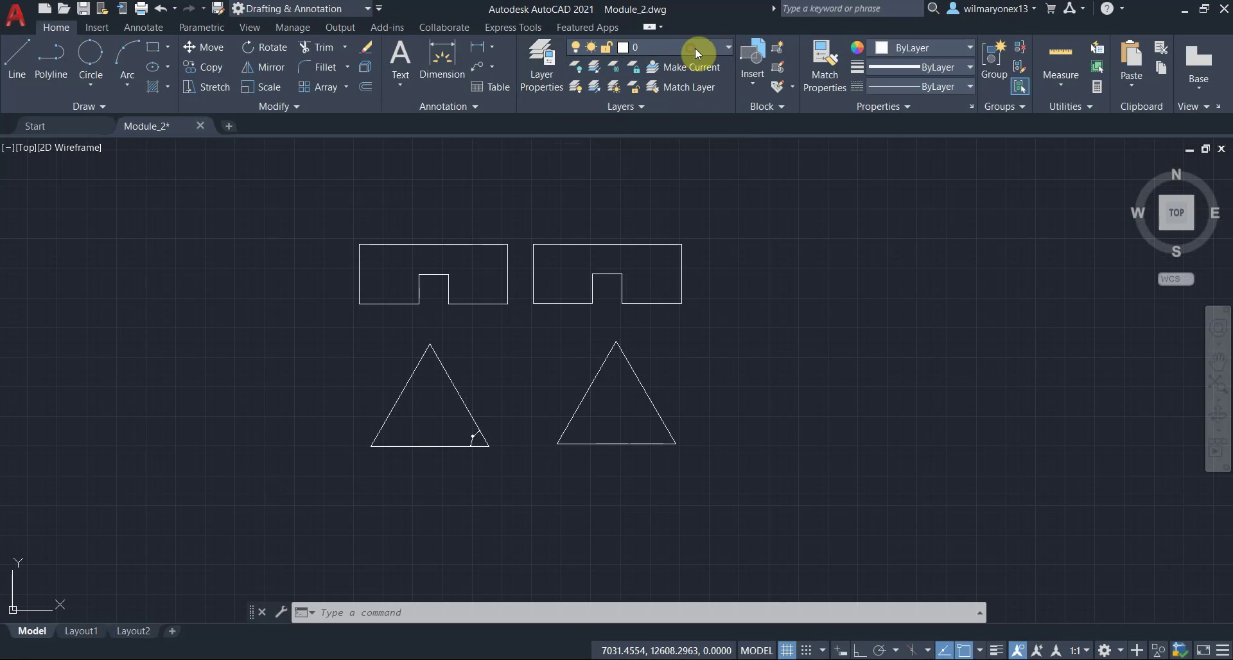
{"action": "left_click", "coordinate": [699, 48]}
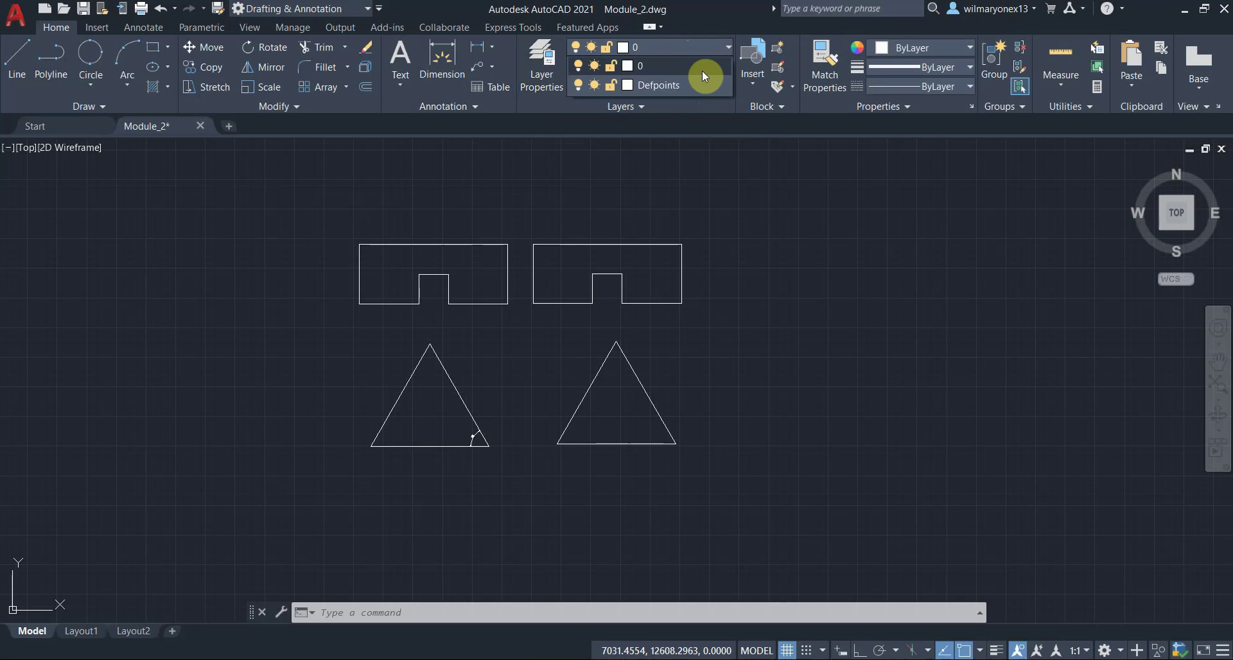
{"action": "left_click", "coordinate": [664, 71]}
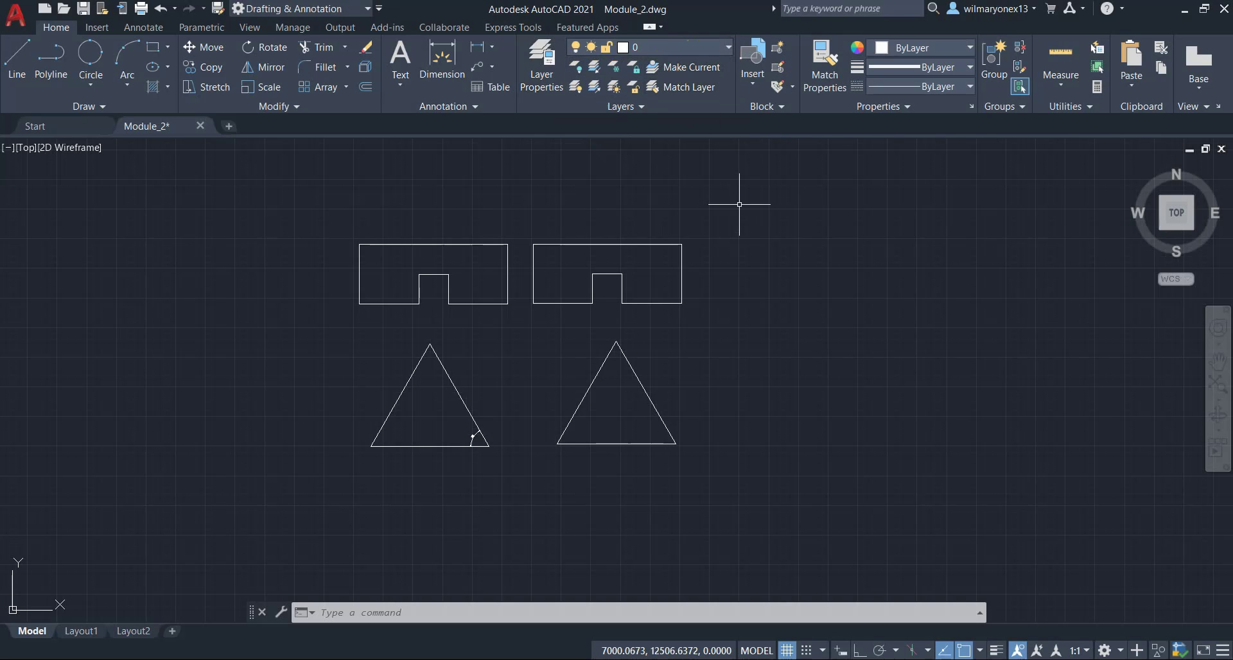
Draw a slanted test line with the L command.
{"action": "type", "text": "l"}
{"action": "key", "text": "Return"}
{"action": "left_click", "coordinate": [828, 203]}
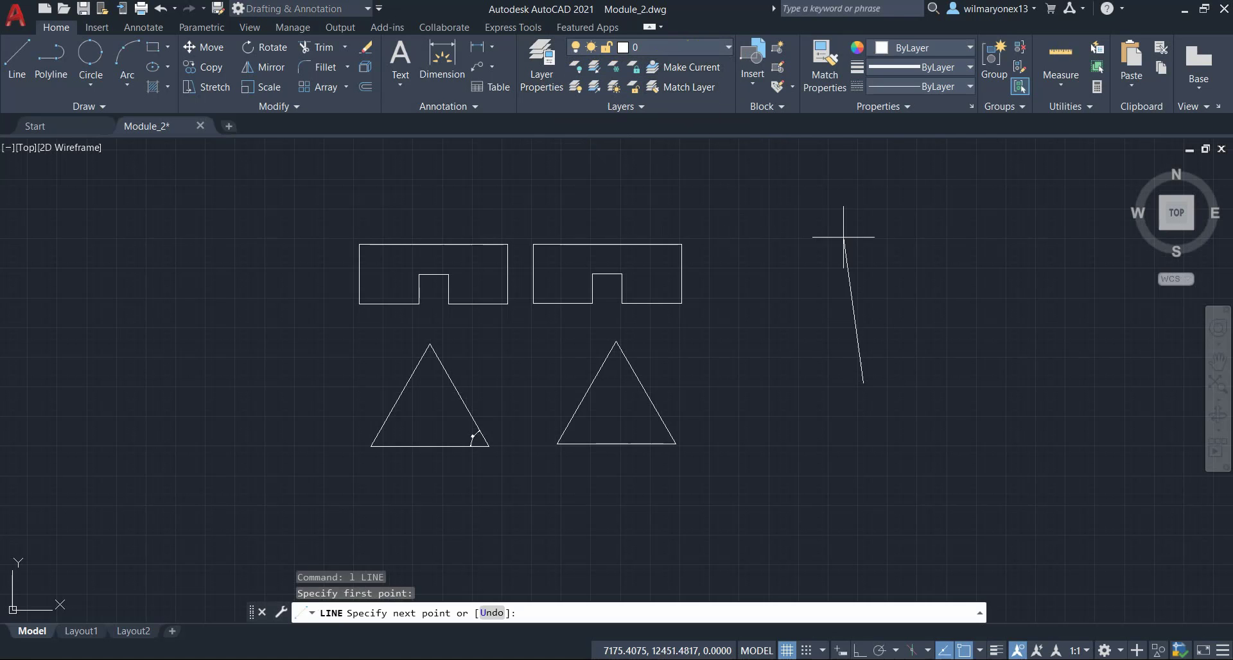
{"action": "left_click", "coordinate": [862, 383]}
{"action": "key", "text": "Return"}
Draw a small test rectangle and a larger rectangle around the test shapes.
{"action": "type", "text": "rec"}
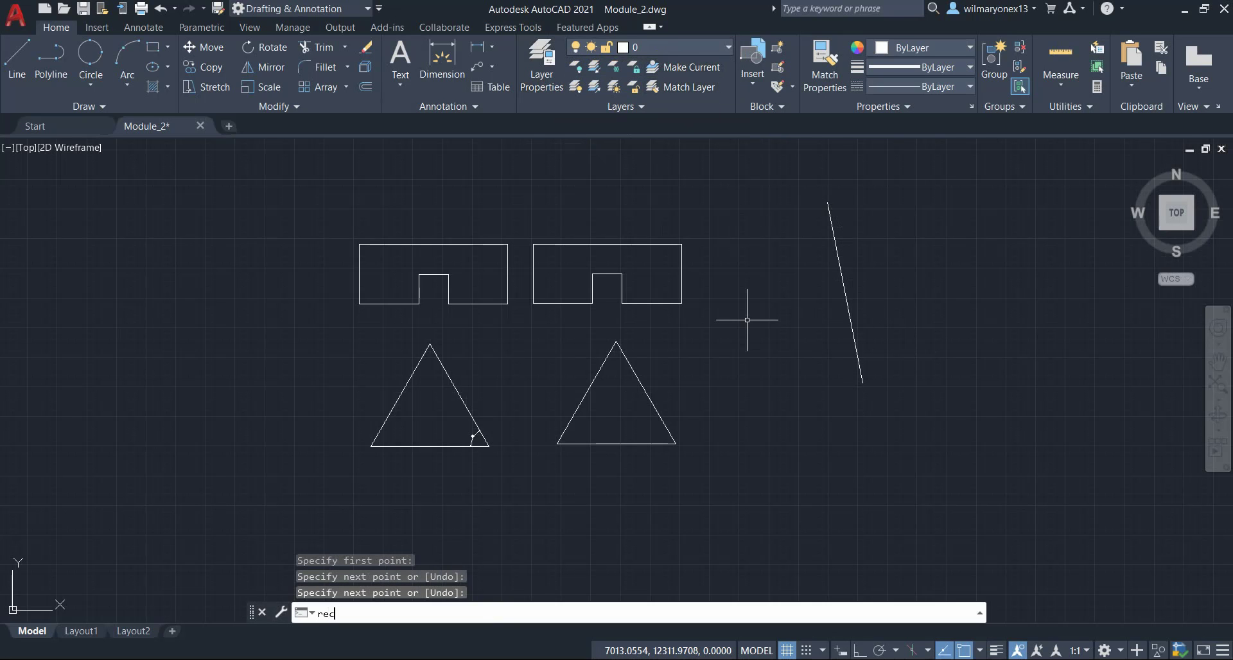
{"action": "key", "text": "Return"}
{"action": "left_click", "coordinate": [879, 207]}
{"action": "left_click", "coordinate": [963, 279]}
{"action": "key", "text": "Return"}
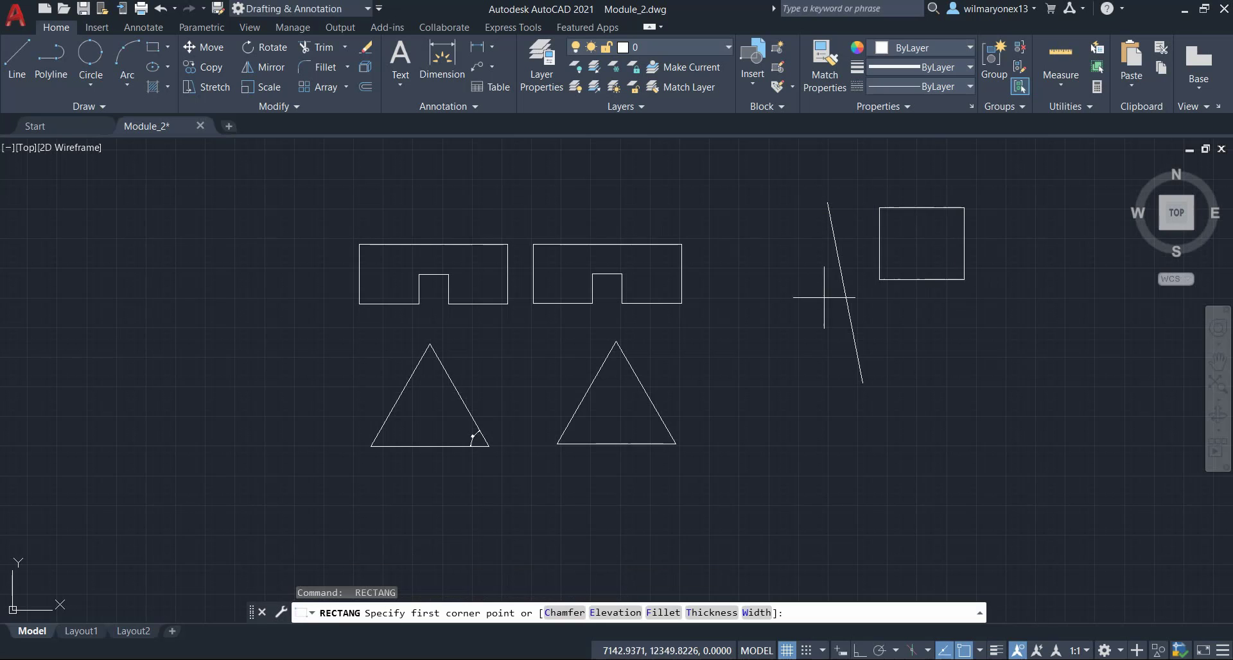
{"action": "left_click", "coordinate": [659, 47]}
{"action": "left_click", "coordinate": [660, 44]}
{"action": "left_click", "coordinate": [1013, 359]}
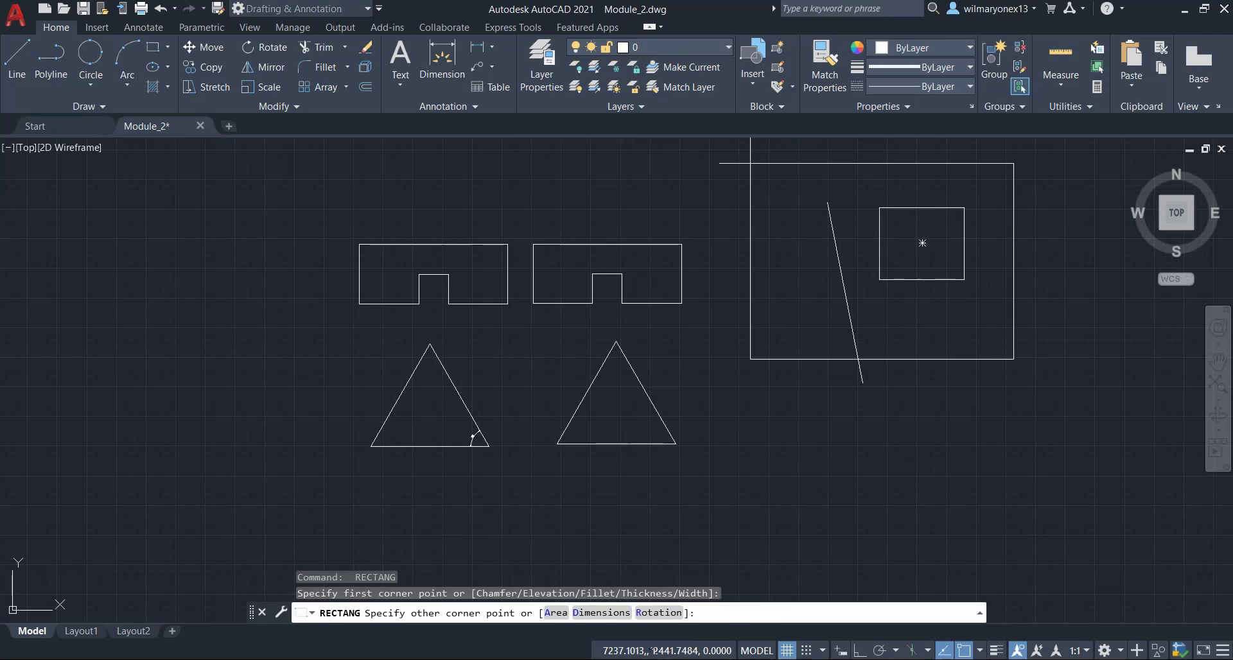
Erase the test line and rectangles, then make Defpoints current in the Layer Properties Manager.
{"action": "left_click", "coordinate": [741, 159]}
{"action": "left_click", "coordinate": [839, 254]}
{"action": "key", "text": "Escape"}
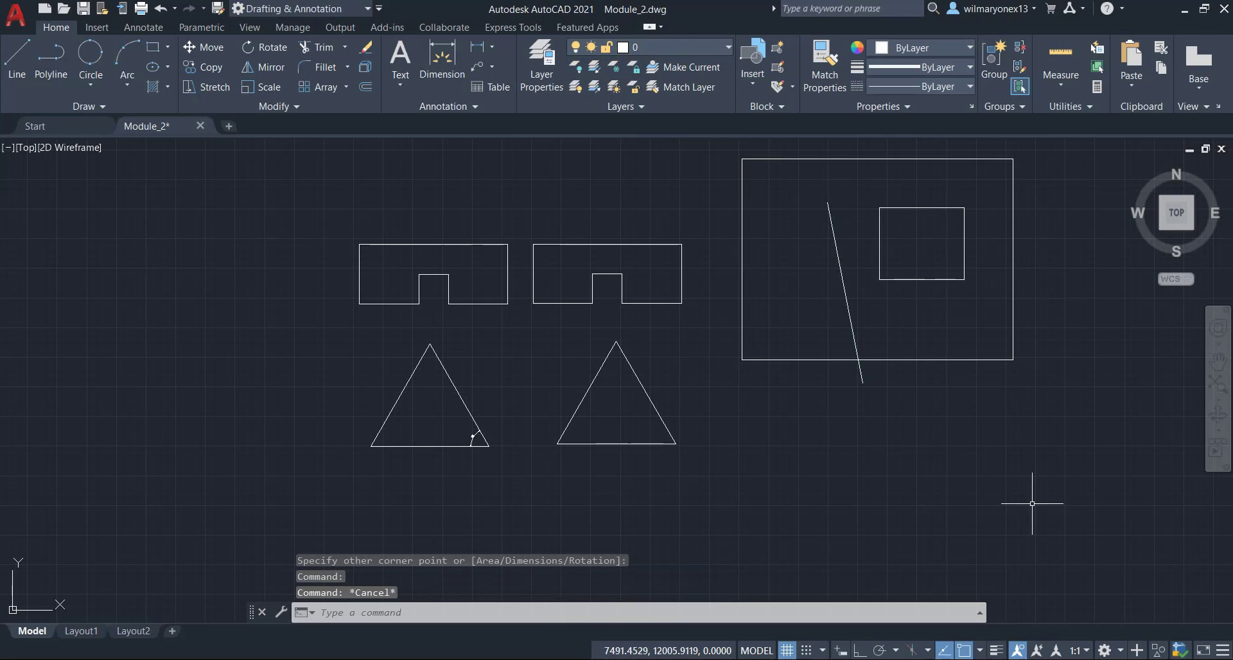
{"action": "left_click", "coordinate": [1090, 483]}
{"action": "left_click", "coordinate": [763, 205]}
{"action": "key", "text": "Delete"}
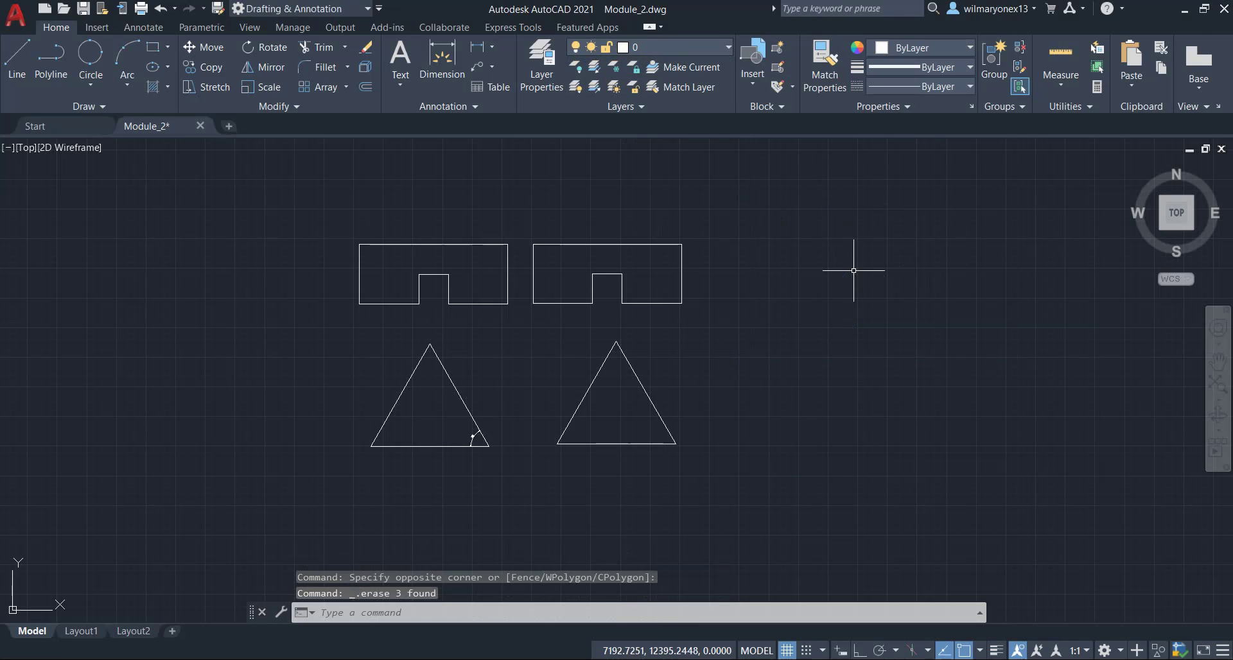
{"action": "left_click", "coordinate": [551, 64]}
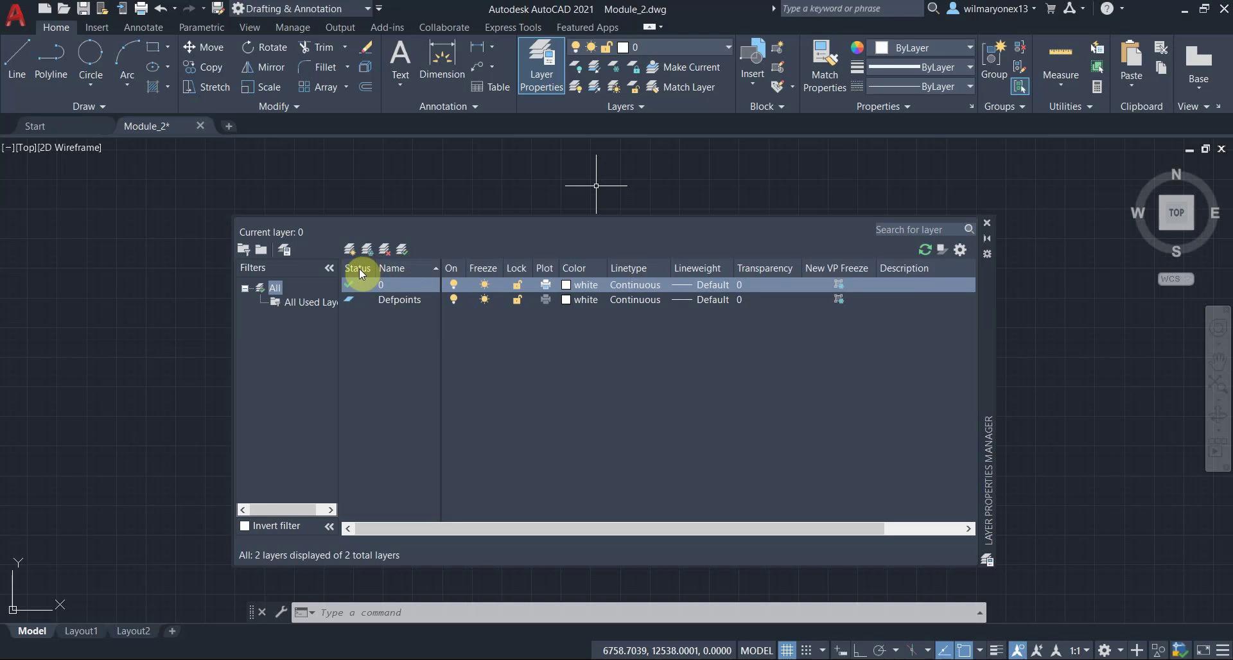
{"action": "double_click", "coordinate": [348, 299]}
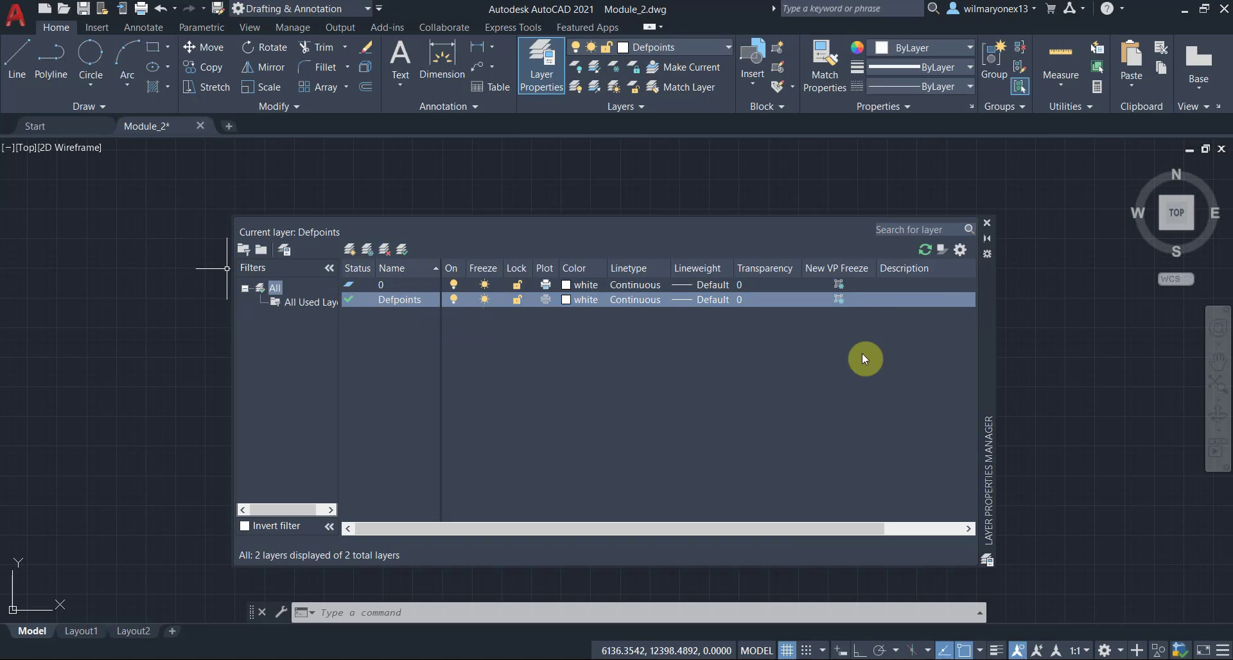
{"action": "left_click_drag", "start_coordinate": [990, 333], "coordinate": [999, 385]}
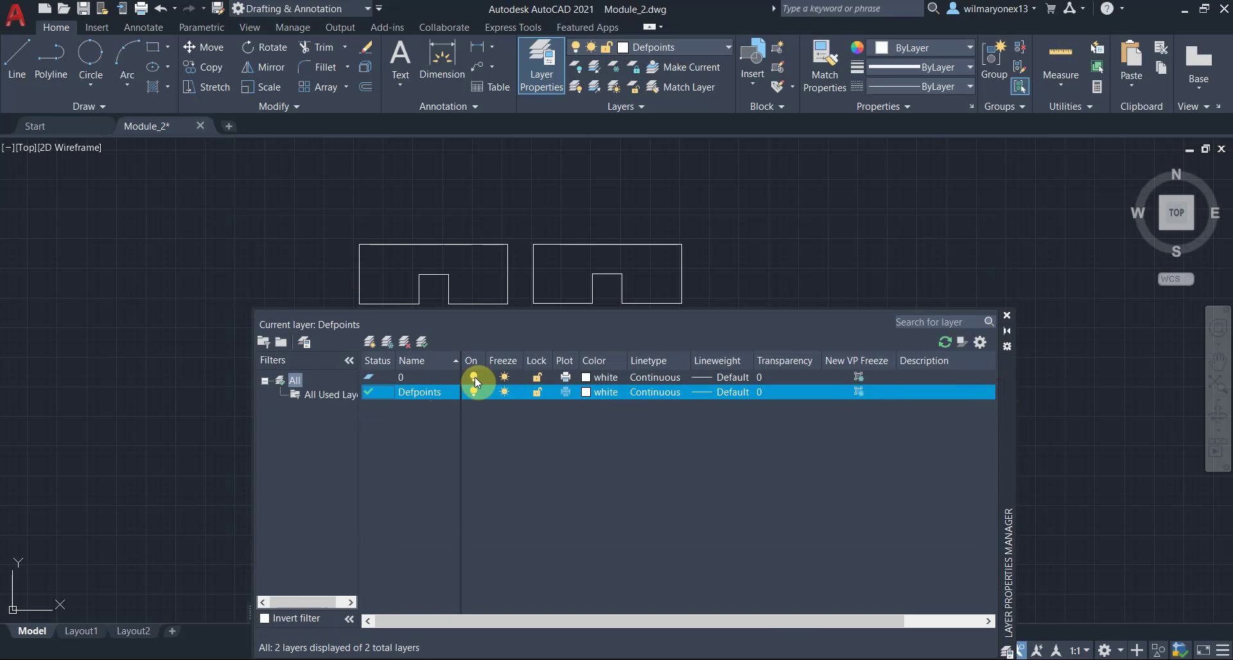
{"action": "left_click", "coordinate": [473, 376]}
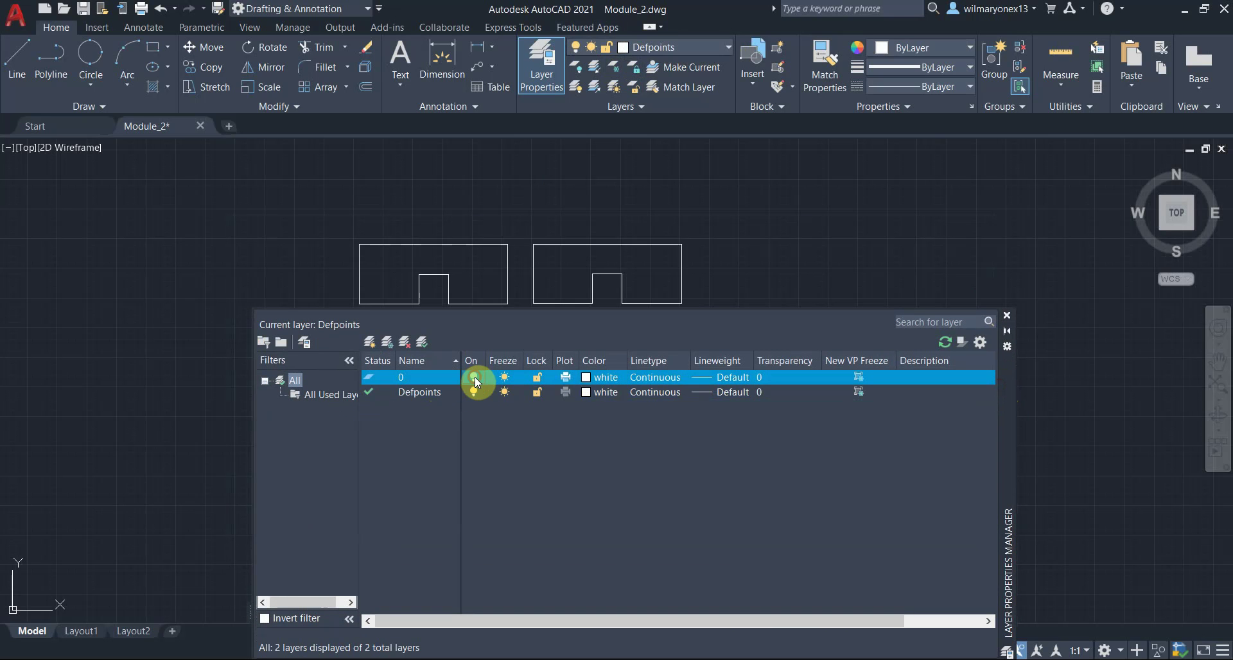
{"action": "left_click_drag", "start_coordinate": [1006, 460], "coordinate": [963, 589]}
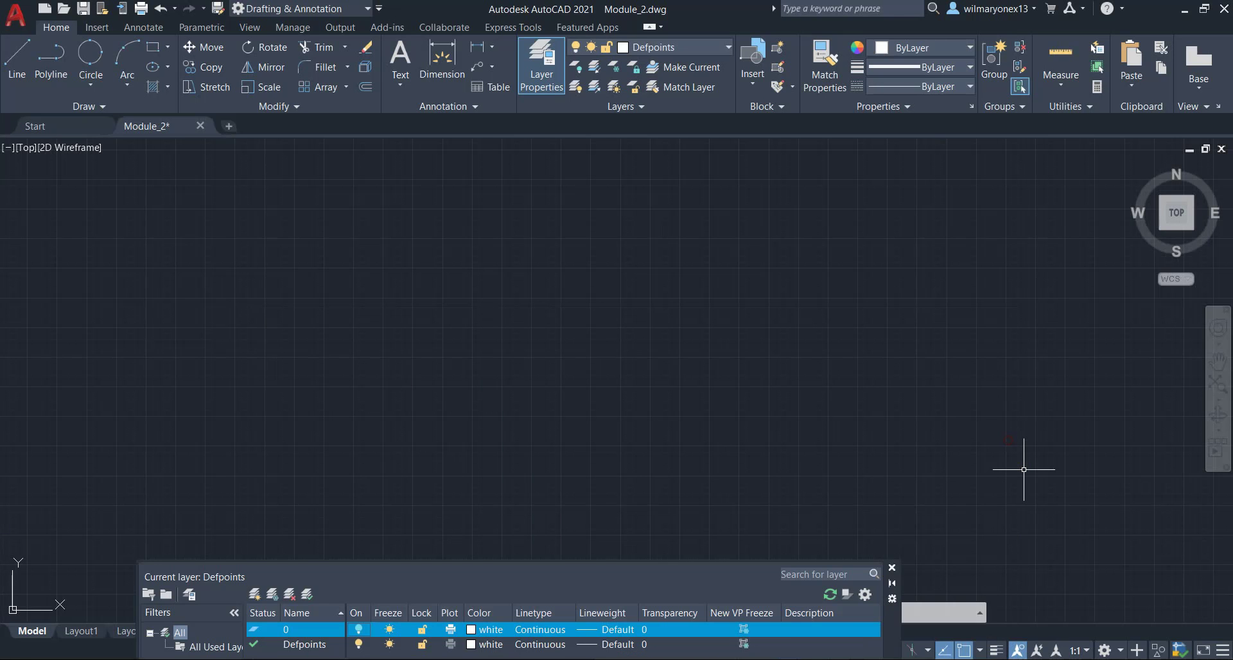
{"action": "left_click_drag", "start_coordinate": [1022, 503], "coordinate": [999, 437]}
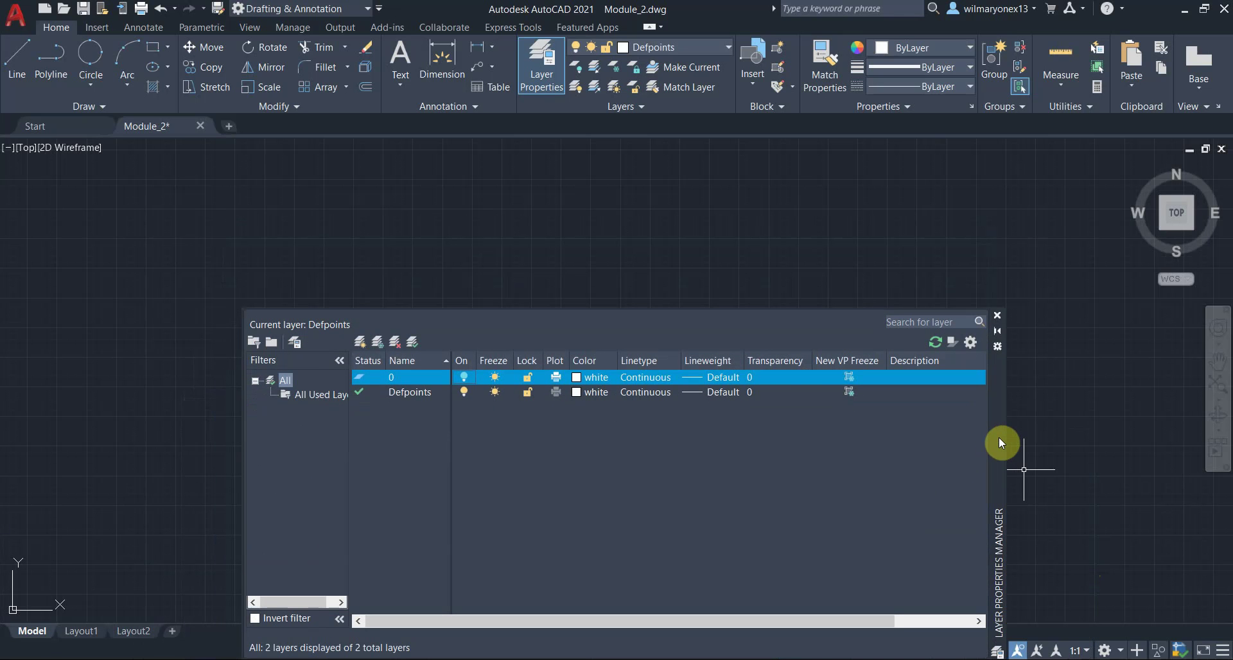
{"action": "left_click", "coordinate": [463, 376]}
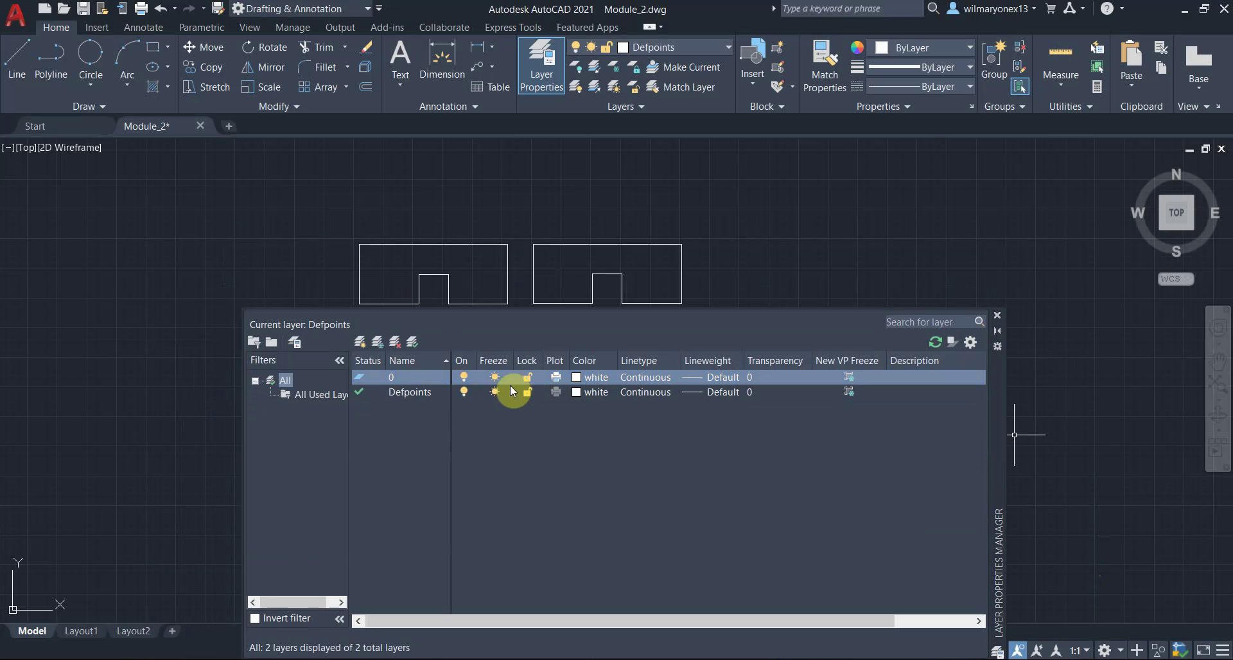
{"action": "left_click", "coordinate": [495, 377]}
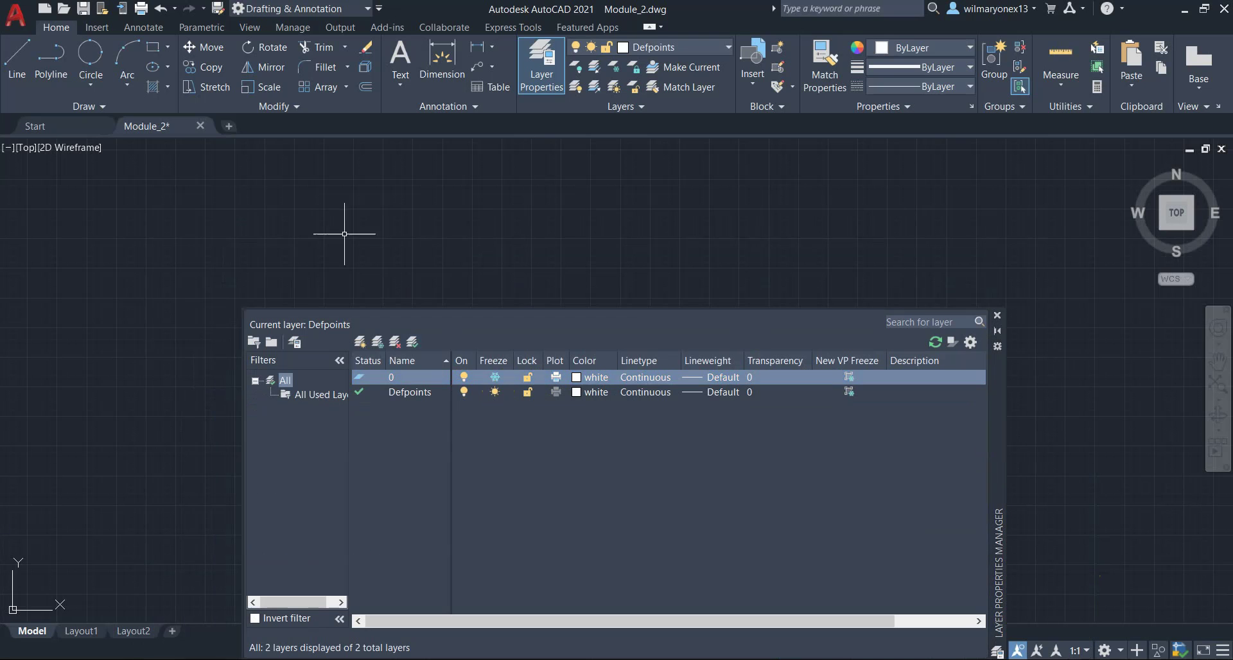
{"action": "left_click", "coordinate": [495, 376]}
{"action": "left_click", "coordinate": [526, 377]}
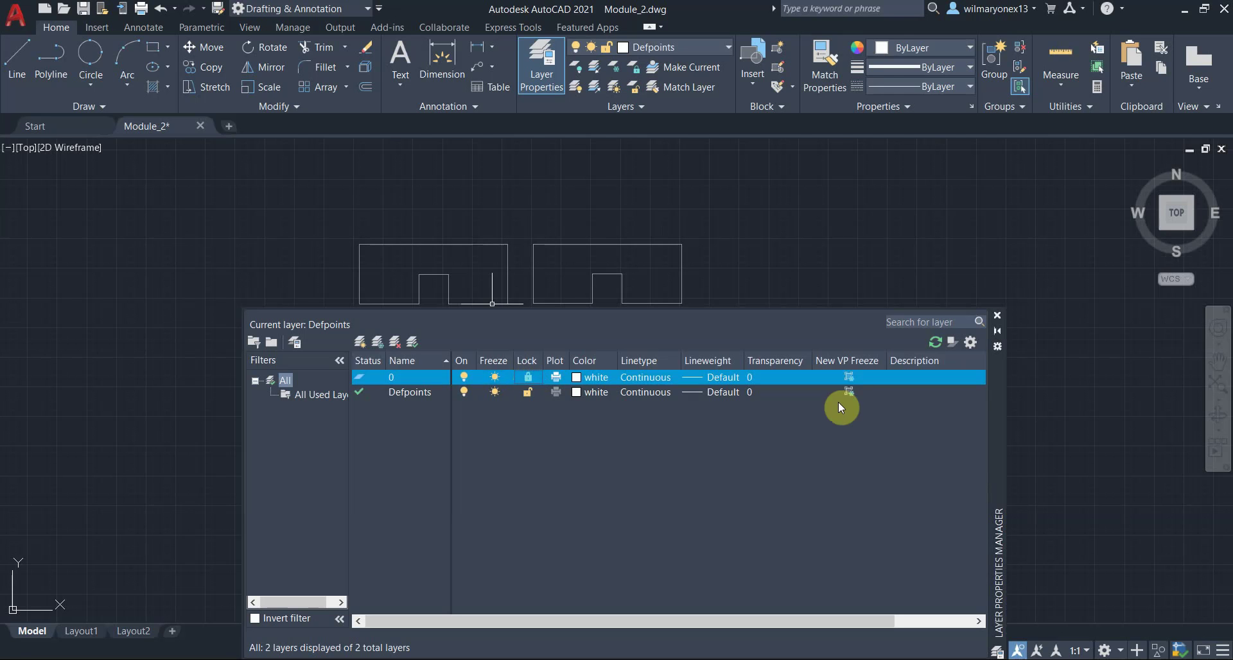
{"action": "left_click", "coordinate": [530, 376]}
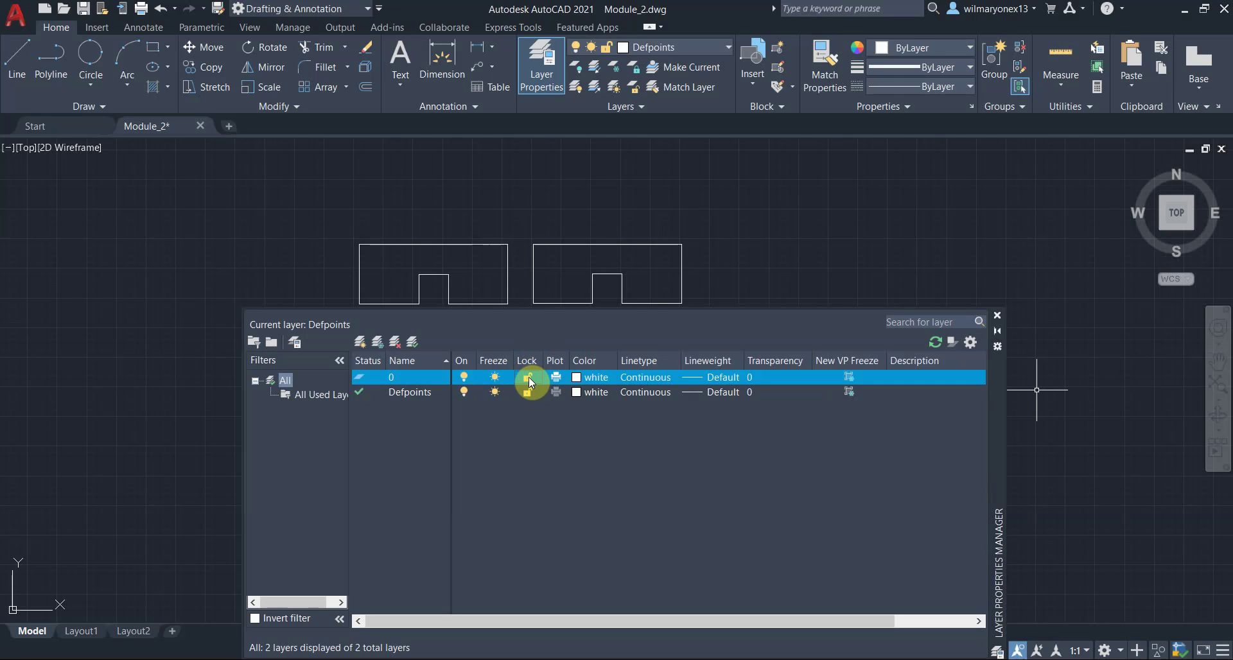
{"action": "left_click", "coordinate": [529, 376]}
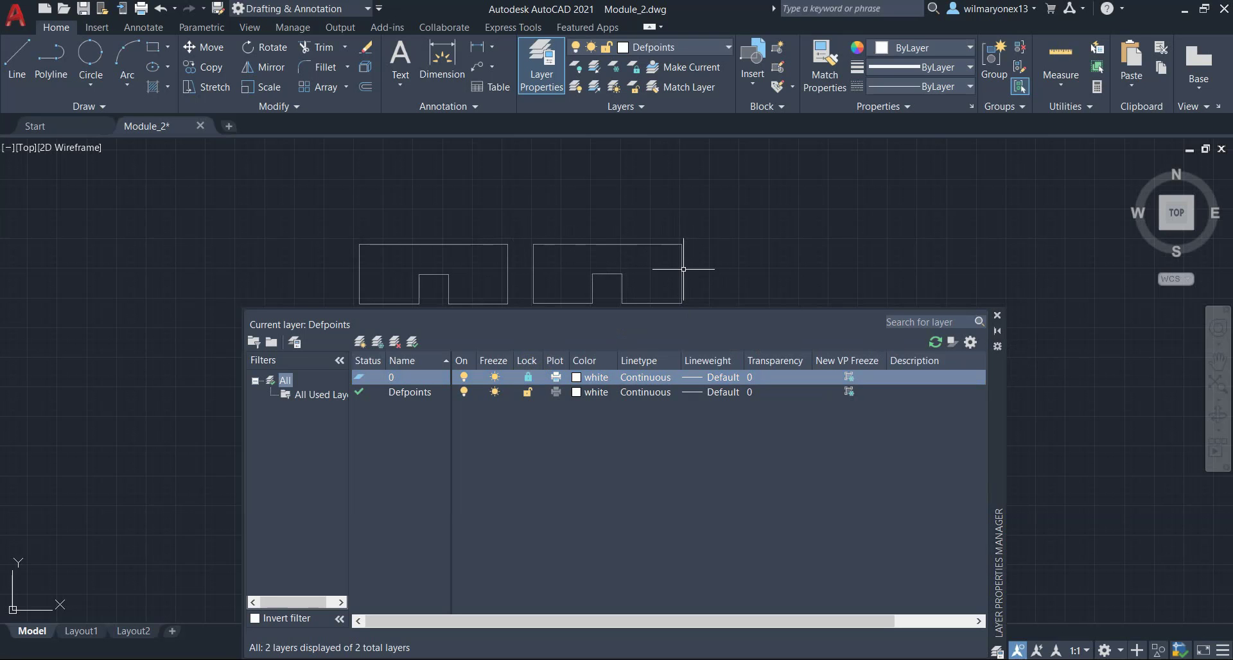
{"action": "mouse_move", "coordinate": [681, 274]}
{"action": "left_click", "coordinate": [527, 377]}
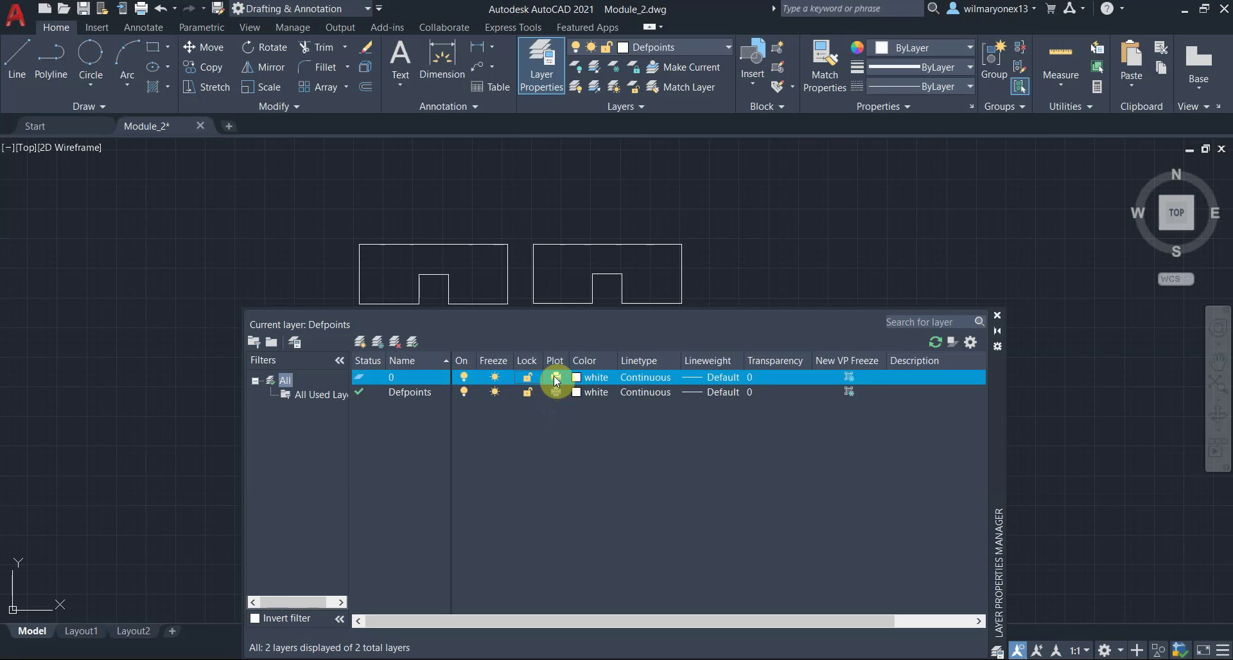
{"action": "left_click", "coordinate": [556, 377]}
{"action": "left_click", "coordinate": [563, 376]}
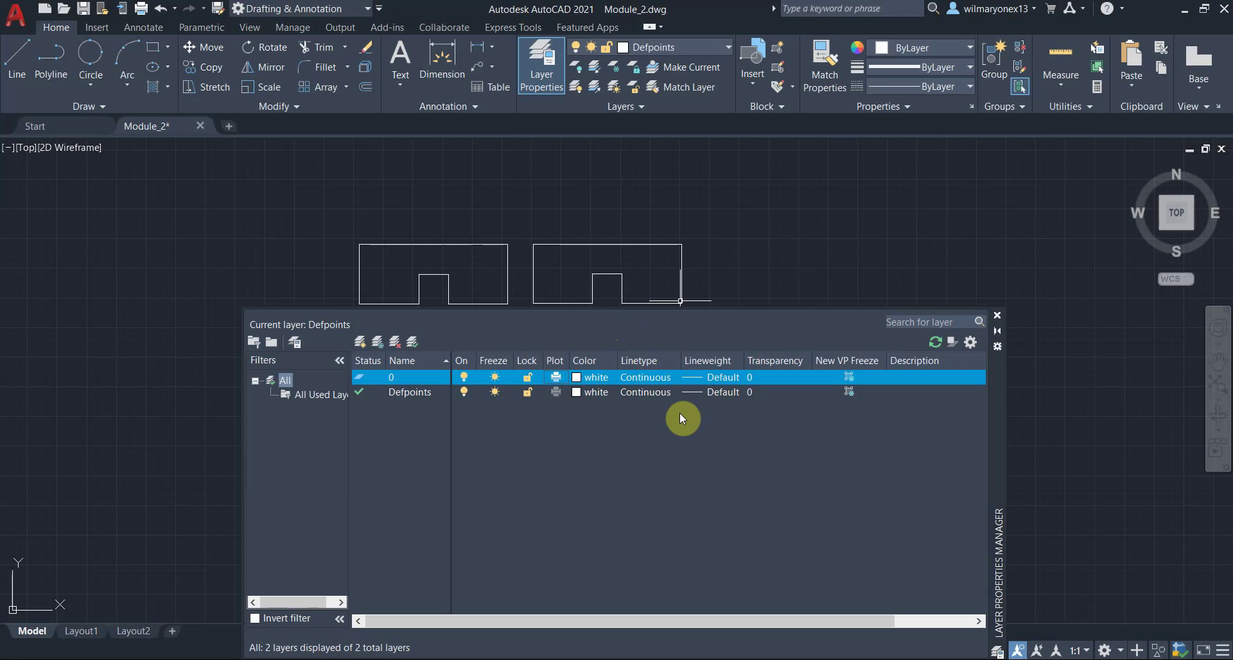
{"action": "left_click", "coordinate": [649, 378]}
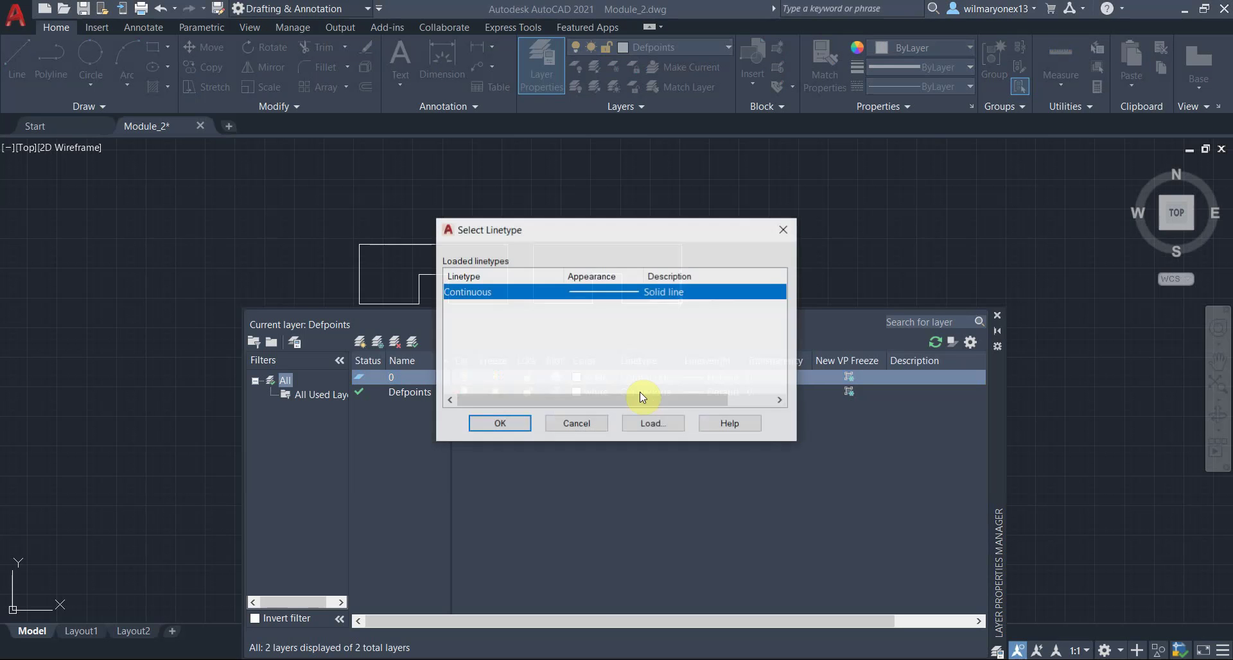
{"action": "left_click", "coordinate": [647, 424]}
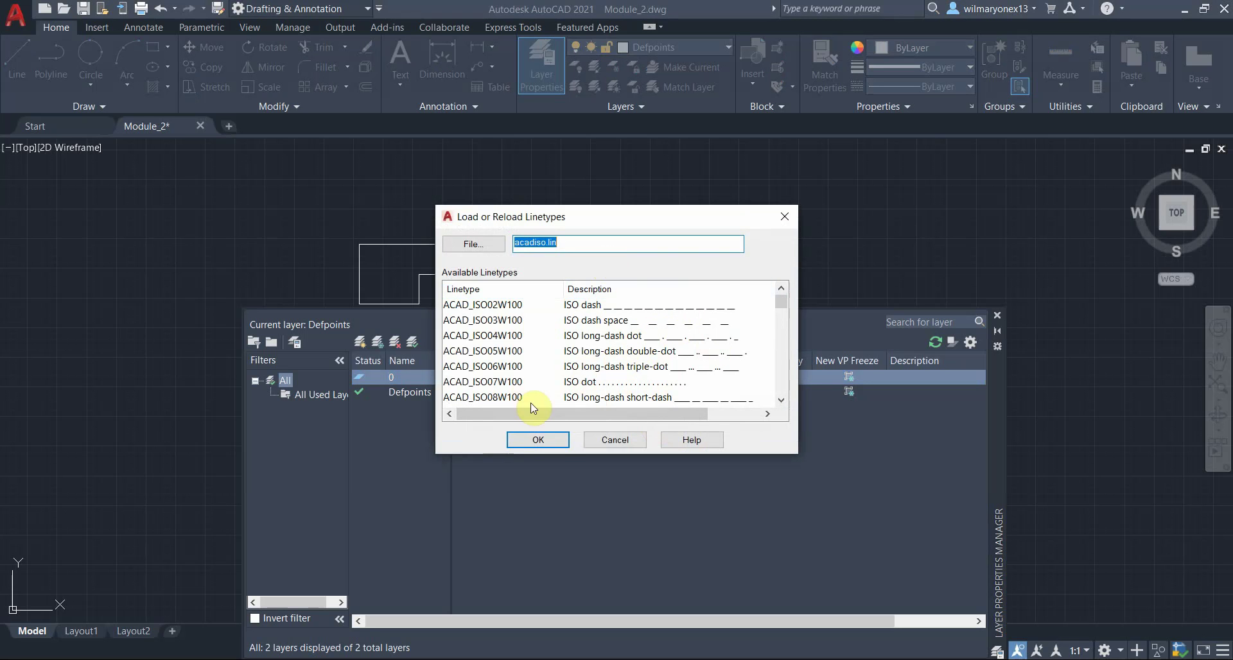
{"action": "left_click", "coordinate": [543, 440]}
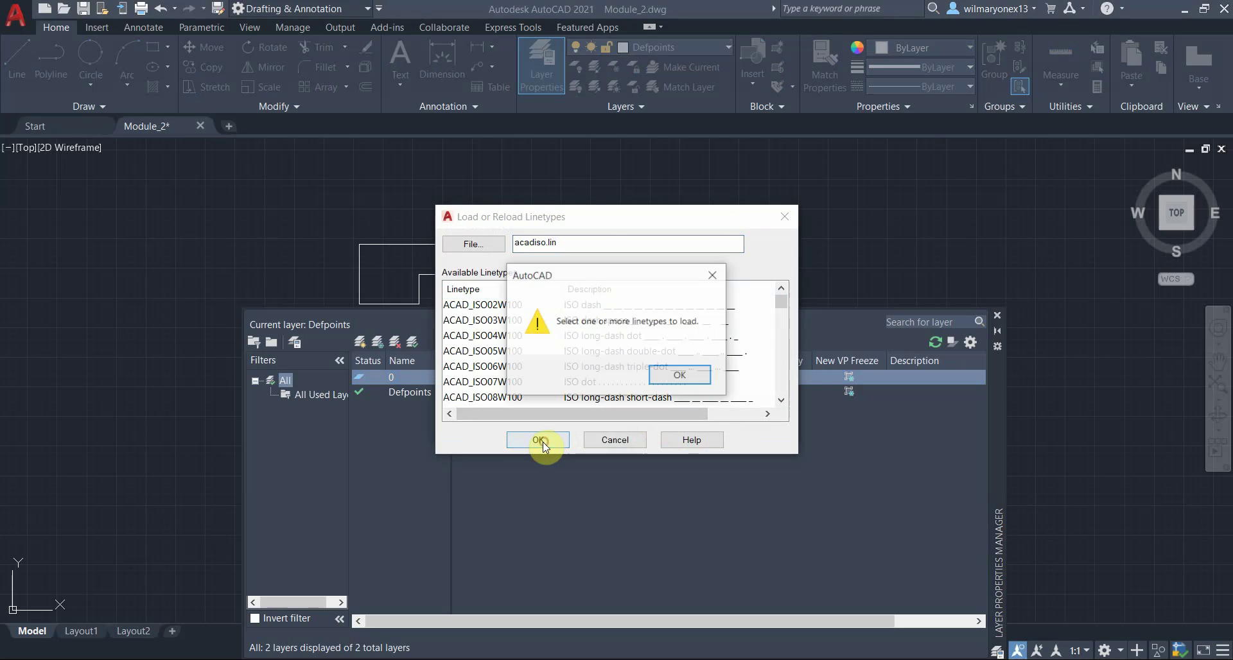
{"action": "left_click", "coordinate": [714, 276]}
{"action": "left_click", "coordinate": [623, 440]}
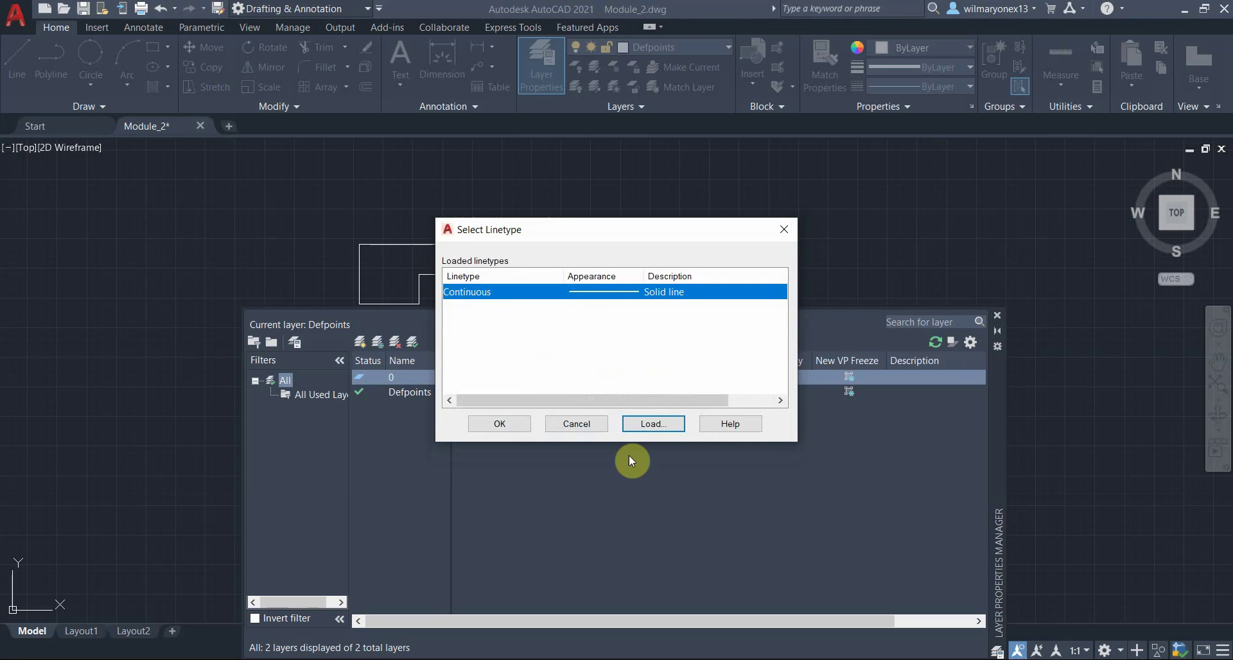
{"action": "left_click", "coordinate": [569, 424]}
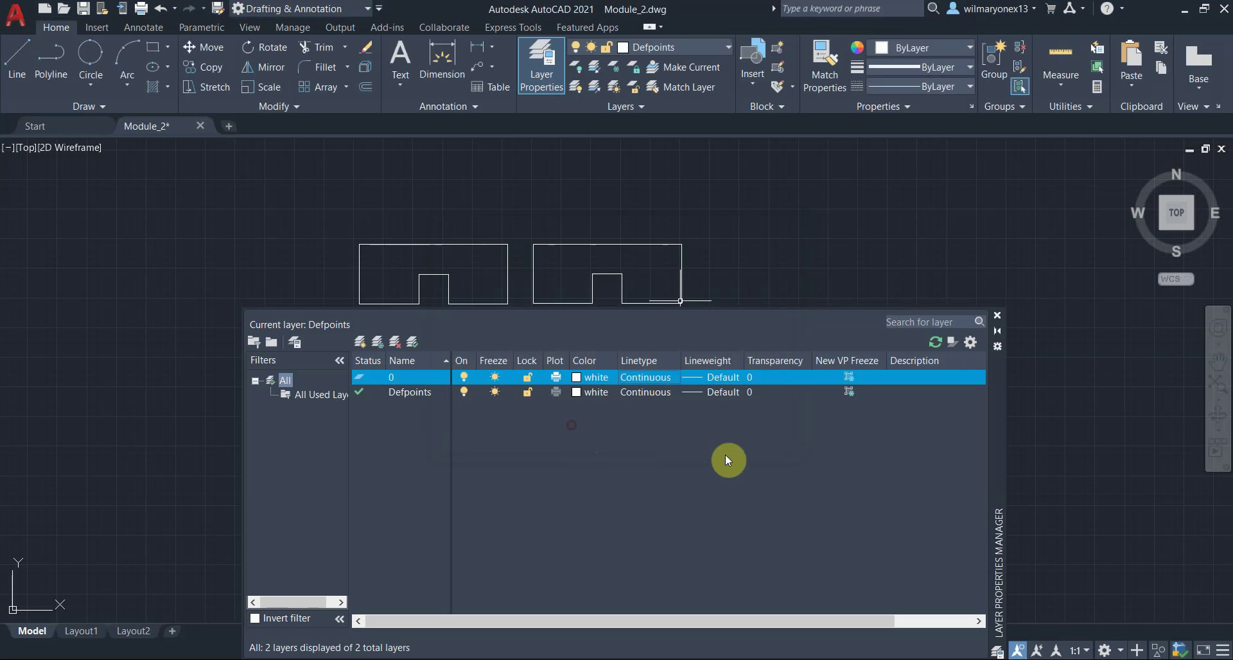
{"action": "left_click", "coordinate": [725, 378]}
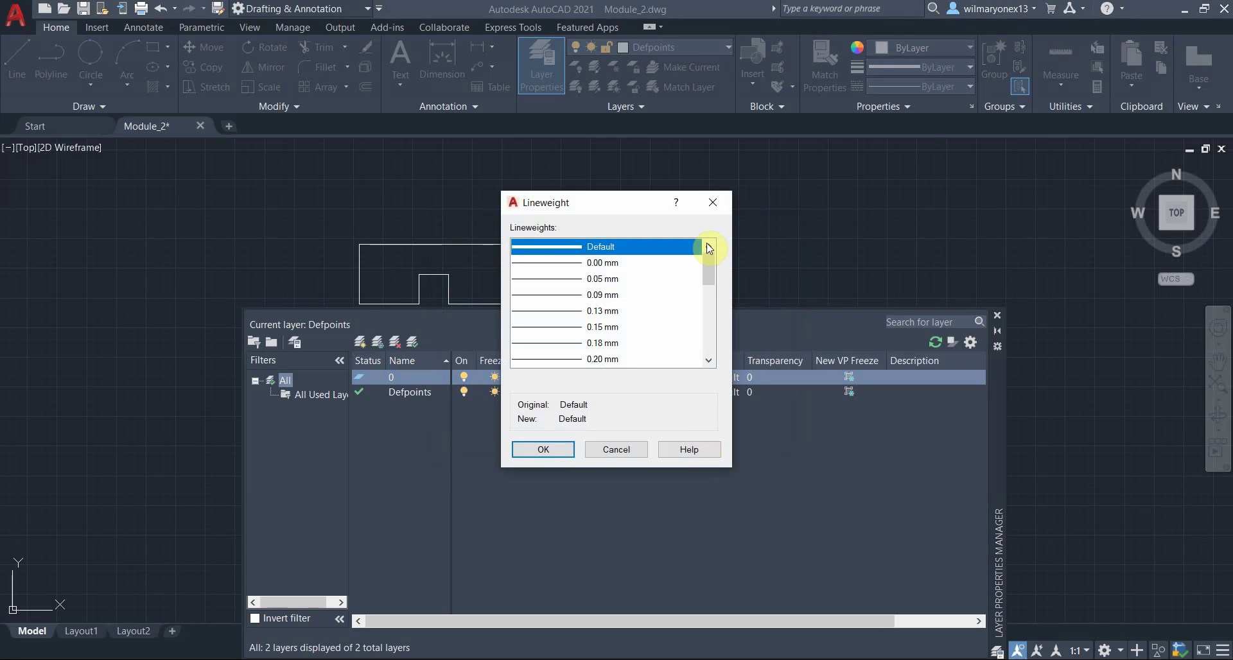
{"action": "scroll", "coordinate": [633, 302], "scroll_direction": "down", "scroll_amount": 5}
{"action": "scroll", "coordinate": [636, 311], "scroll_direction": "up", "scroll_amount": 6}
{"action": "left_click", "coordinate": [624, 452]}
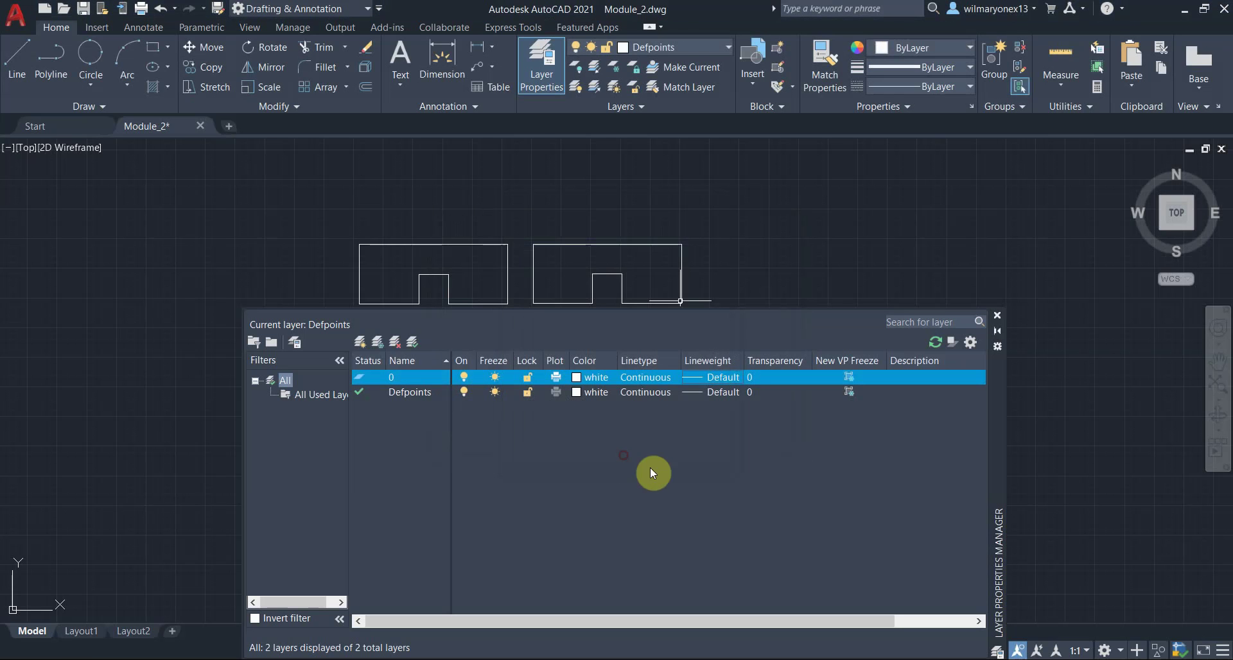
{"action": "left_click", "coordinate": [765, 379]}
{"action": "left_click", "coordinate": [714, 337]}
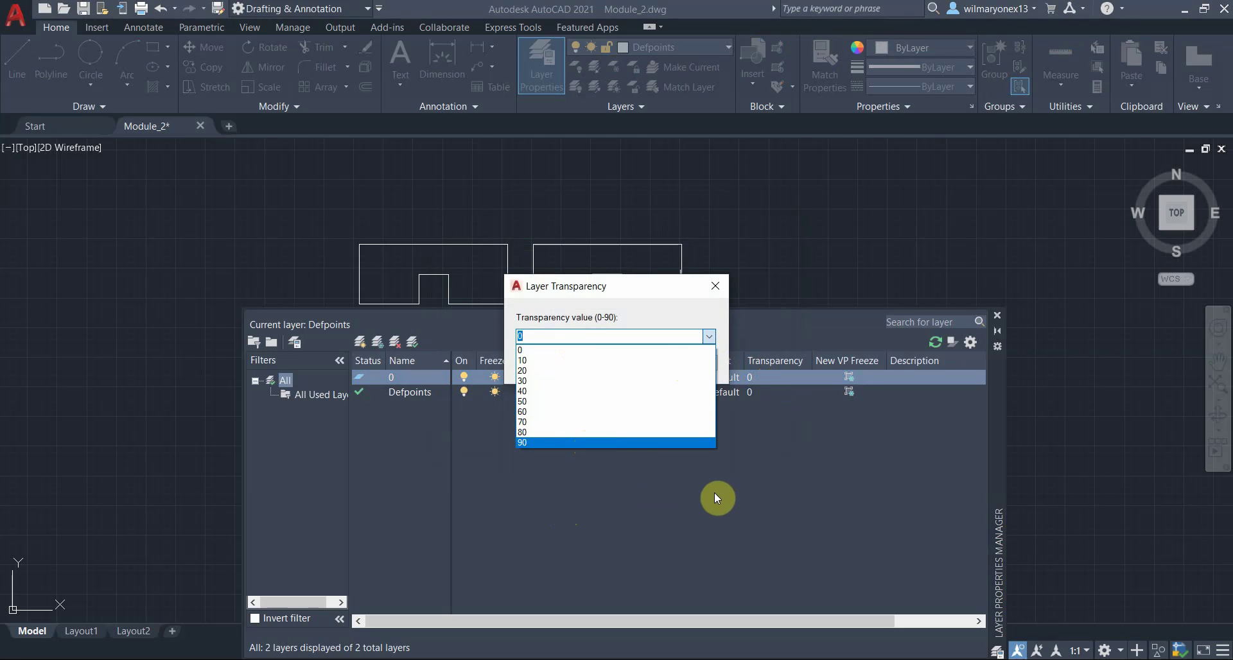
{"action": "left_click", "coordinate": [713, 288]}
{"action": "left_click", "coordinate": [711, 290]}
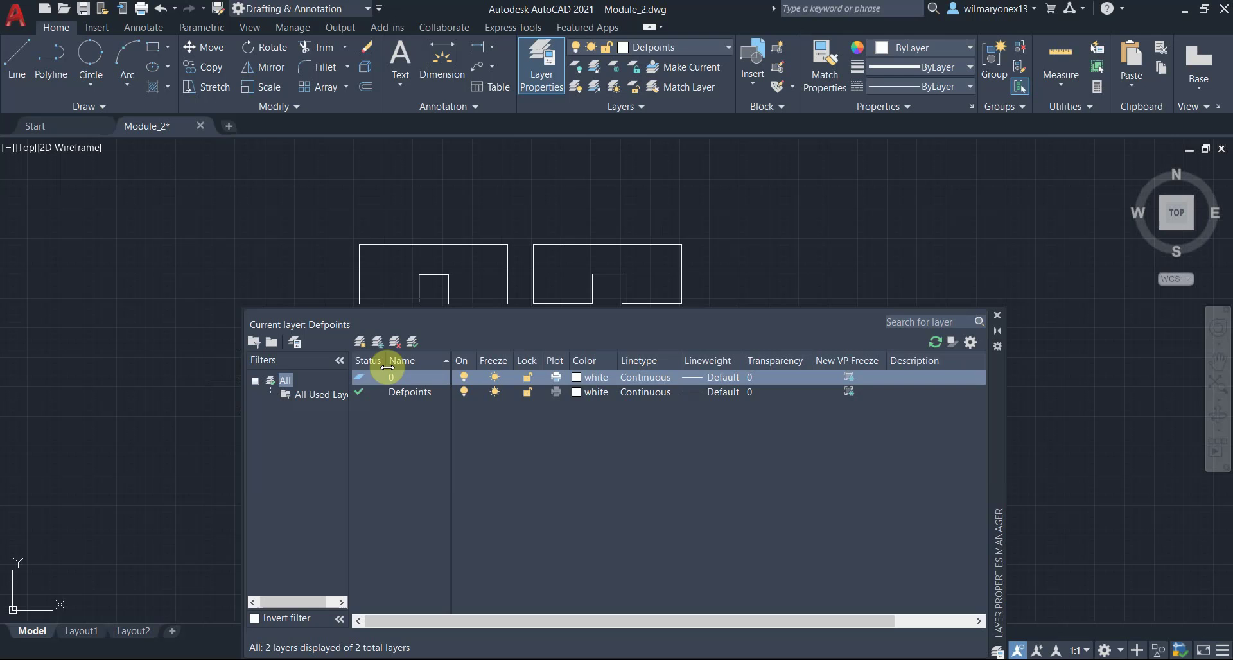
Create a new layer named Dimensions with yellow colour 50.
{"action": "left_click", "coordinate": [361, 341]}
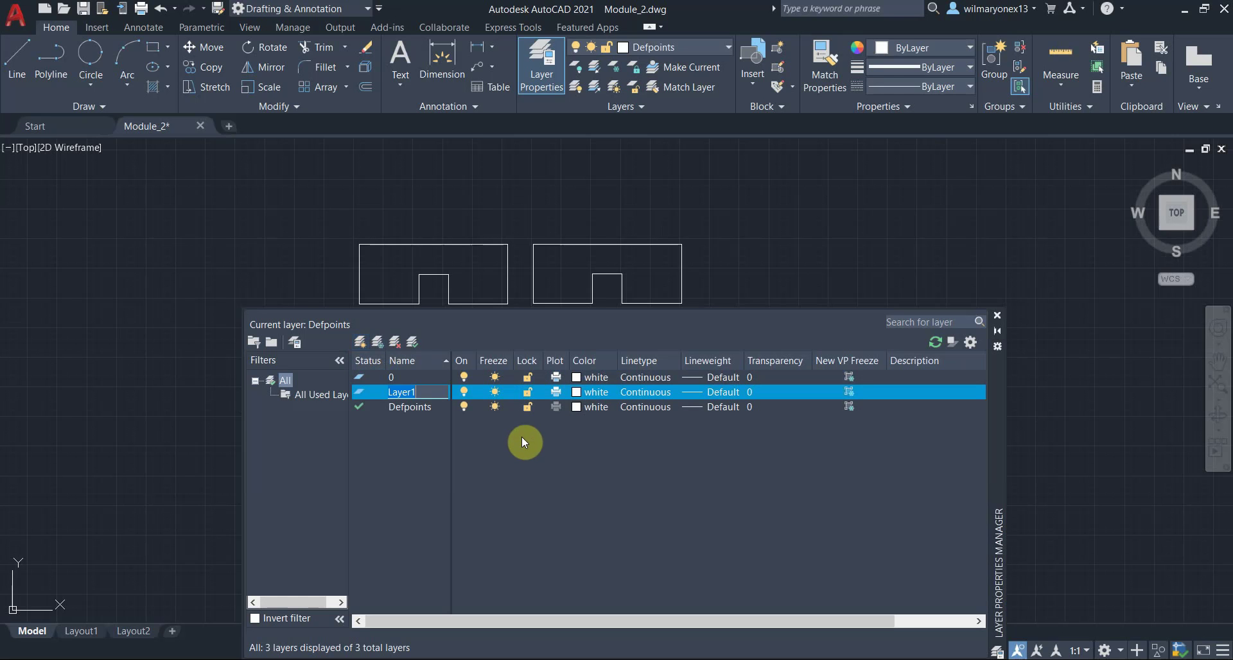
{"action": "type", "text": "Dimensions"}
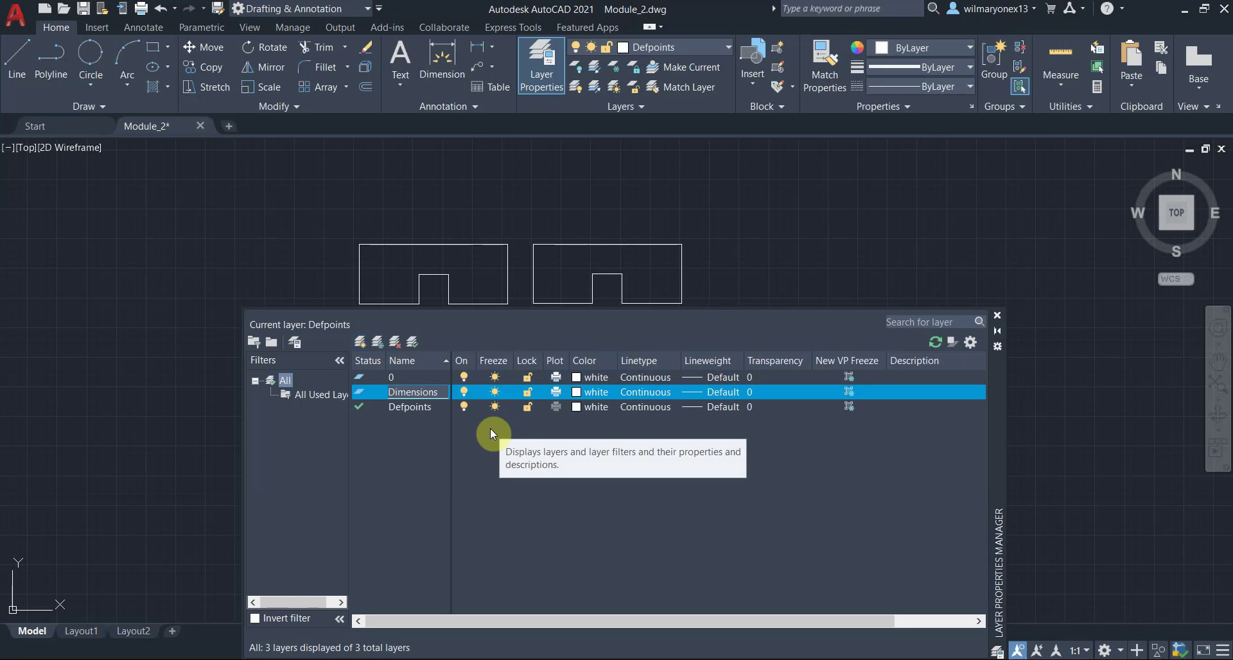
{"action": "key", "text": "Return"}
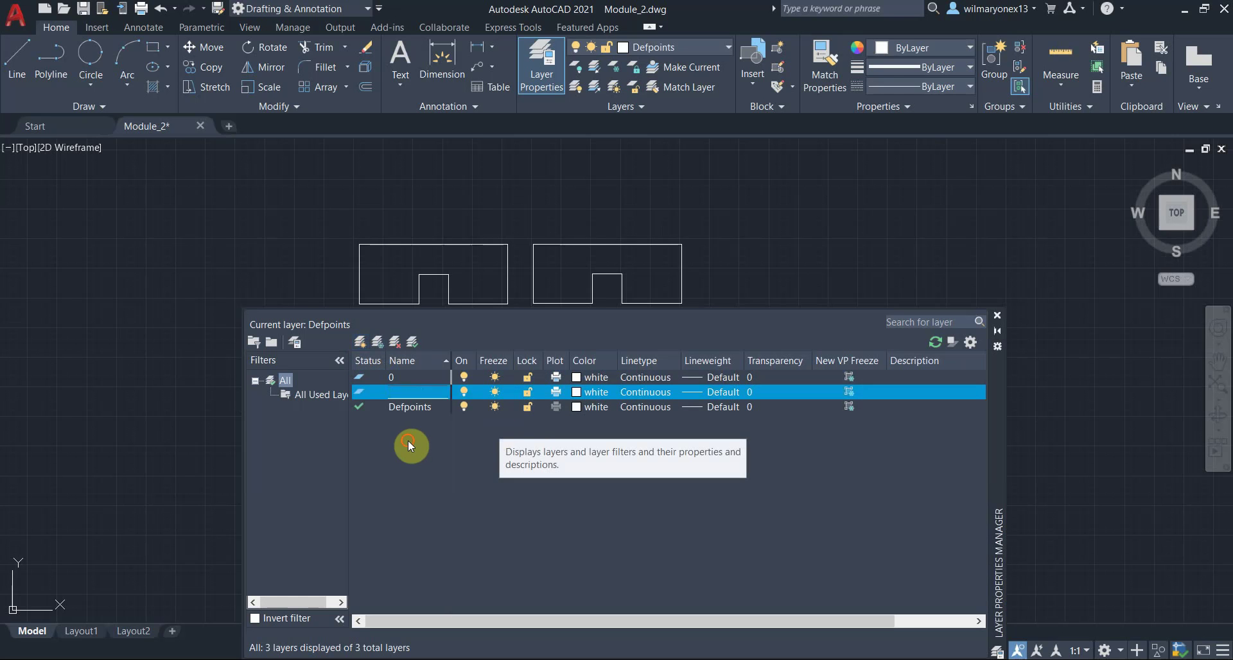
{"action": "left_click", "coordinate": [579, 392]}
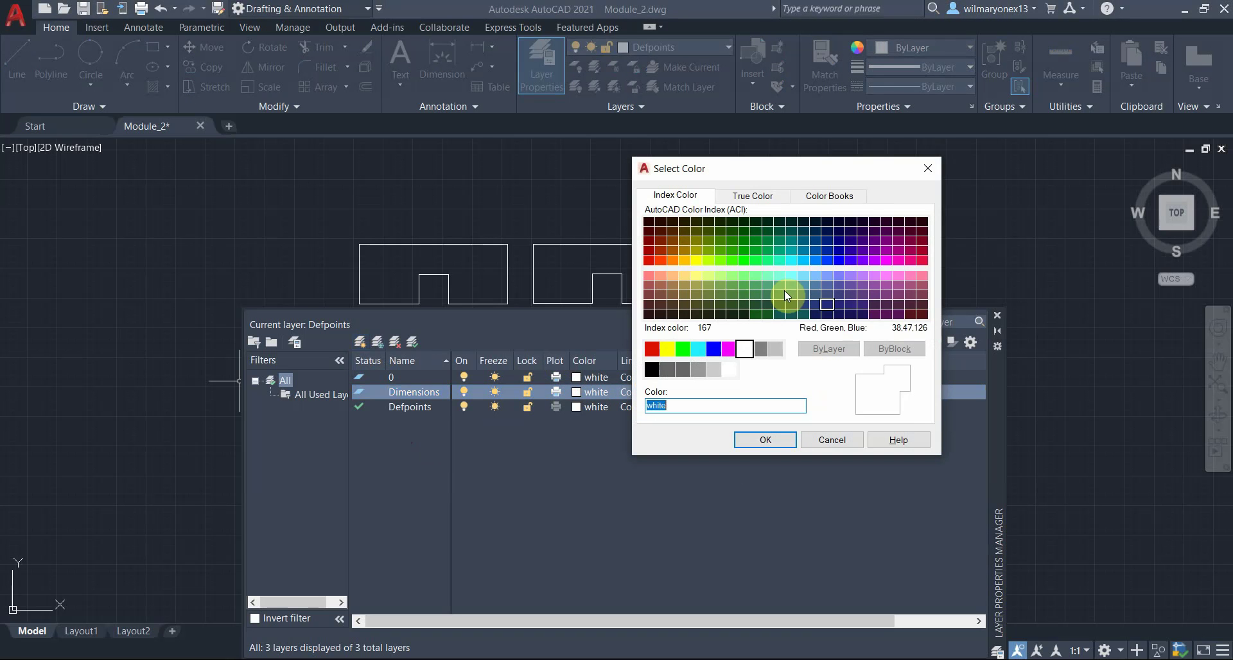
{"action": "left_click", "coordinate": [696, 260]}
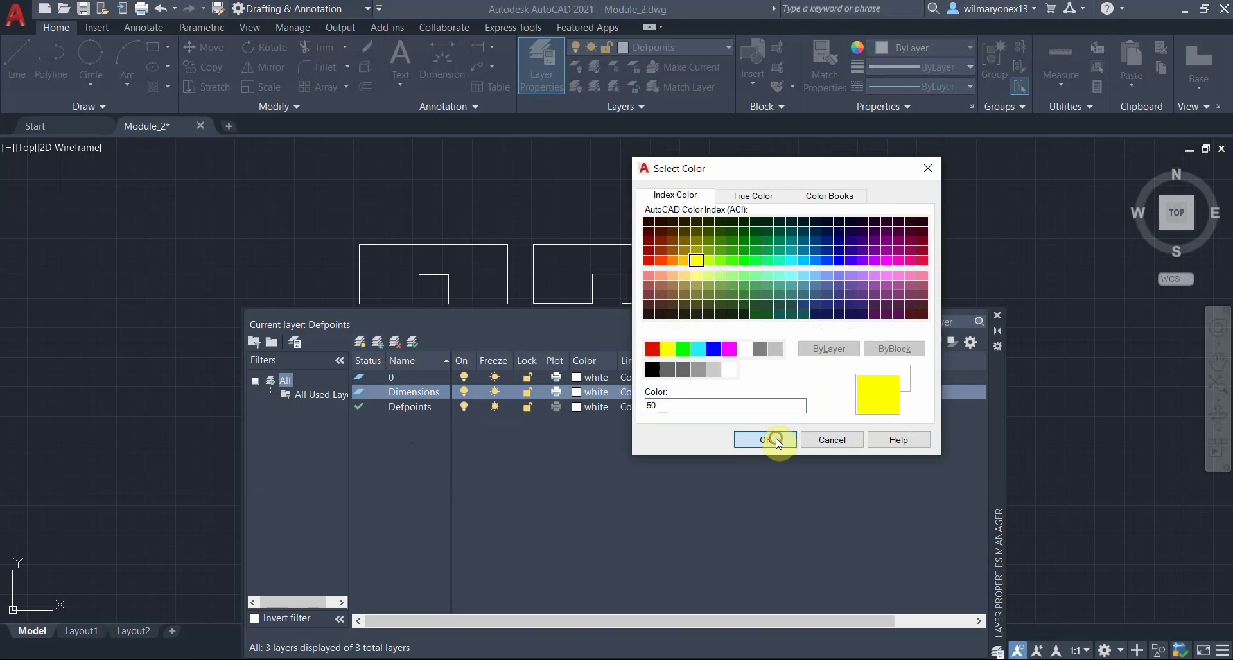
{"action": "left_click", "coordinate": [776, 440]}
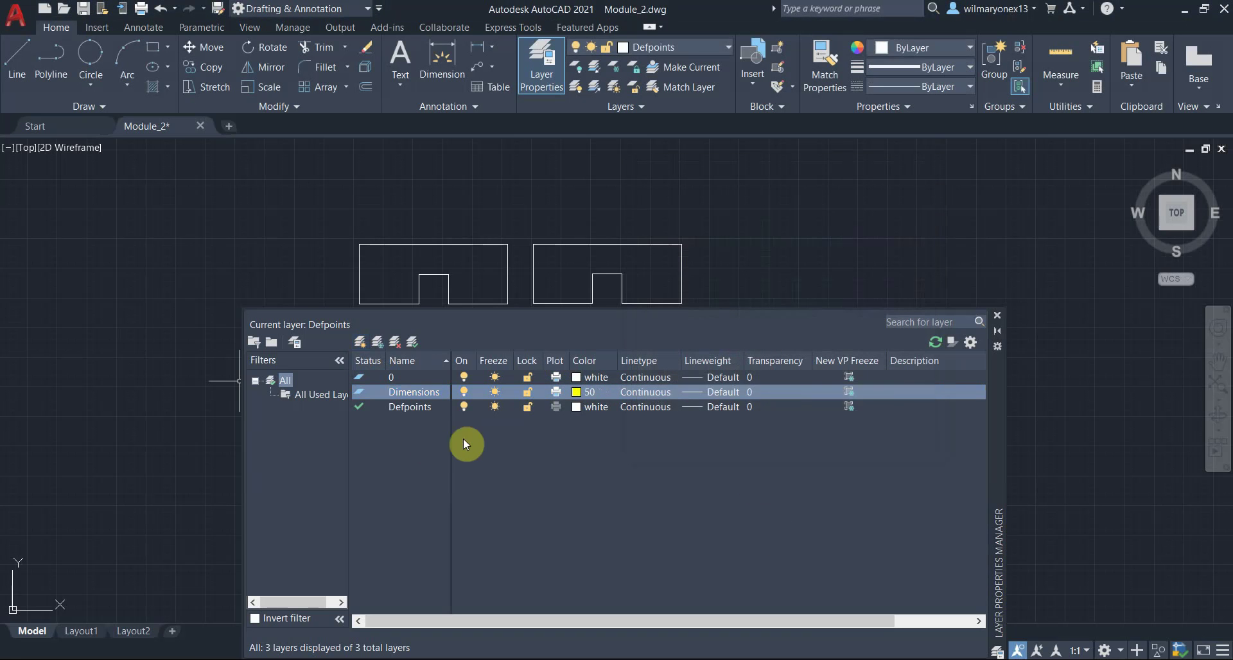
Create a new layer named Circles with colour red.
{"action": "left_click", "coordinate": [363, 342]}
{"action": "type", "text": "Circles"}
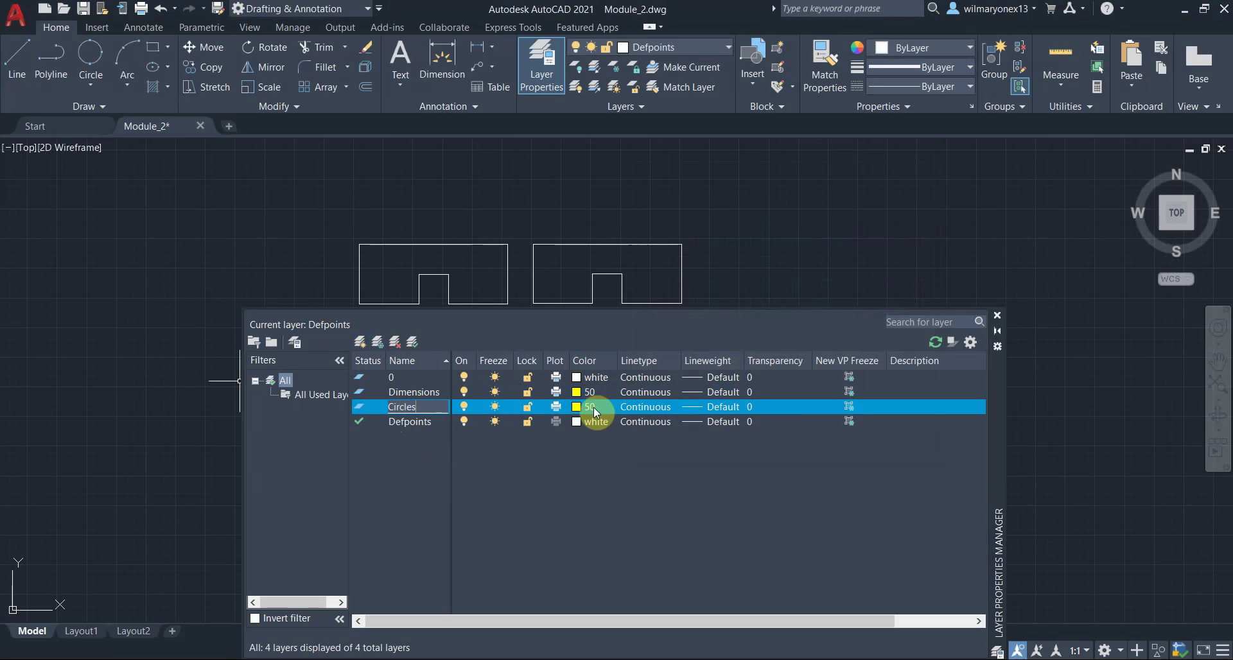
{"action": "left_click", "coordinate": [580, 454]}
{"action": "left_click", "coordinate": [579, 407]}
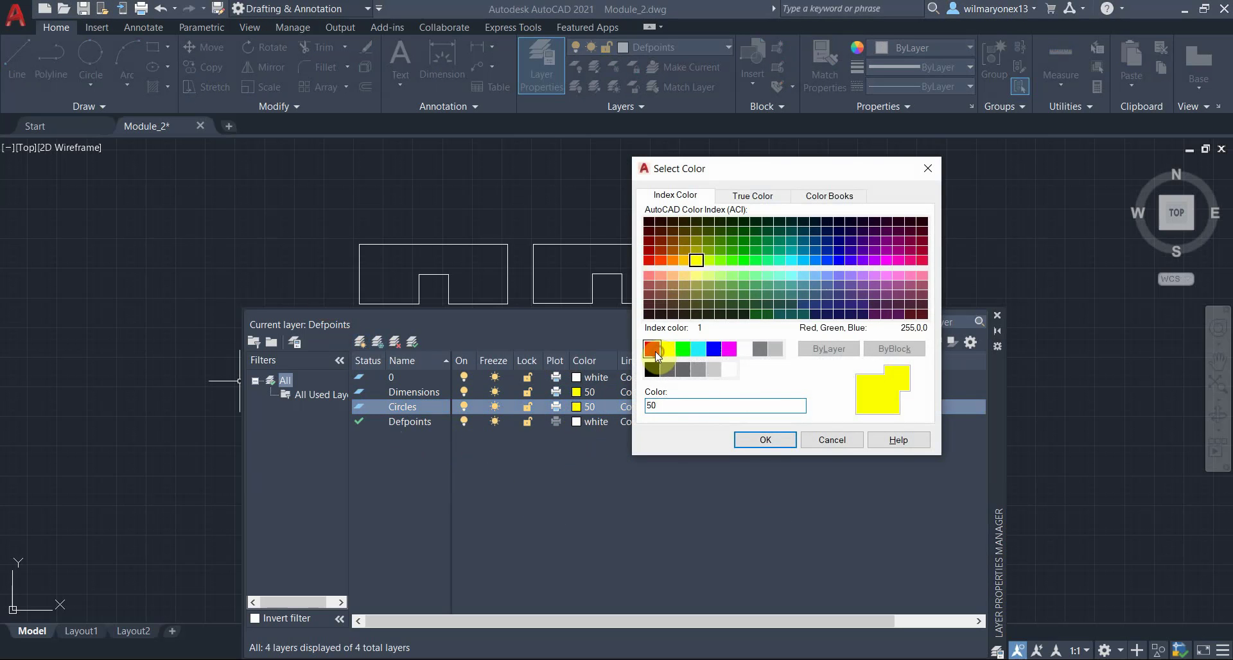
{"action": "left_click", "coordinate": [652, 349]}
{"action": "left_click", "coordinate": [738, 439]}
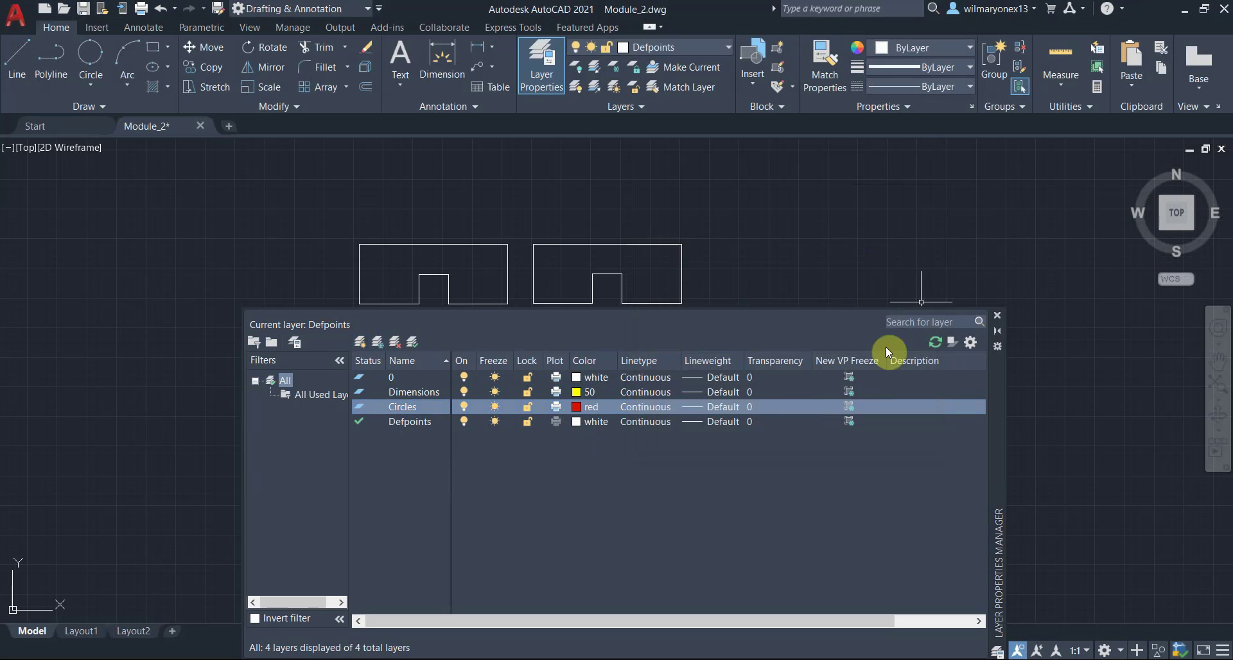
Close the layer manager, make Dimensions the current layer and frame the shapes.
{"action": "left_click", "coordinate": [999, 314]}
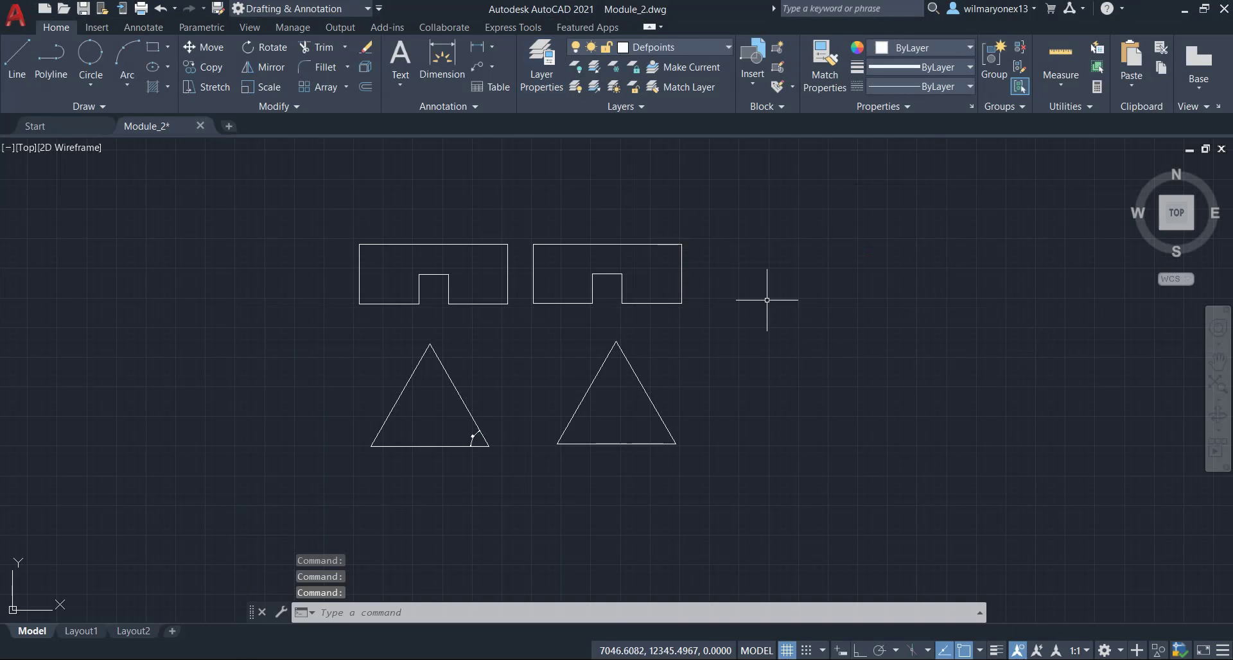
{"action": "left_click", "coordinate": [691, 46]}
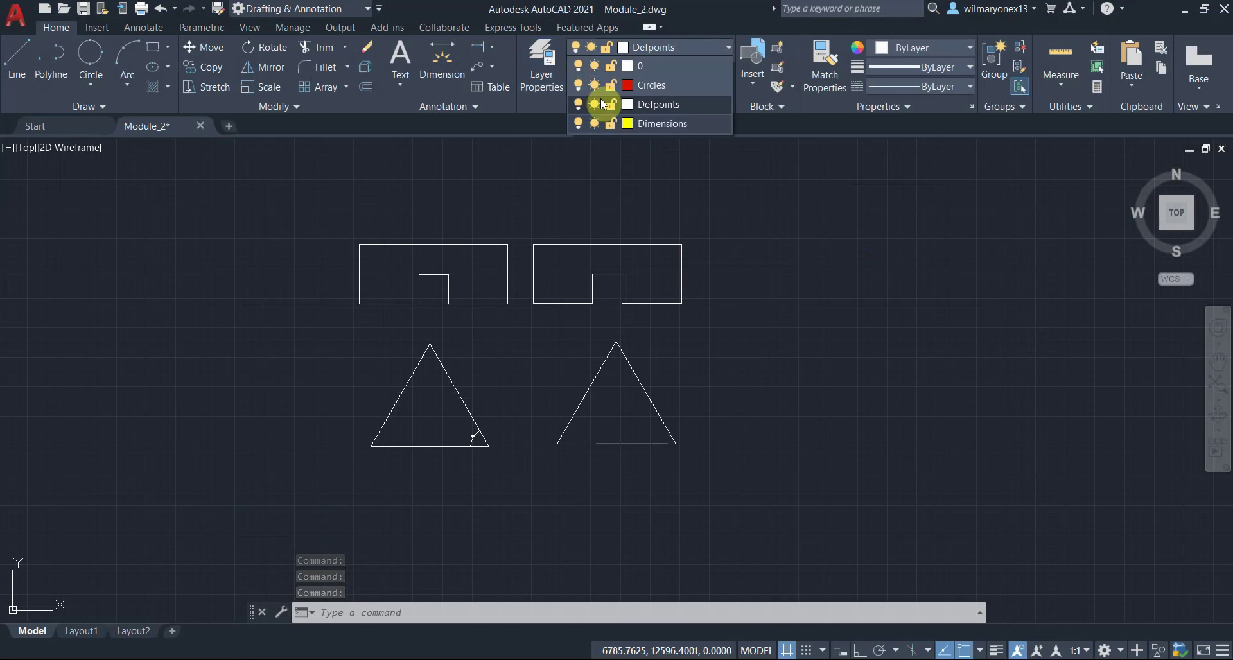
{"action": "left_click", "coordinate": [653, 124]}
{"action": "scroll", "coordinate": [633, 275], "scroll_direction": "up", "scroll_amount": 4}
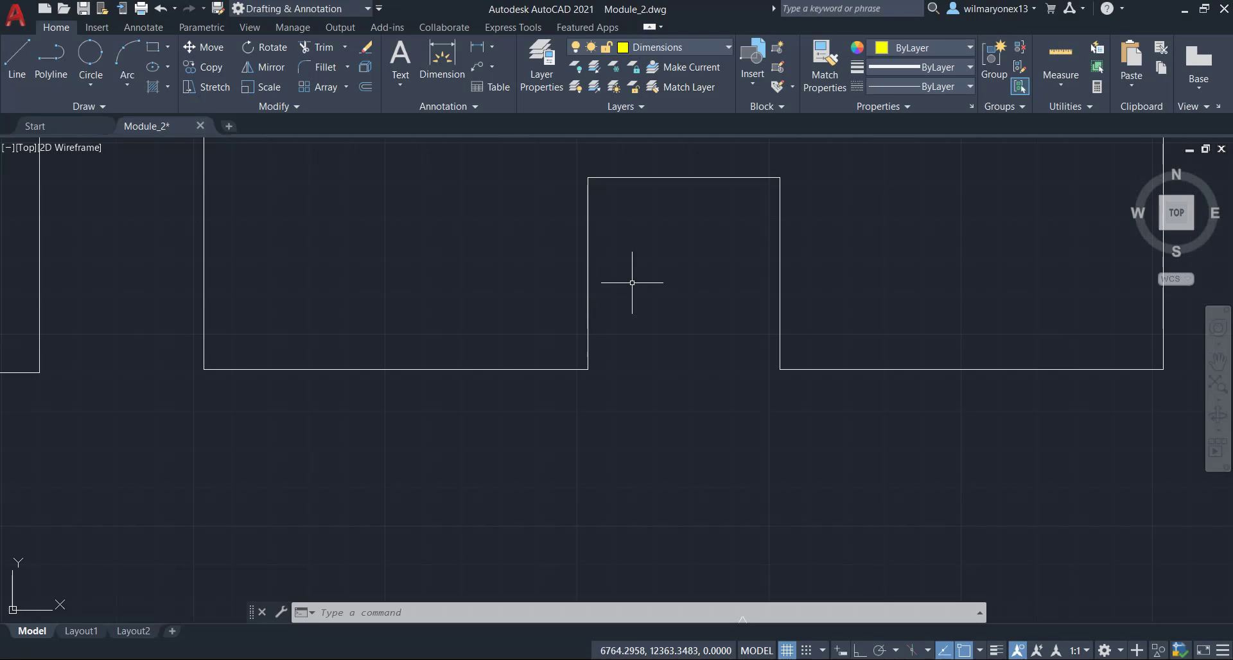
{"action": "scroll", "coordinate": [702, 242], "scroll_direction": "down", "scroll_amount": 3}
{"action": "middle_click_drag", "start_coordinate": [704, 243], "coordinate": [656, 267]}
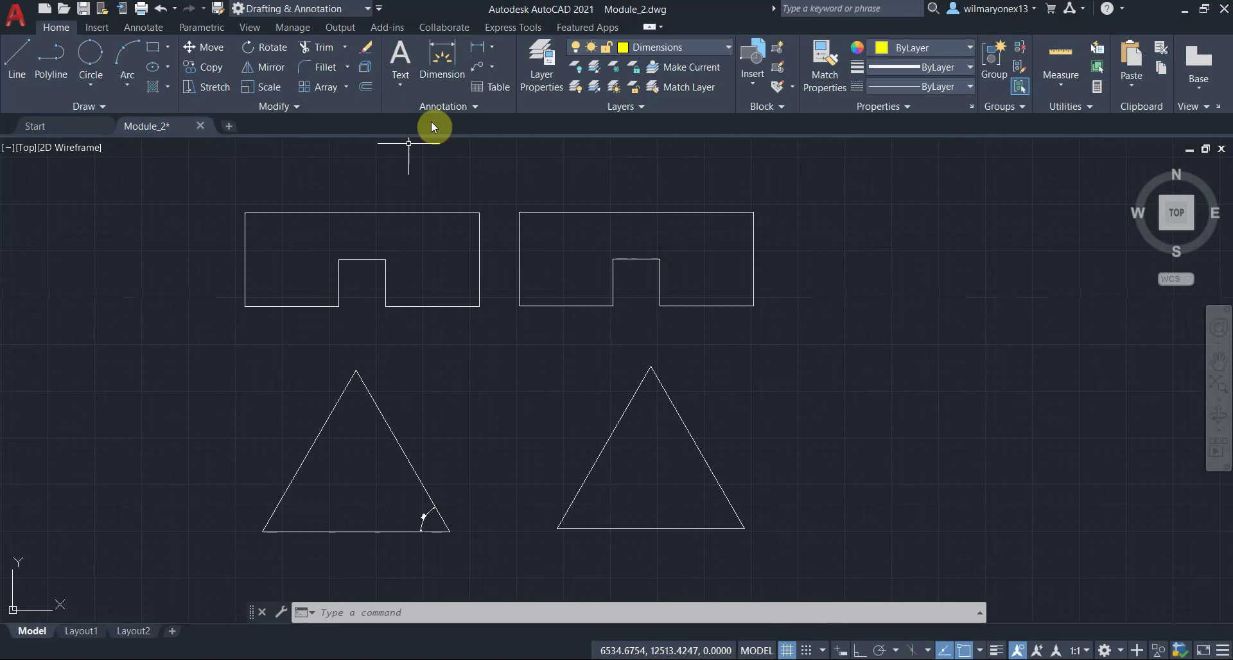
Add the 250 overall width dimension across the rectangle's top.
{"action": "left_click", "coordinate": [450, 46]}
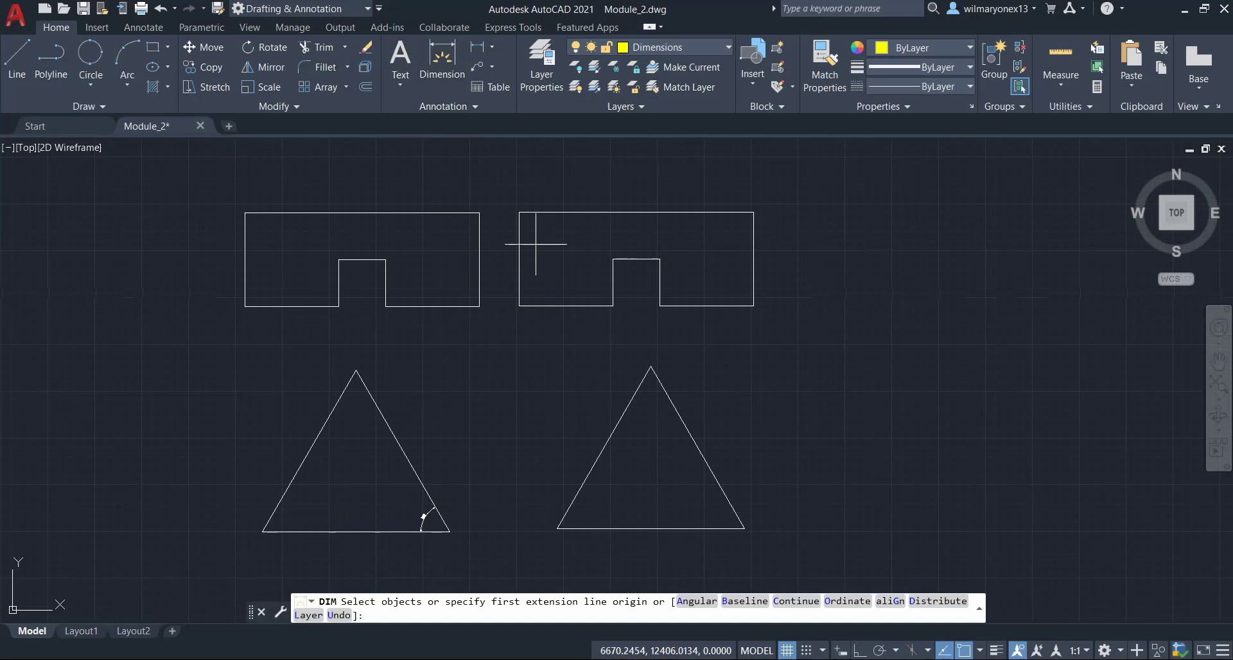
{"action": "left_click", "coordinate": [519, 212]}
{"action": "left_click", "coordinate": [753, 212]}
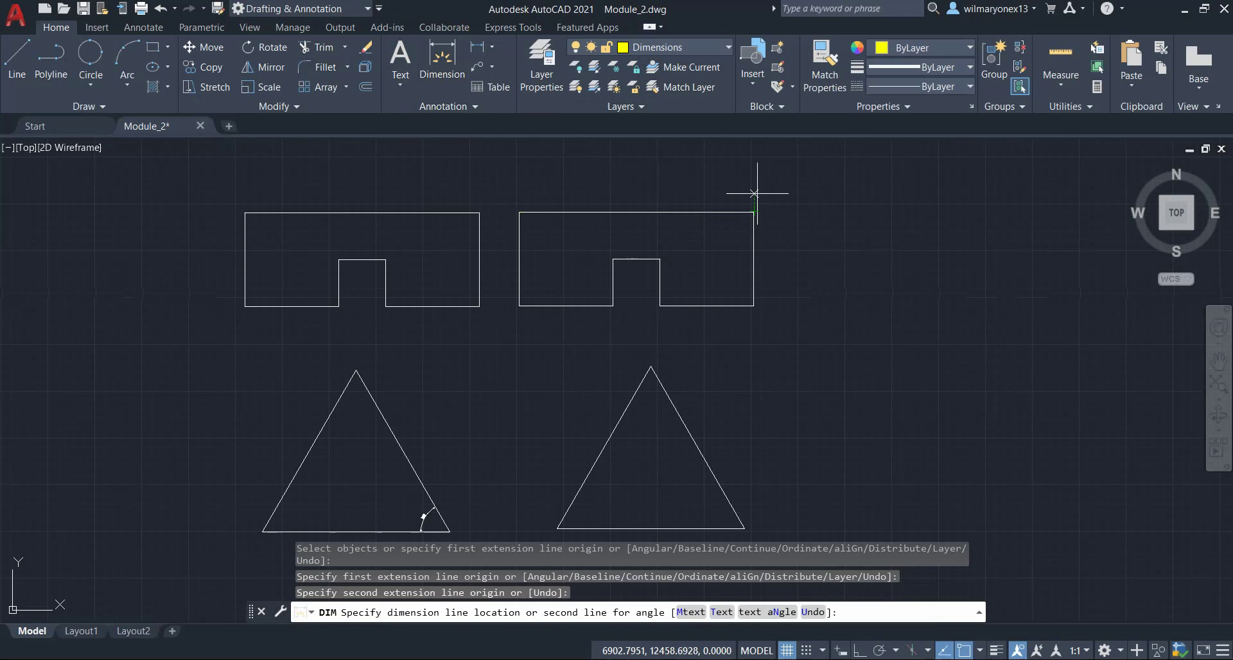
{"action": "left_click", "coordinate": [758, 201]}
{"action": "scroll", "coordinate": [637, 194], "scroll_direction": "up", "scroll_amount": 4}
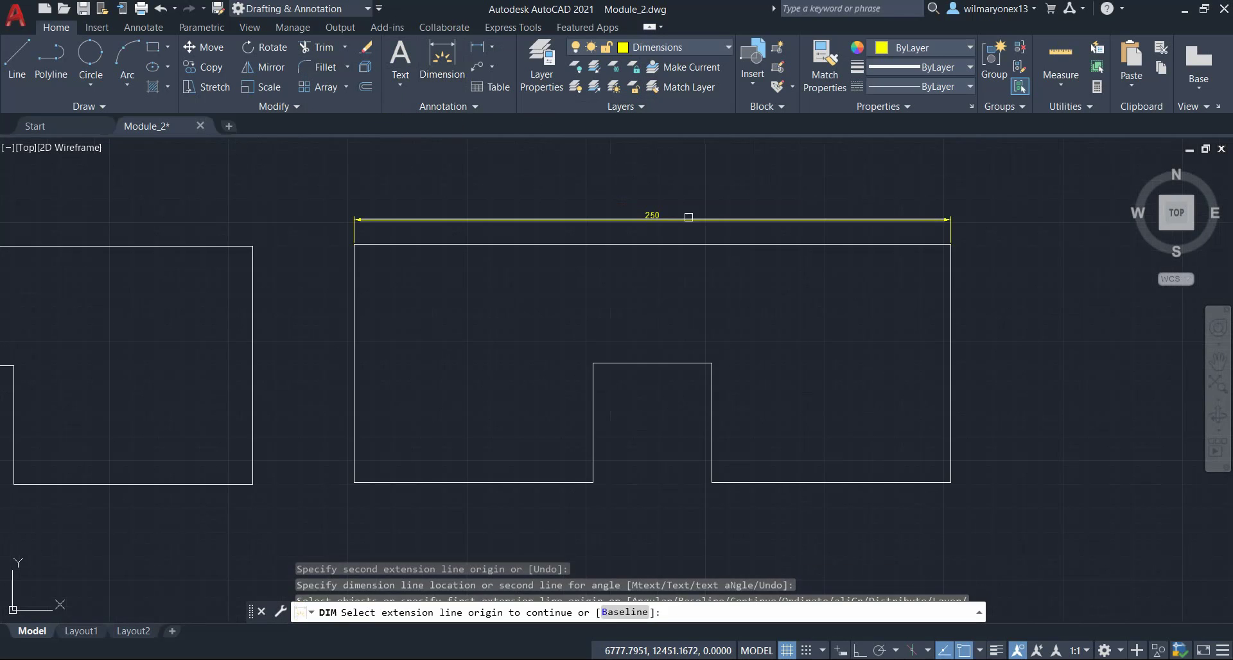
Dimension the 100 height on the right and the 50 notch width.
{"action": "left_click", "coordinate": [442, 61]}
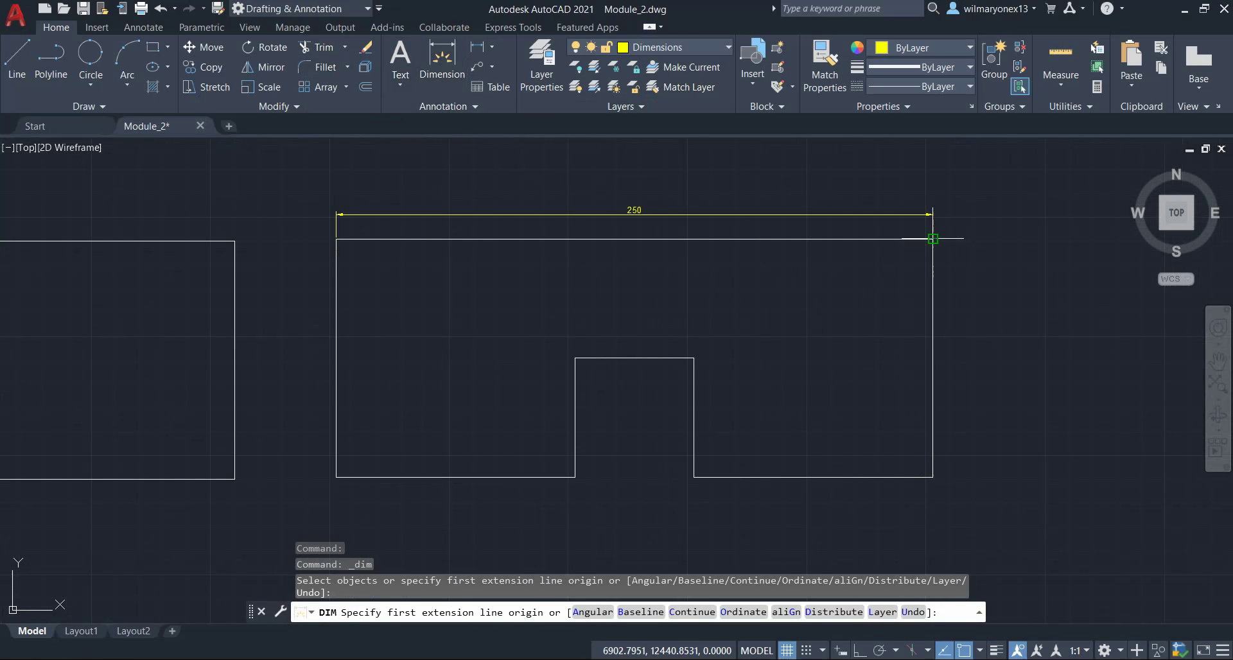
{"action": "left_click", "coordinate": [933, 239]}
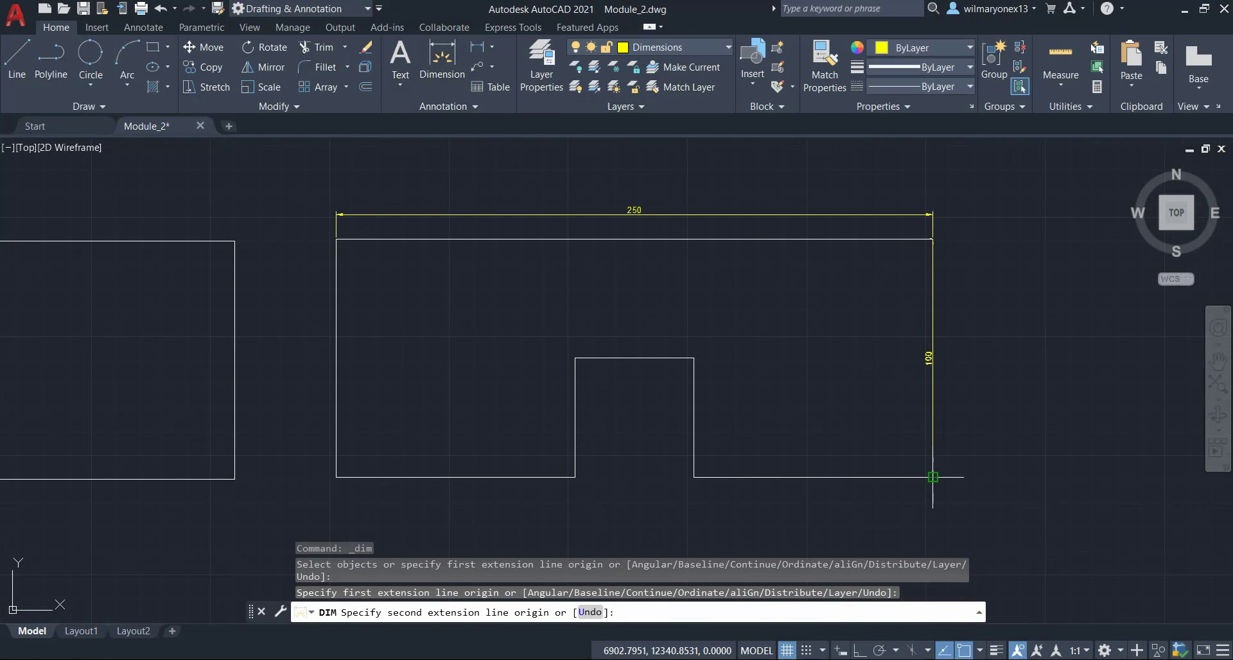
{"action": "left_click", "coordinate": [932, 477]}
{"action": "left_click", "coordinate": [960, 360]}
{"action": "middle_click_drag", "start_coordinate": [593, 385], "coordinate": [578, 324]}
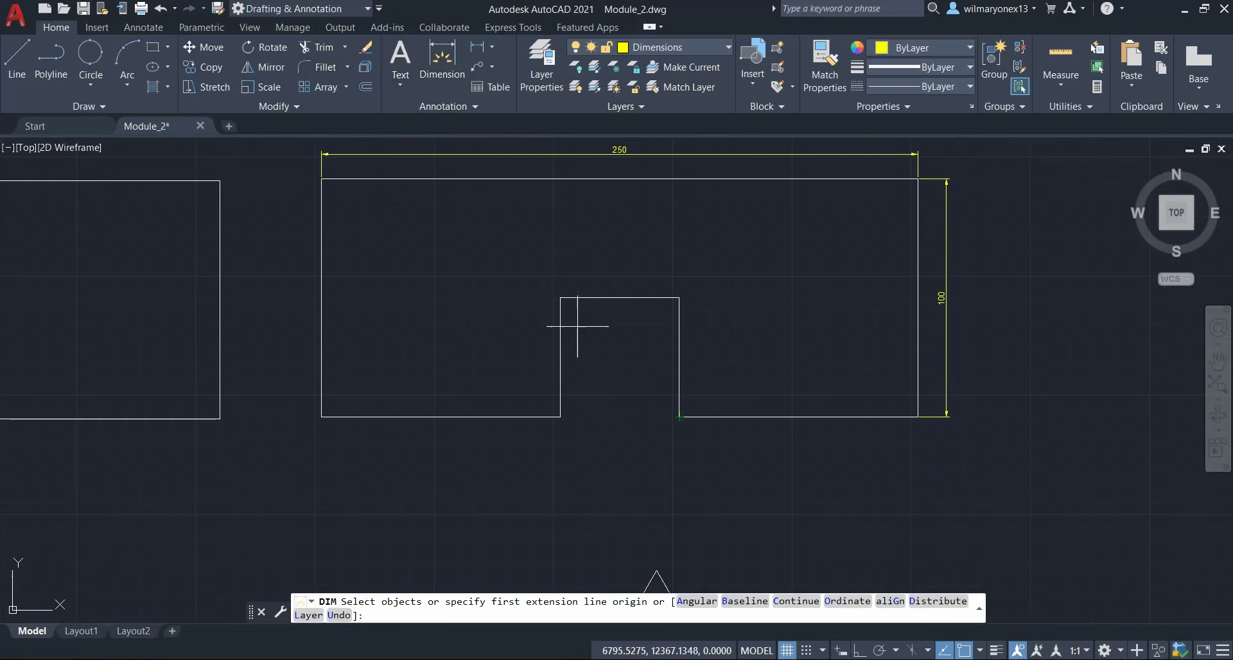
{"action": "left_click", "coordinate": [560, 298]}
{"action": "left_click", "coordinate": [678, 297]}
{"action": "left_click", "coordinate": [677, 284]}
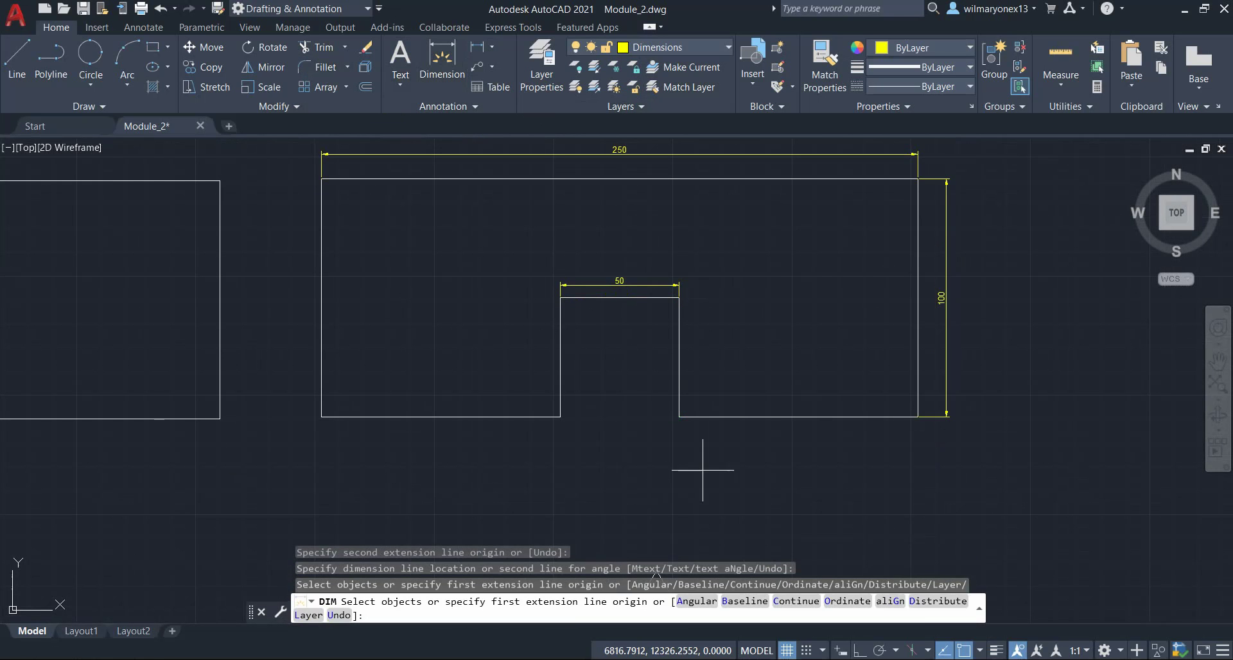
Dimension the two 100 bottom lengths on either side of the notch.
{"action": "left_click", "coordinate": [679, 416]}
{"action": "left_click", "coordinate": [917, 416]}
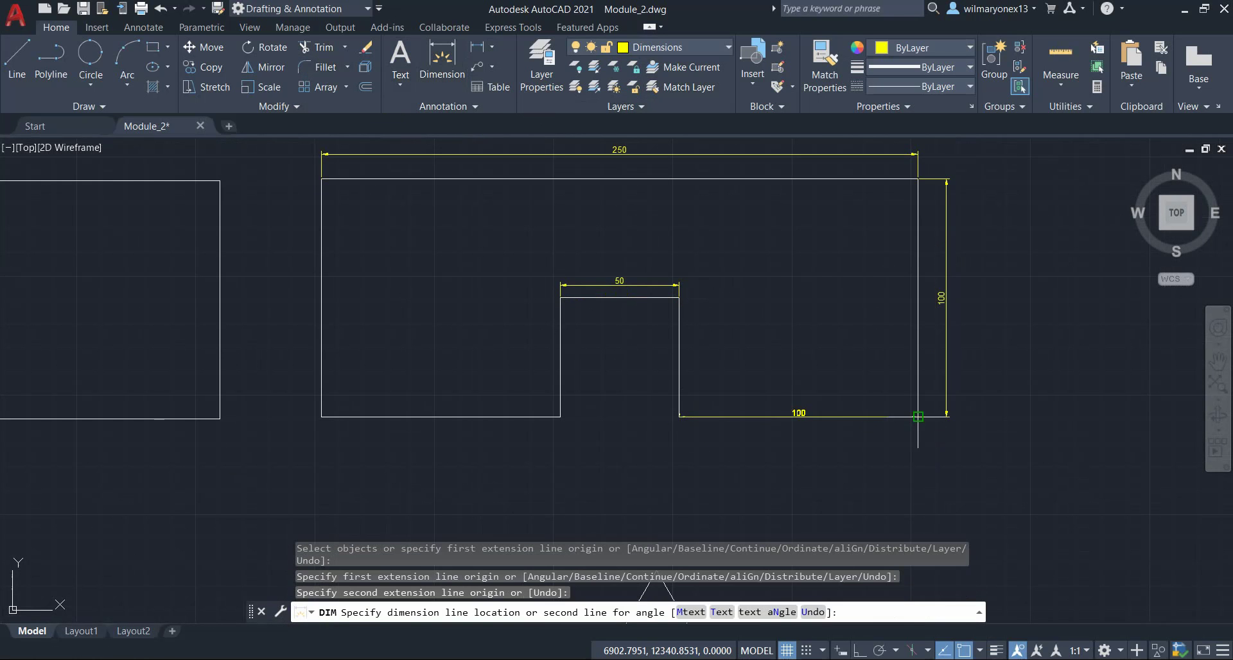
{"action": "left_click", "coordinate": [916, 431]}
{"action": "left_click", "coordinate": [321, 417]}
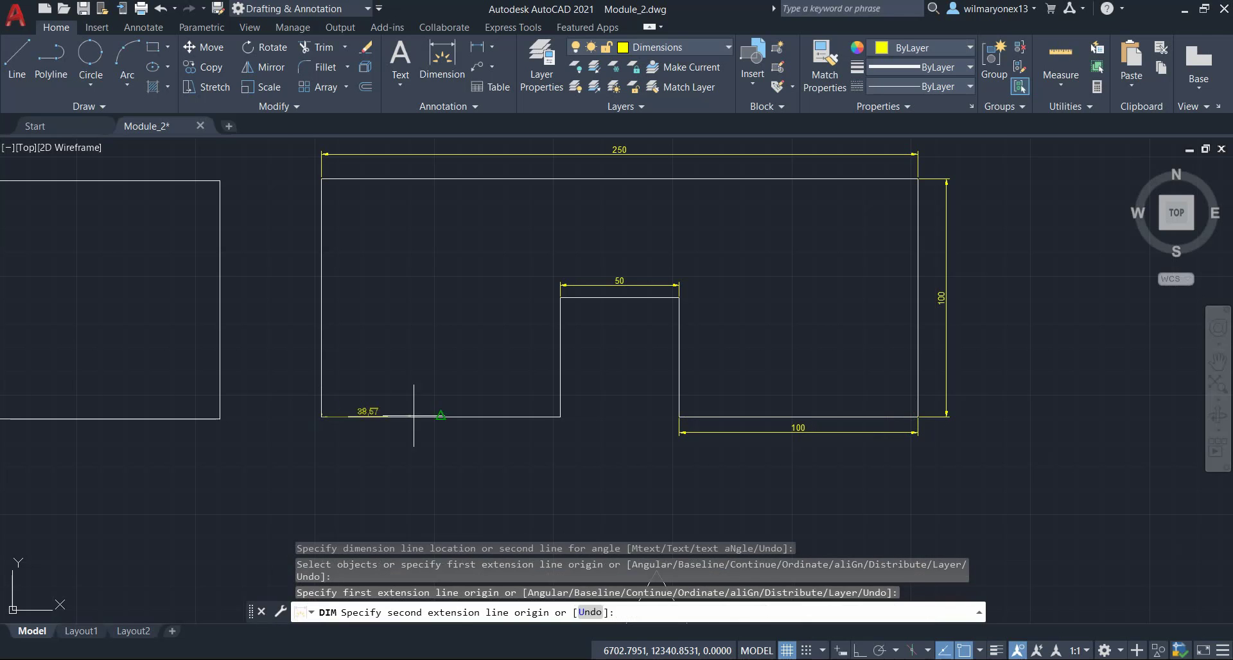
{"action": "left_click", "coordinate": [560, 417]}
{"action": "left_click", "coordinate": [584, 447]}
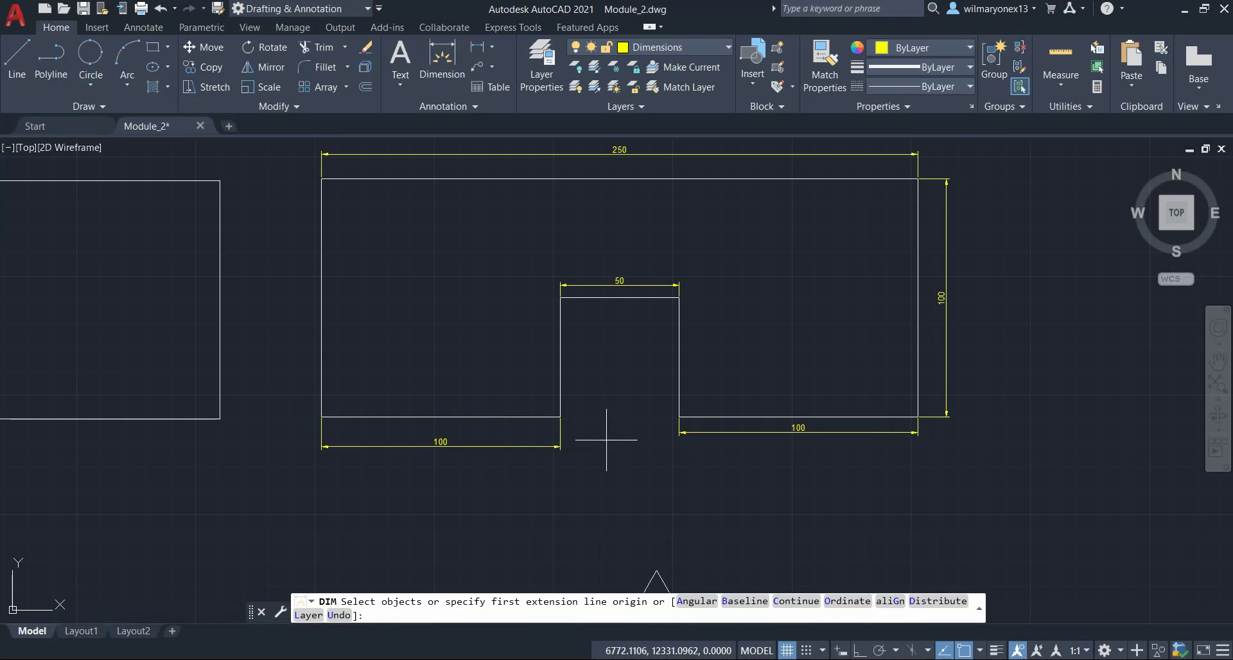
Try the DIM line-picking and Continue options, cancelling both.
{"action": "scroll", "coordinate": [783, 366], "scroll_direction": "down", "scroll_amount": 6}
{"action": "scroll", "coordinate": [559, 341], "scroll_direction": "up", "scroll_amount": 5}
{"action": "scroll", "coordinate": [385, 269], "scroll_direction": "up", "scroll_amount": 3}
{"action": "key", "text": "Return"}
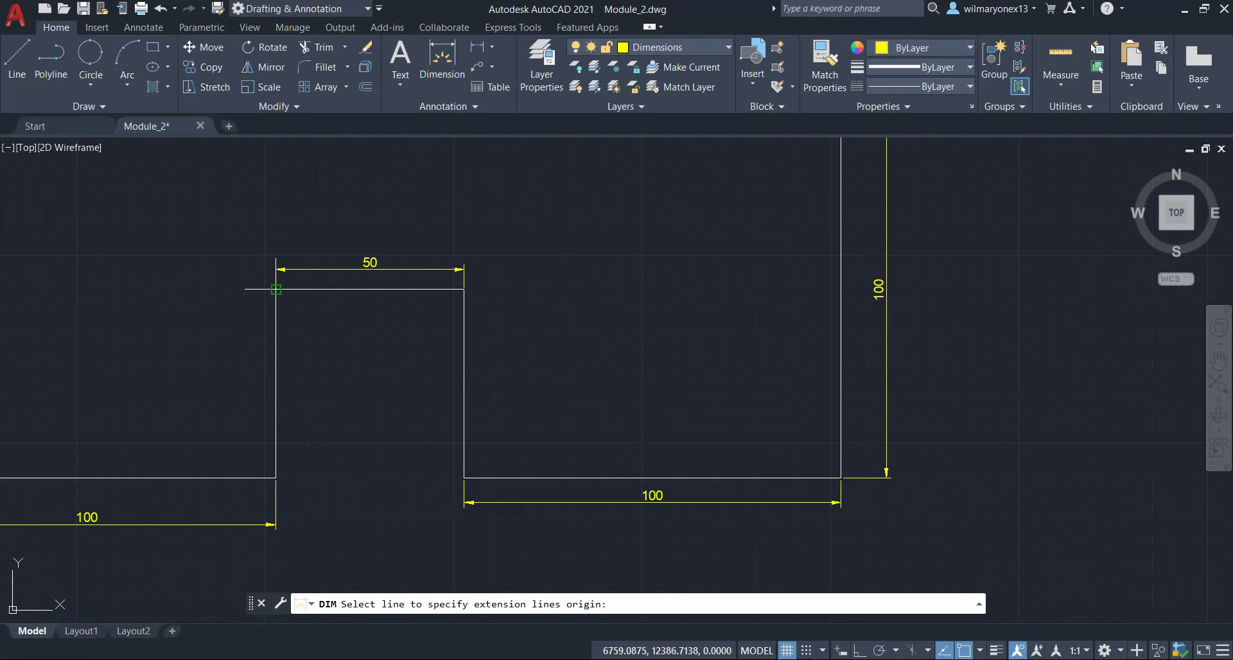
{"action": "key", "text": "Escape"}
{"action": "scroll", "coordinate": [600, 396], "scroll_direction": "down", "scroll_amount": 2}
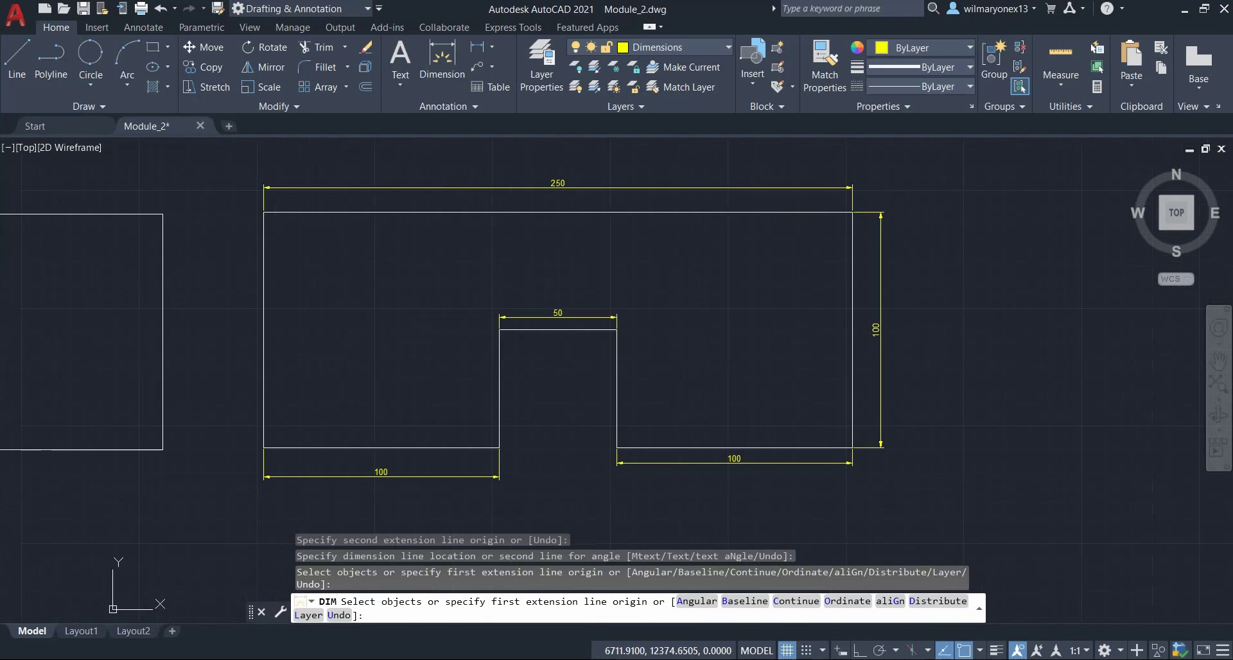
{"action": "middle_click_drag", "start_coordinate": [542, 366], "coordinate": [539, 341]}
{"action": "type", "text": "c"}
{"action": "key", "text": "Return"}
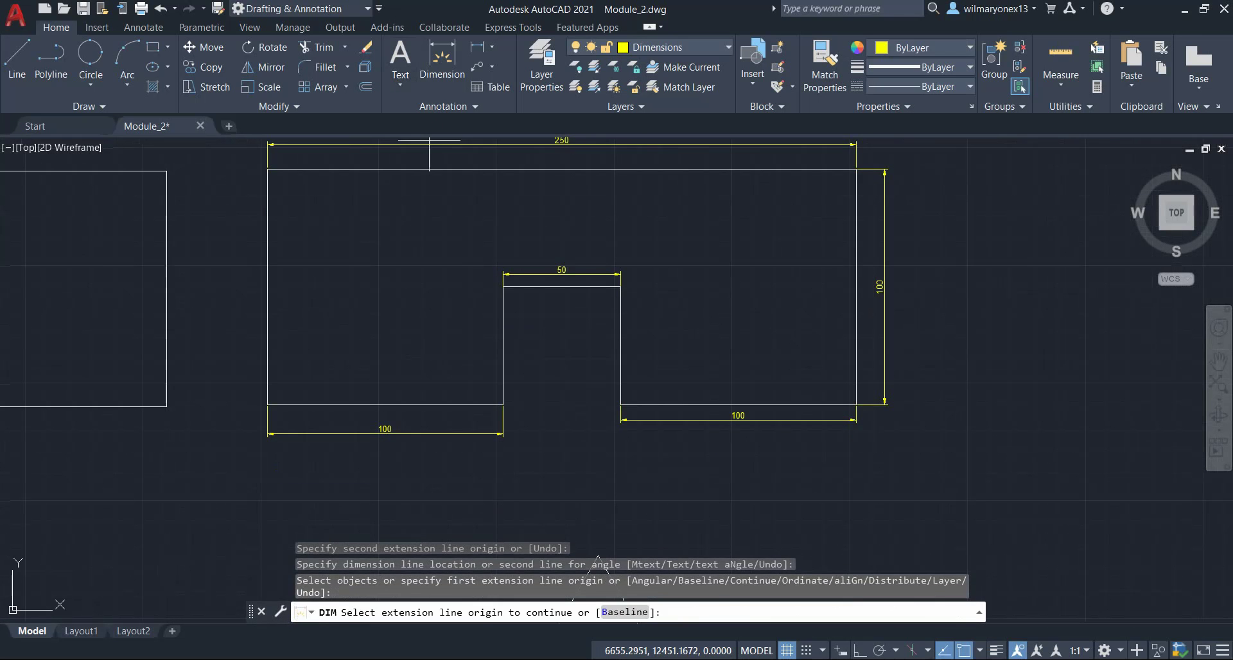
{"action": "key", "text": "Escape"}
Make Circles the current layer and cancel the leftover continue-dimension prompts.
{"action": "left_click", "coordinate": [676, 50]}
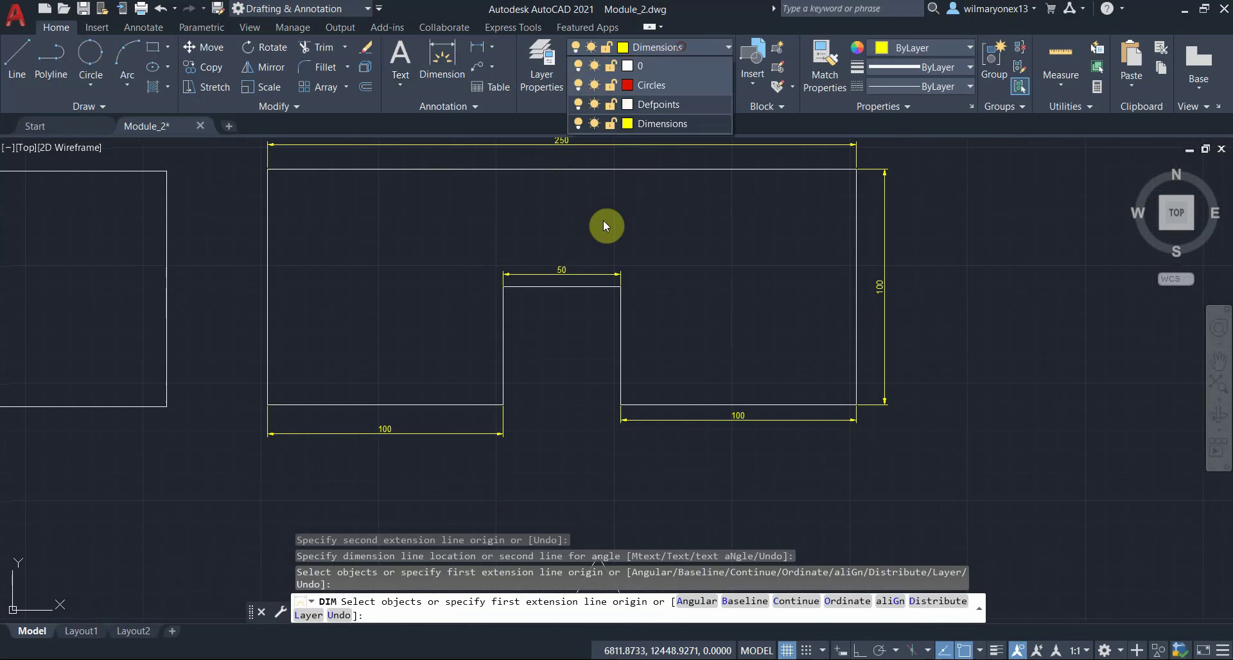
{"action": "left_click", "coordinate": [644, 90]}
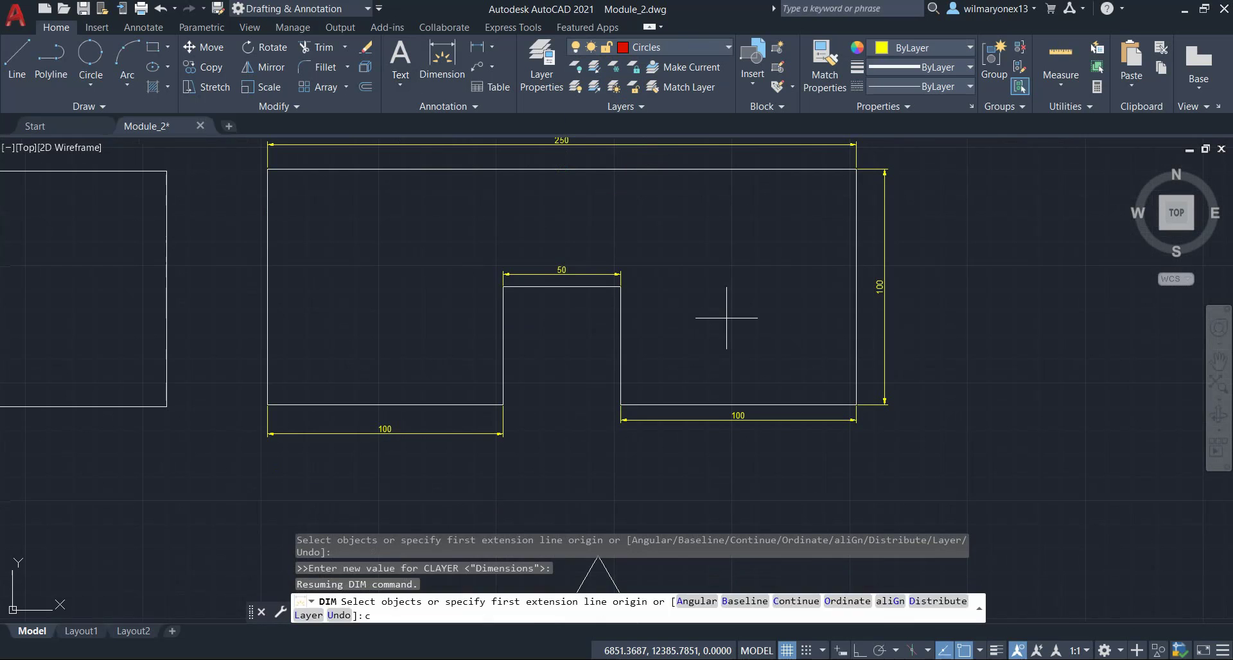
{"action": "key", "text": "Return"}
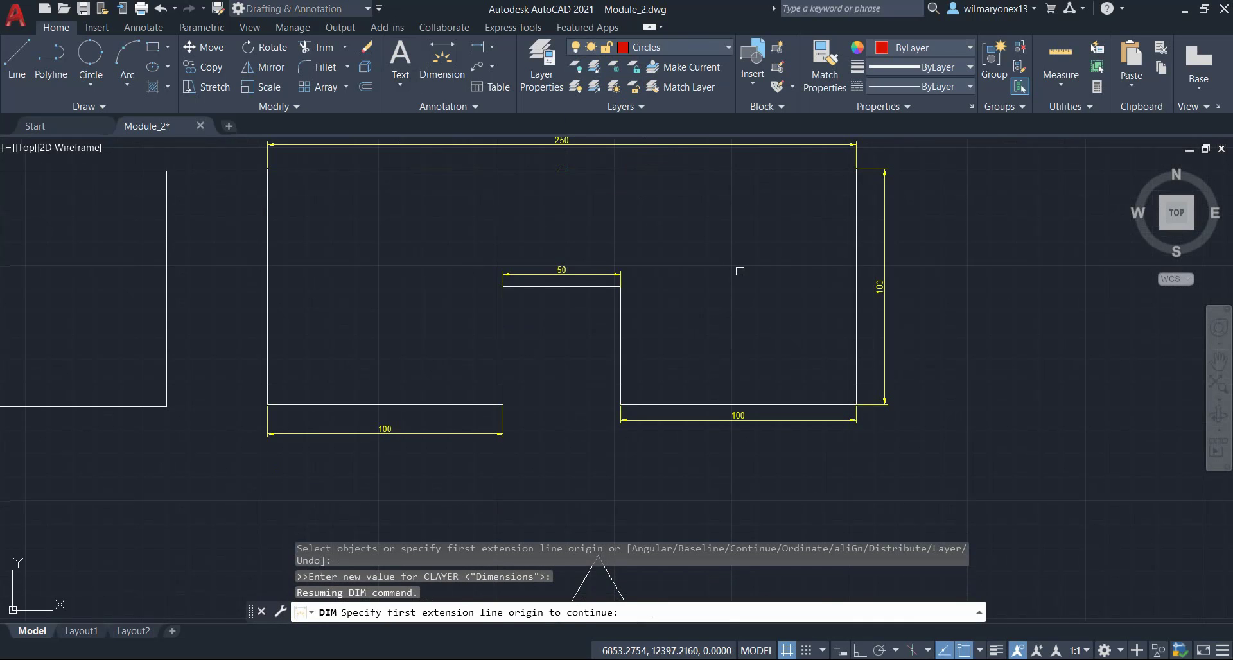
{"action": "key", "text": "Escape"}
{"action": "type", "text": "ct objects or s"}
{"action": "key", "text": "Return"}
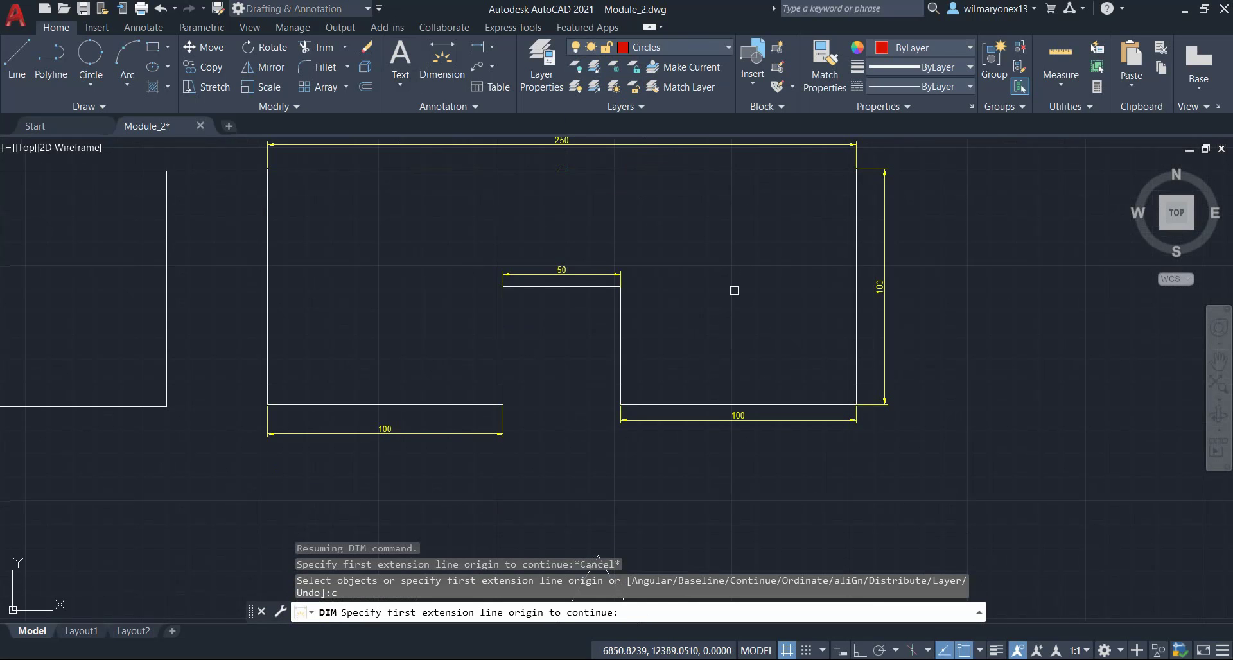
{"action": "key", "text": "Escape"}
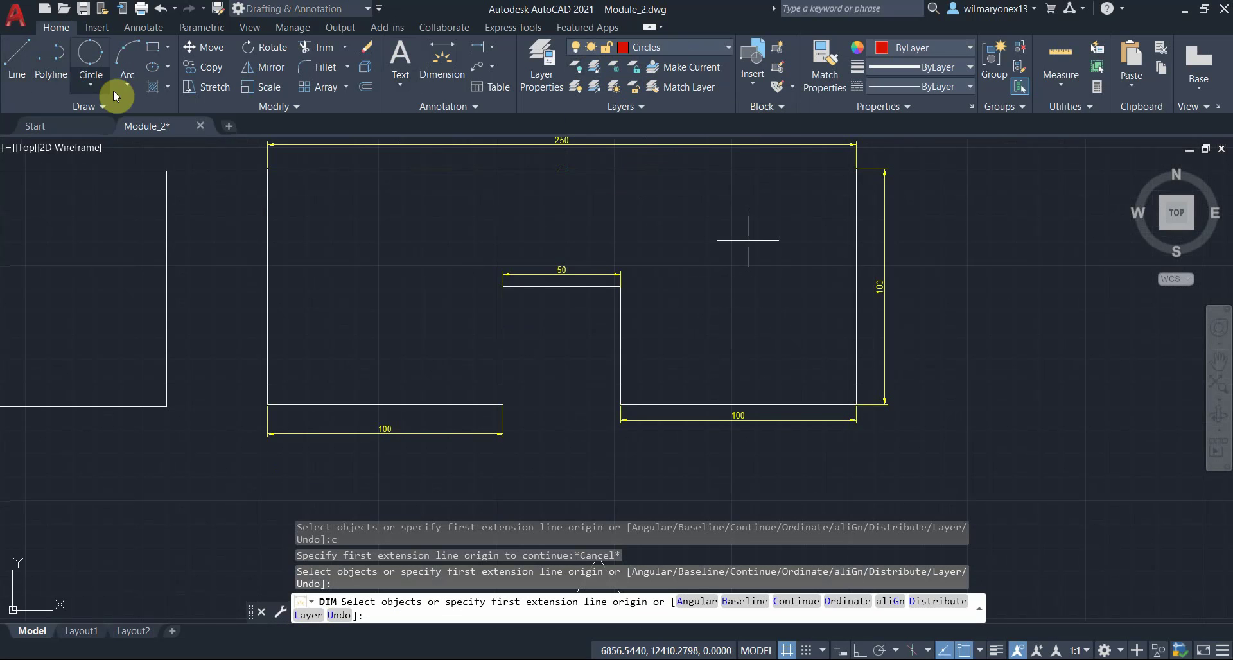
Draw a Center, Radius circle in the rectangle's right part.
{"action": "left_click", "coordinate": [88, 87]}
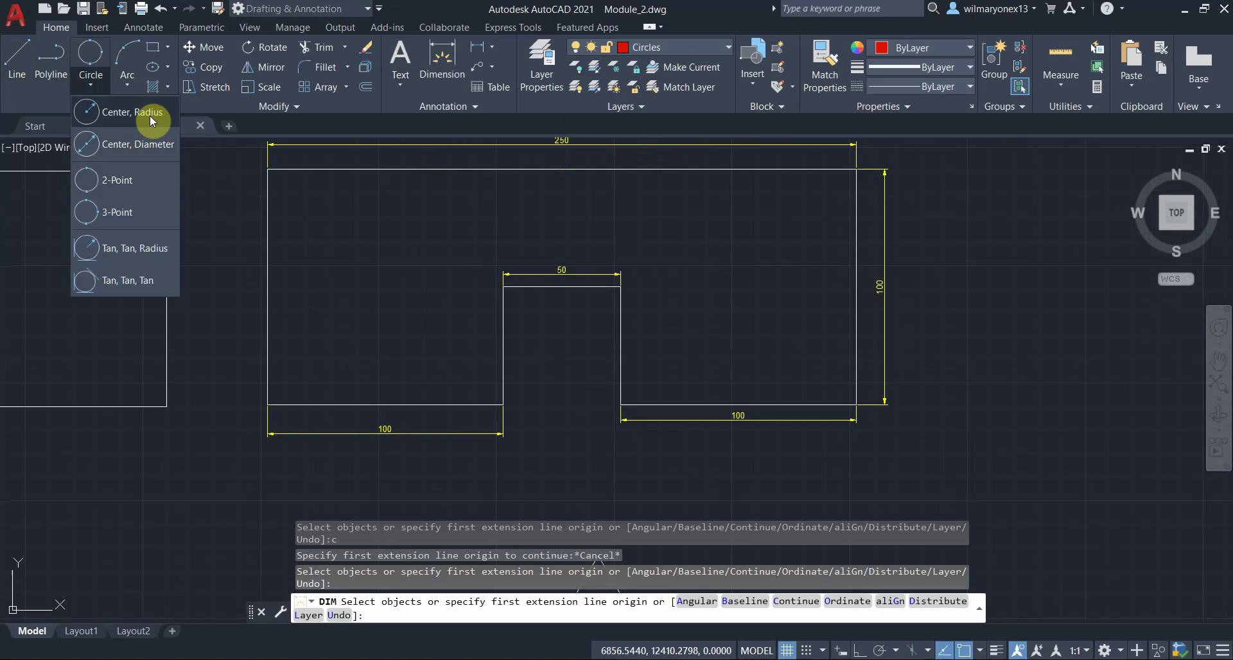
{"action": "left_click", "coordinate": [151, 120]}
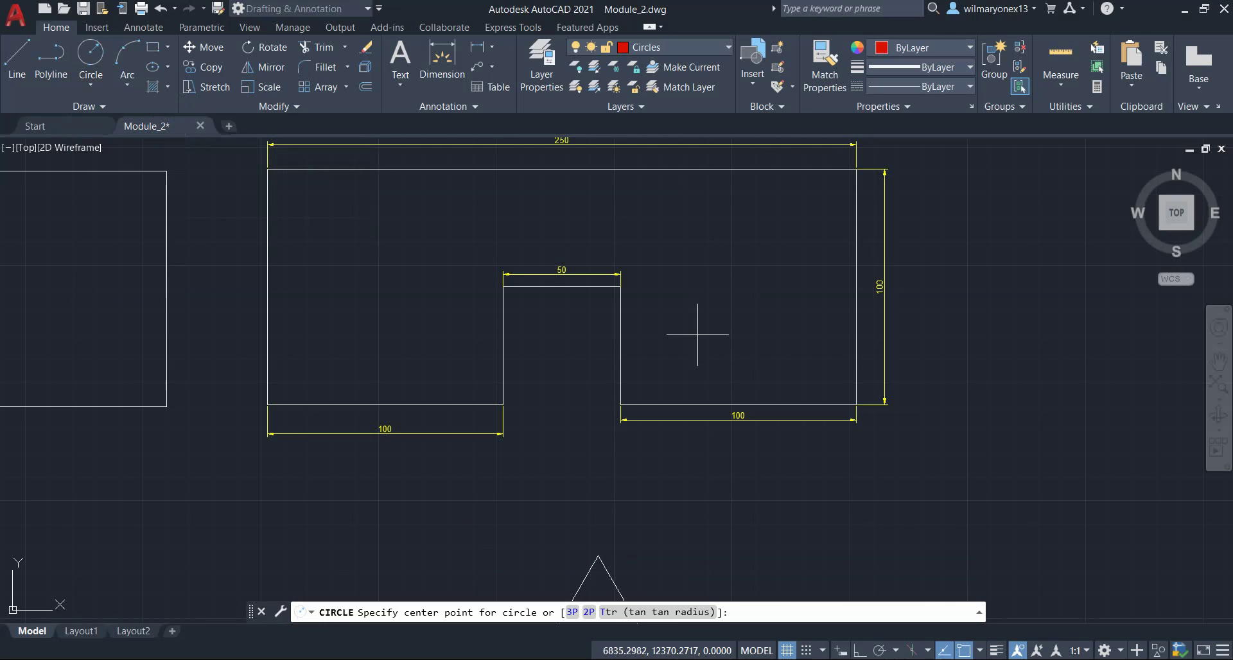
{"action": "left_click", "coordinate": [736, 265]}
{"action": "left_click", "coordinate": [767, 316]}
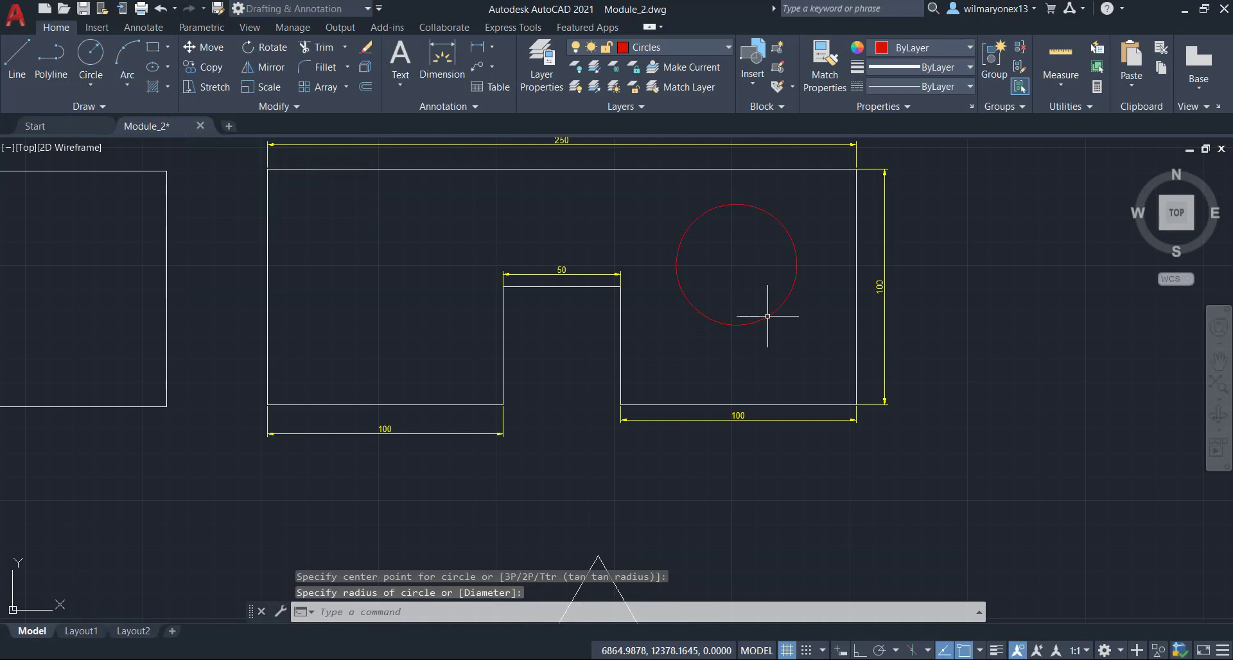
Select the red circle for copying, then cancel the Multiple option attempt.
{"action": "type", "text": "c"}
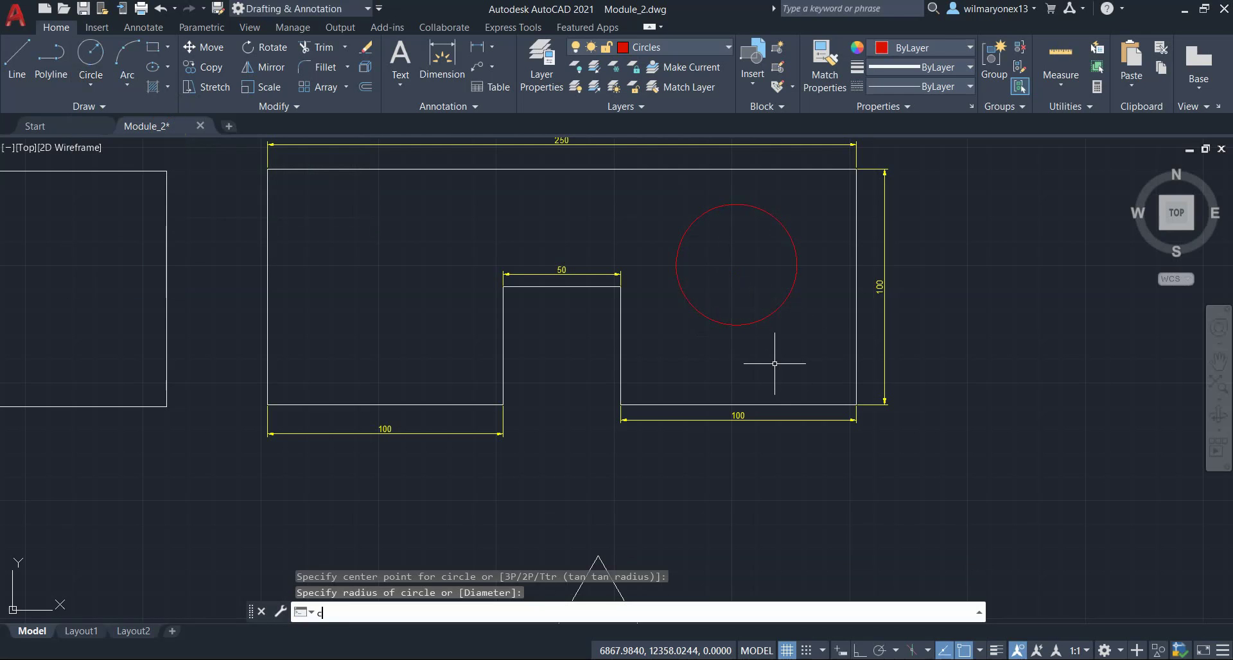
{"action": "type", "text": "o"}
{"action": "key", "text": "Return"}
{"action": "left_click", "coordinate": [781, 352]}
{"action": "left_click", "coordinate": [751, 311]}
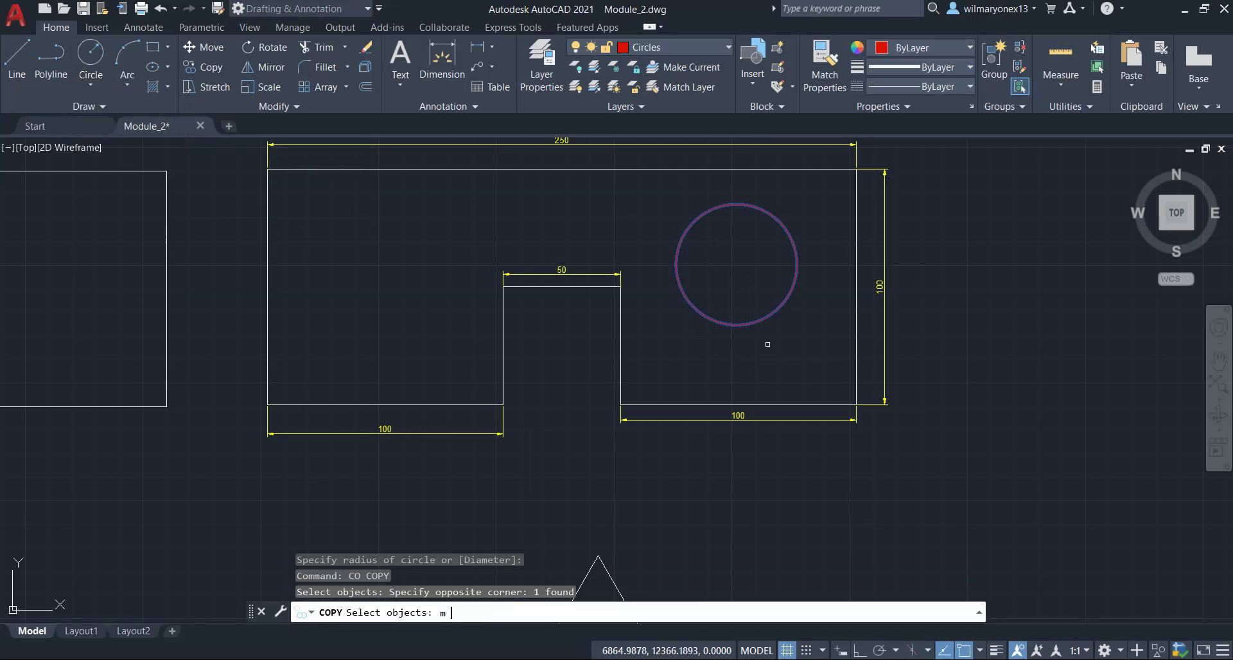
{"action": "type", "text": "m"}
{"action": "key", "text": "Return"}
{"action": "key", "text": "Escape"}
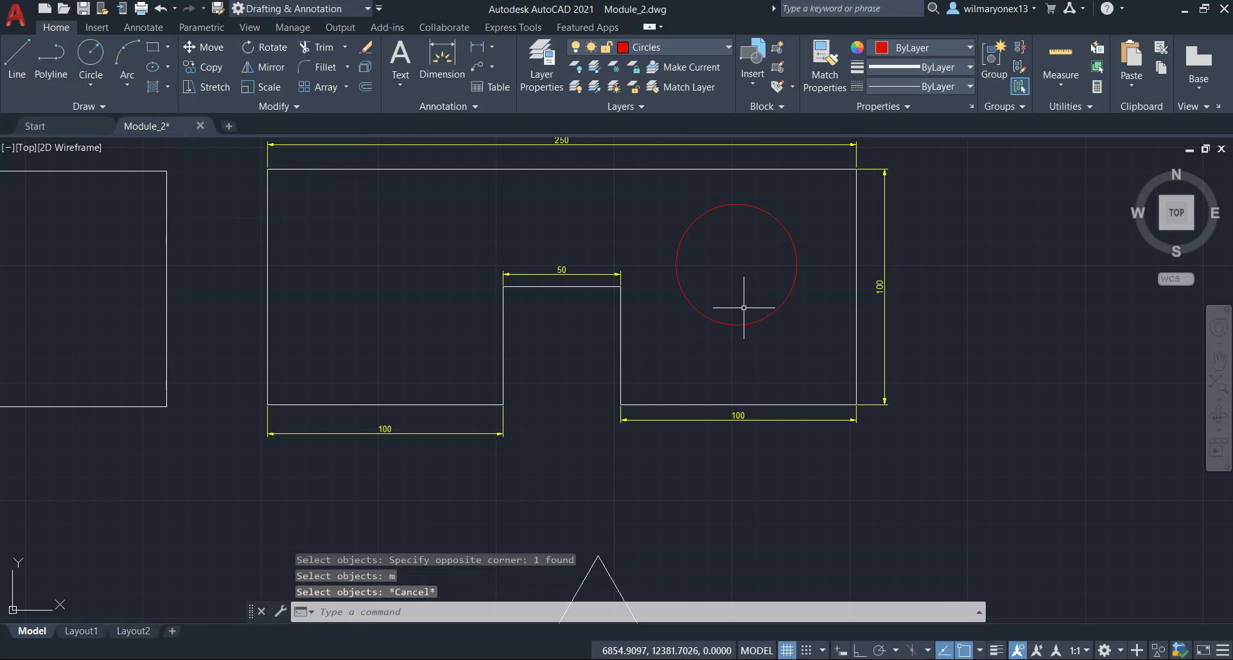
Copy the red circle horizontally with Ortho into the rectangle's left part.
{"action": "type", "text": "co"}
{"action": "key", "text": "Return"}
{"action": "left_click", "coordinate": [759, 322]}
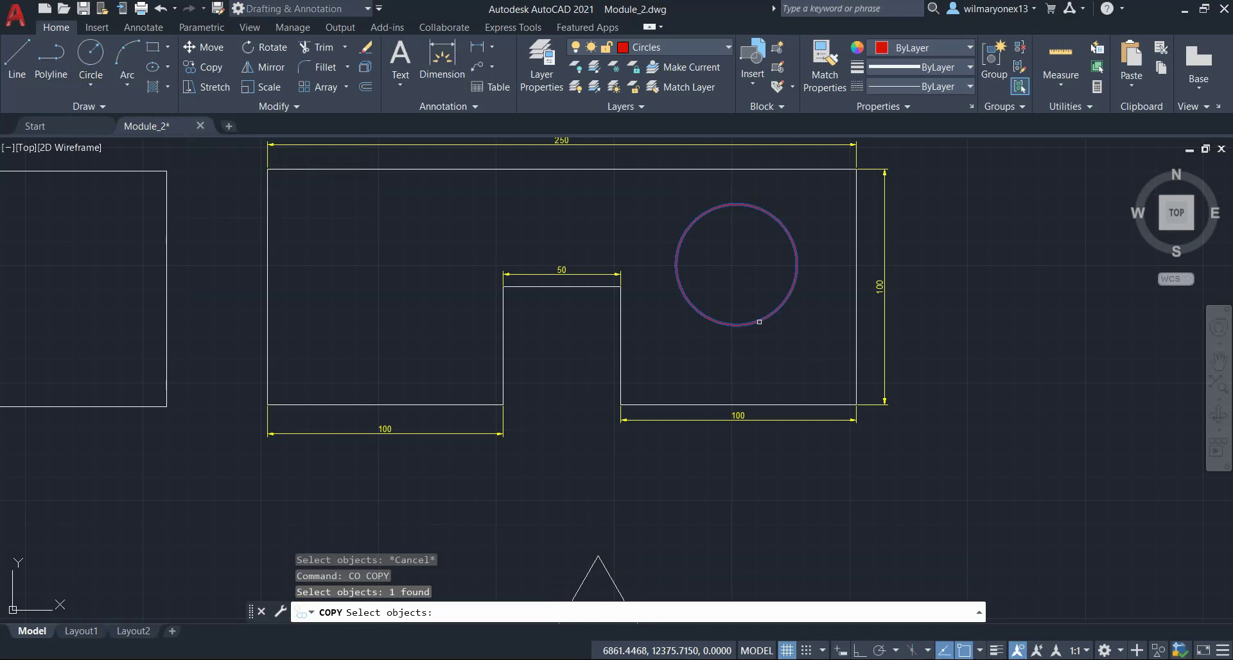
{"action": "key", "text": "Return"}
{"action": "left_click", "coordinate": [782, 356]}
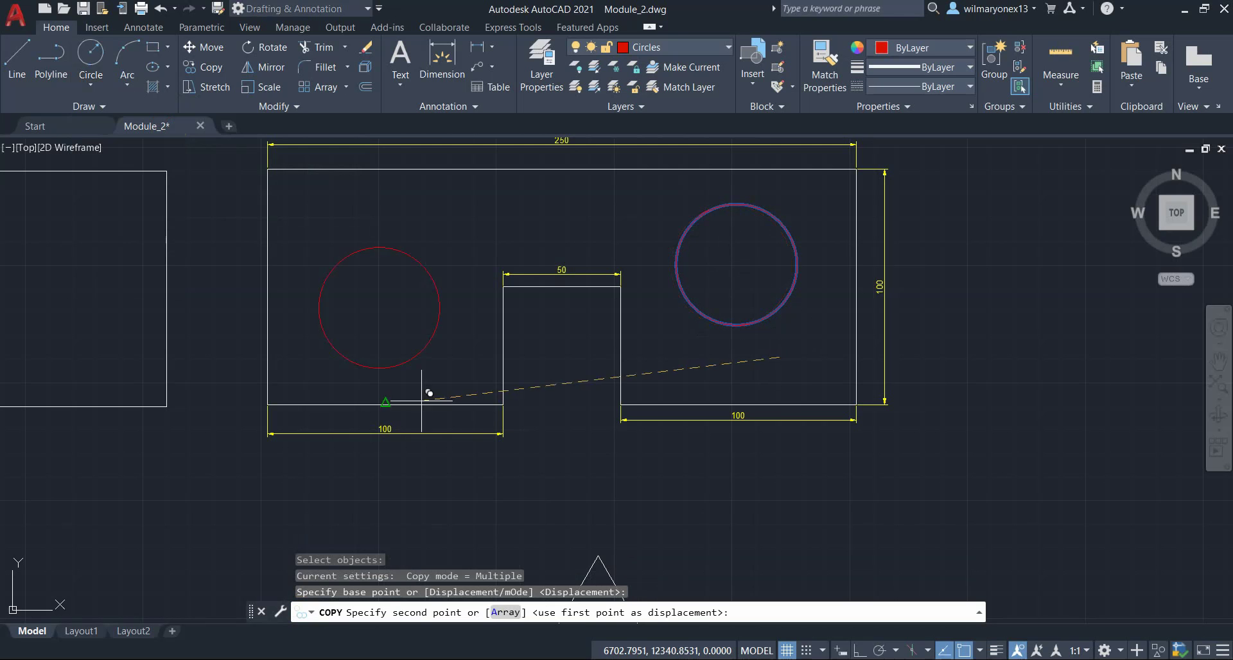
{"action": "left_click", "coordinate": [860, 650]}
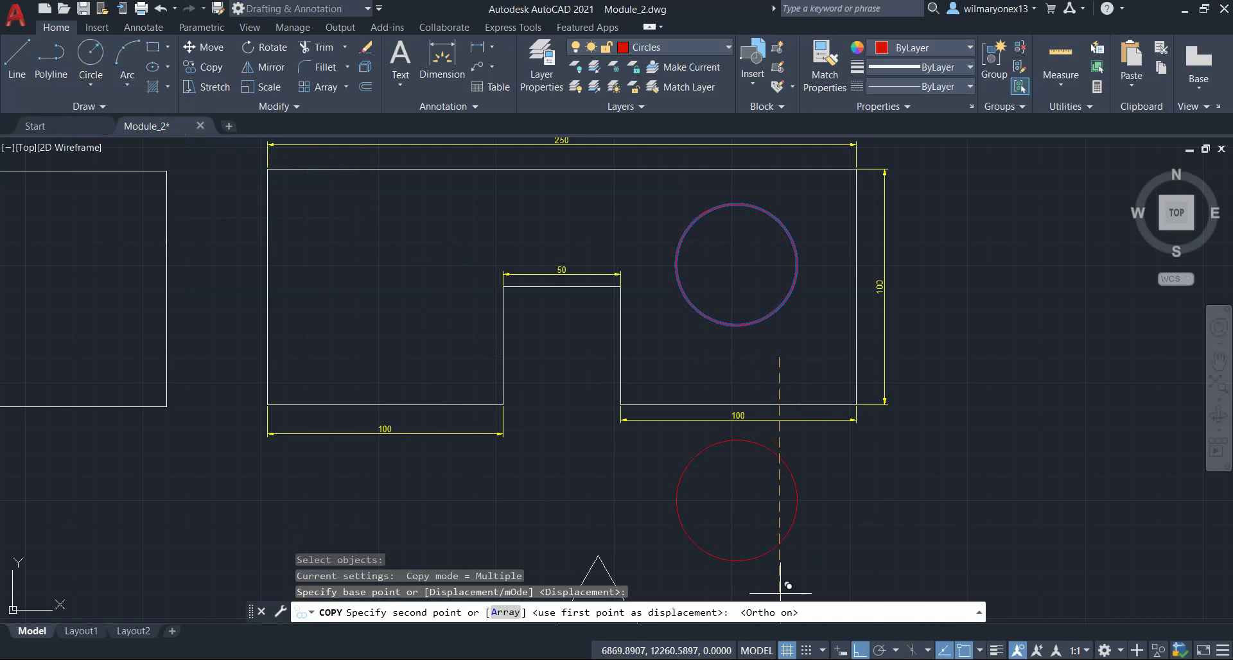
{"action": "left_click", "coordinate": [422, 355]}
{"action": "key", "text": "Return"}
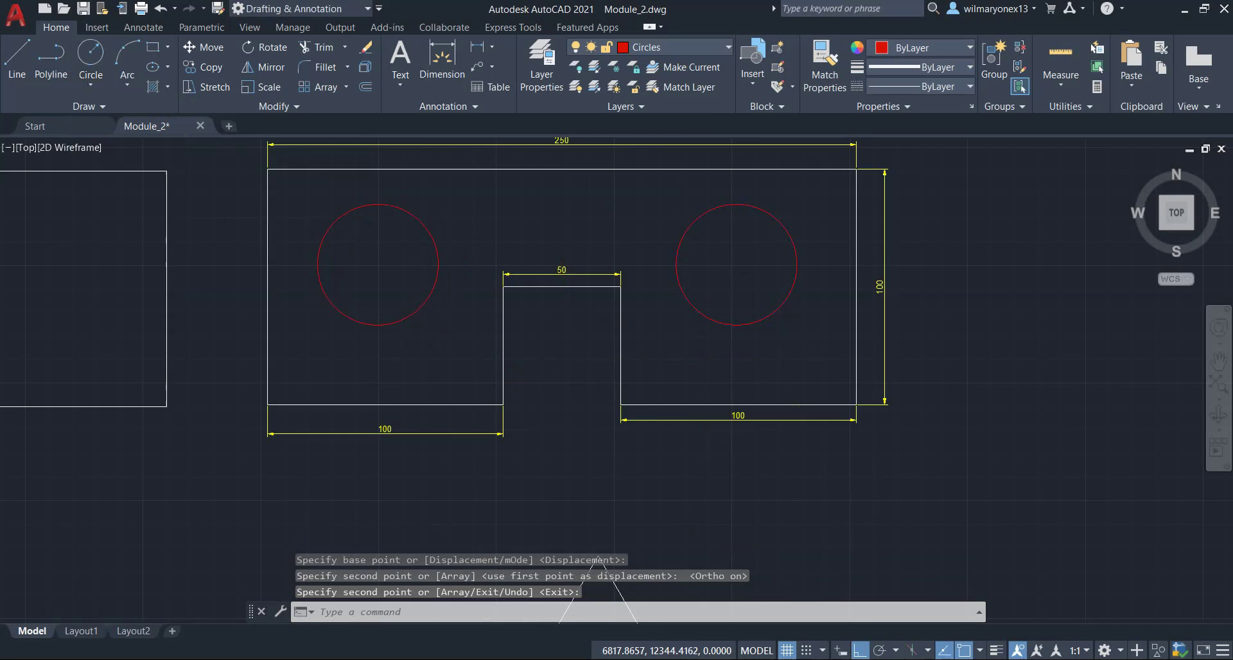
{"action": "scroll", "coordinate": [654, 418], "scroll_direction": "down", "scroll_amount": 5}
{"action": "scroll", "coordinate": [647, 333], "scroll_direction": "up", "scroll_amount": 5}
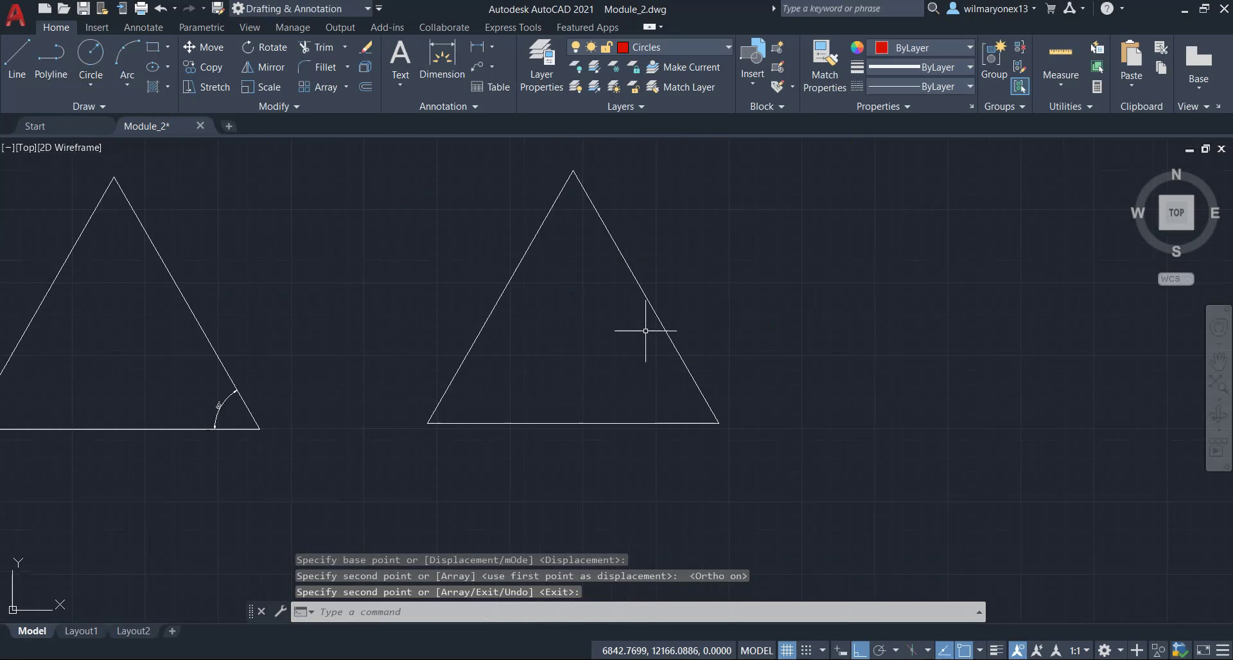
Draw a Tan, Tan, Tan circle inscribed in the triangle's three edges.
{"action": "left_click", "coordinate": [80, 89]}
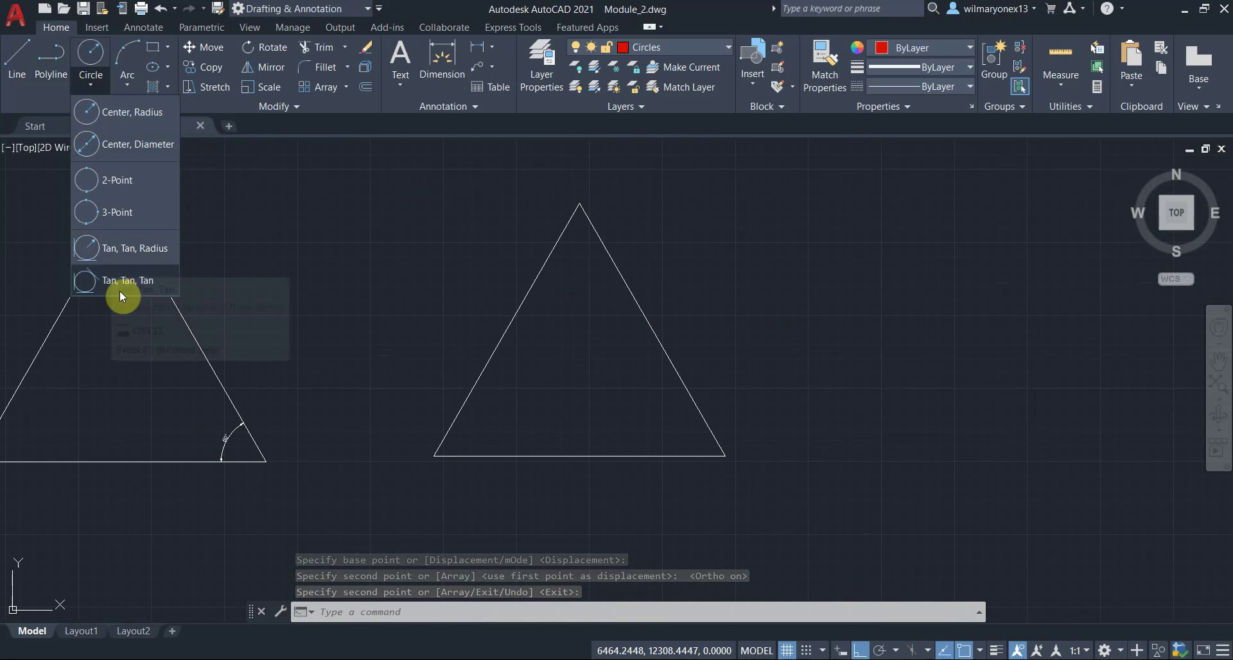
{"action": "left_click", "coordinate": [106, 279]}
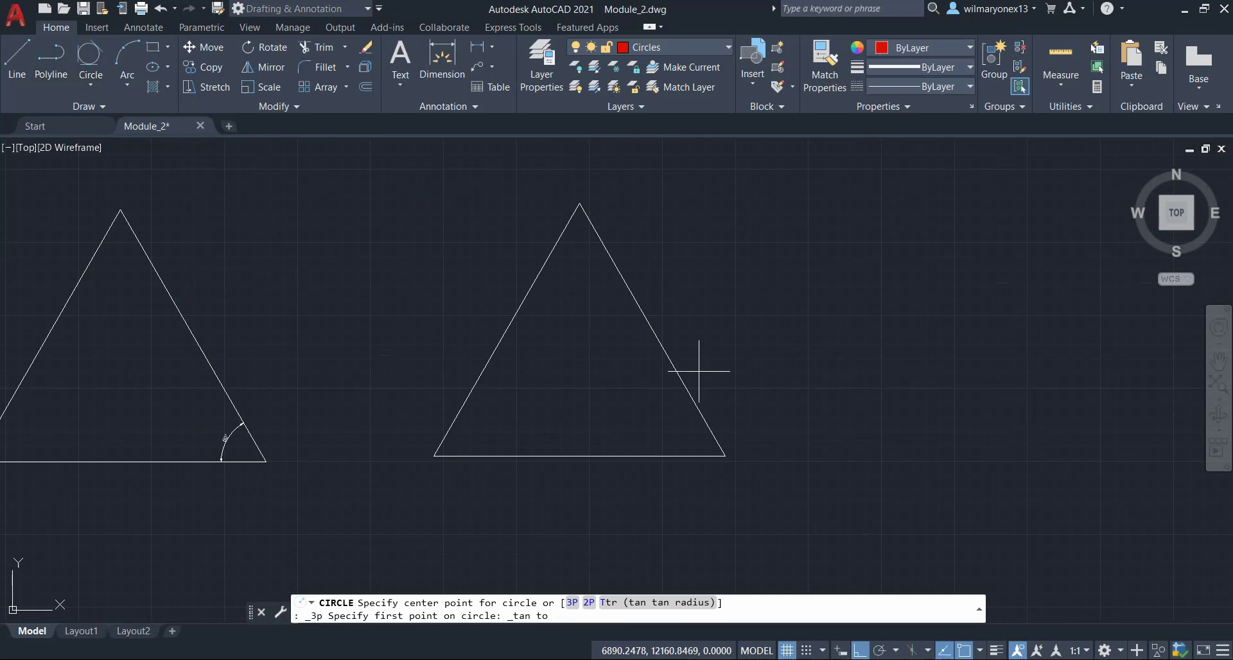
{"action": "left_click", "coordinate": [664, 339]}
{"action": "left_click", "coordinate": [514, 317]}
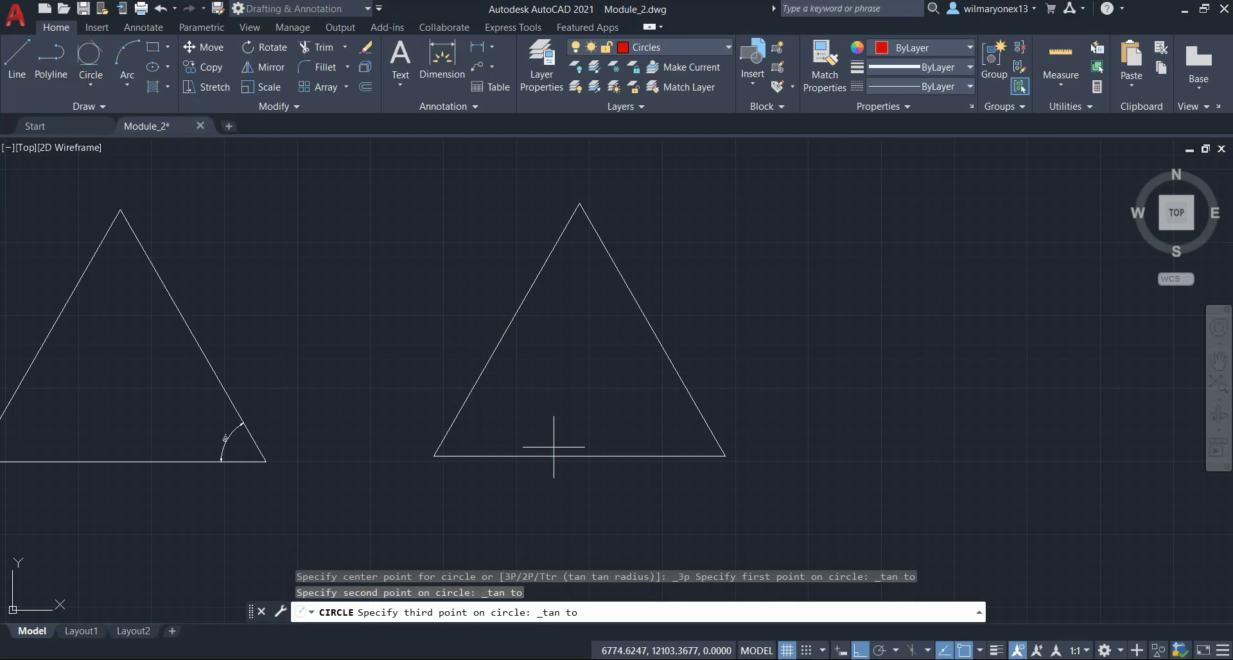
{"action": "left_click", "coordinate": [575, 452]}
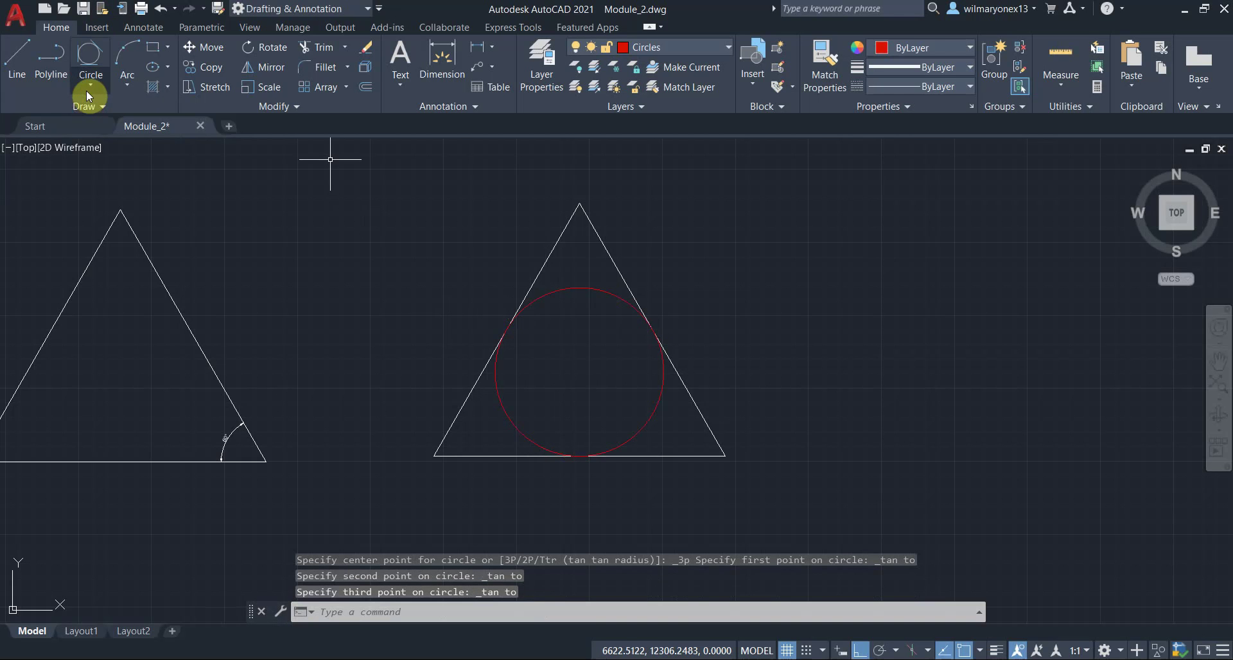
Draw a 3-Point circle through the triangle's apex and two bottom corners.
{"action": "left_click", "coordinate": [86, 90]}
{"action": "left_click", "coordinate": [133, 204]}
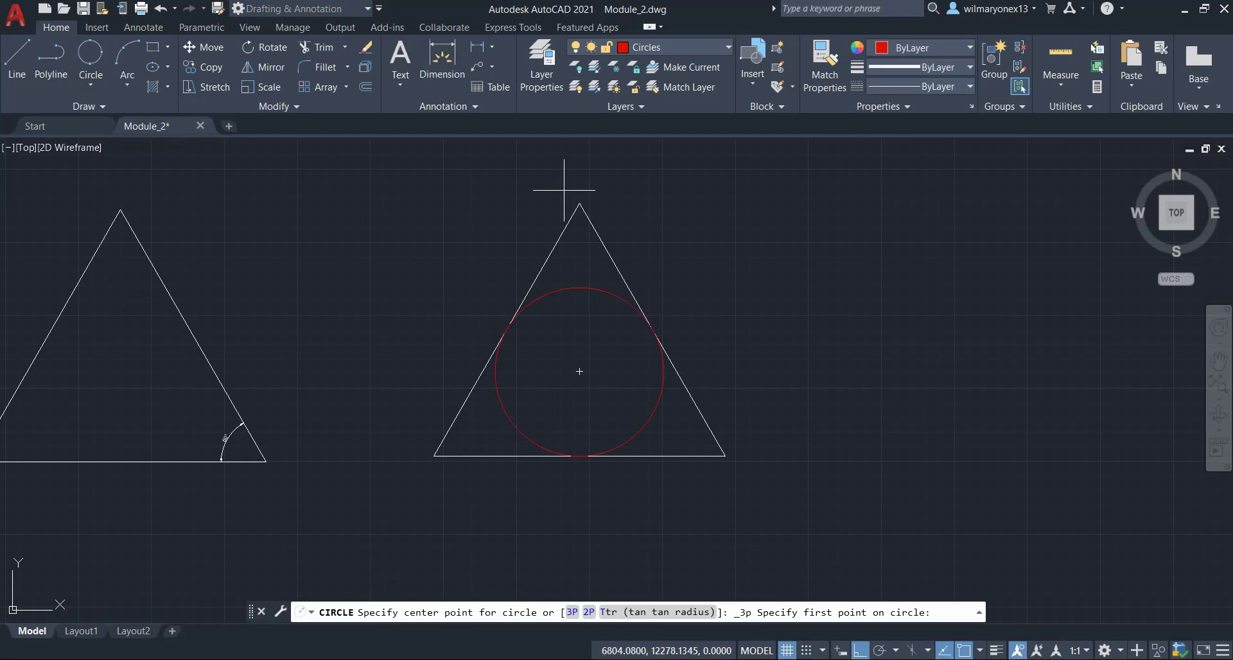
{"action": "left_click", "coordinate": [579, 202]}
{"action": "left_click", "coordinate": [434, 456]}
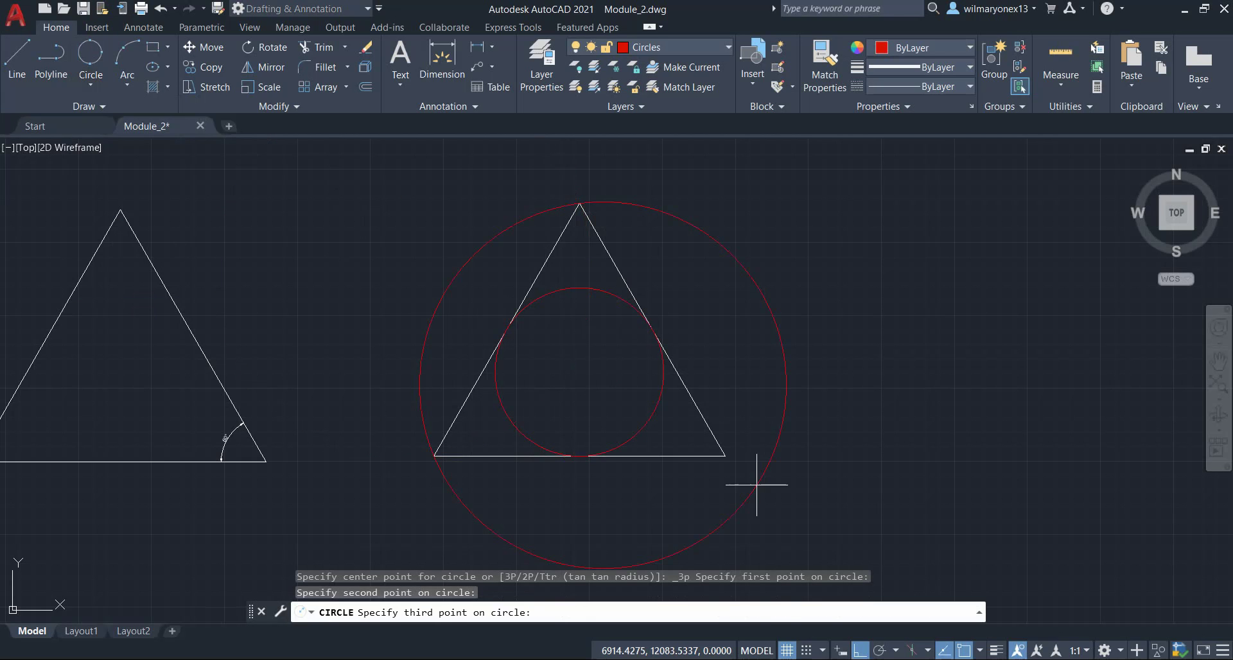
{"action": "left_click", "coordinate": [725, 456]}
{"action": "scroll", "coordinate": [757, 334], "scroll_direction": "down", "scroll_amount": 5}
{"action": "scroll", "coordinate": [723, 344], "scroll_direction": "up", "scroll_amount": 6}
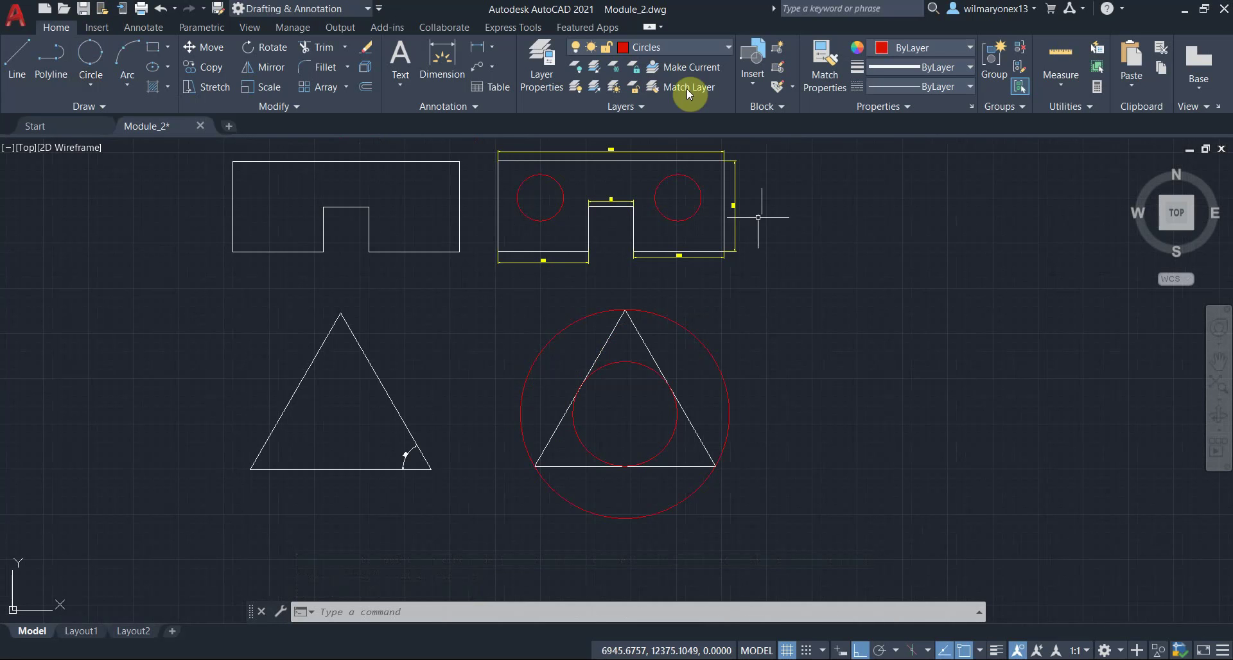
{"action": "left_click", "coordinate": [579, 70]}
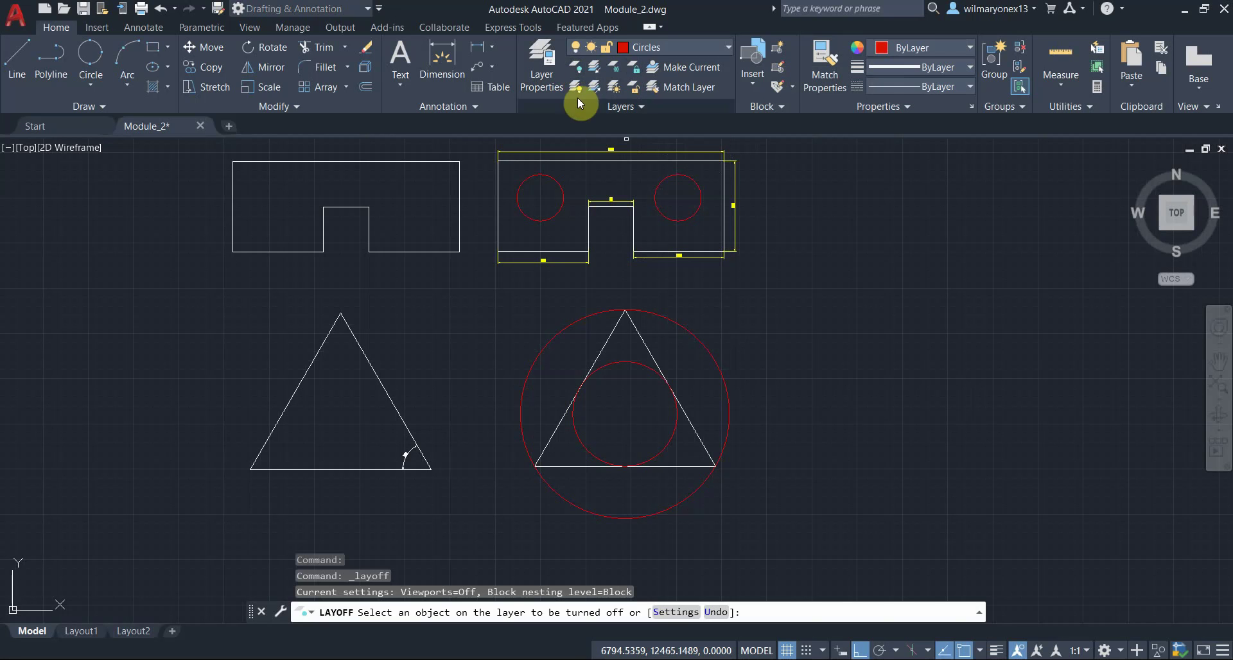
{"action": "left_click", "coordinate": [733, 210]}
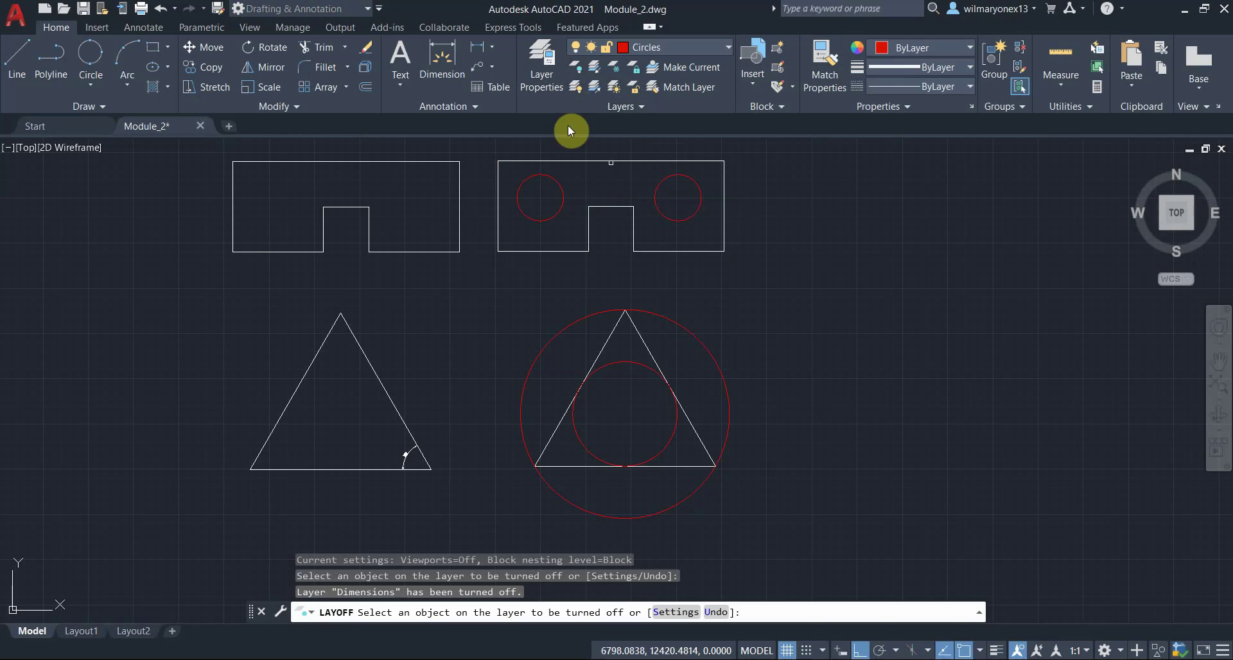
{"action": "left_click", "coordinate": [578, 88]}
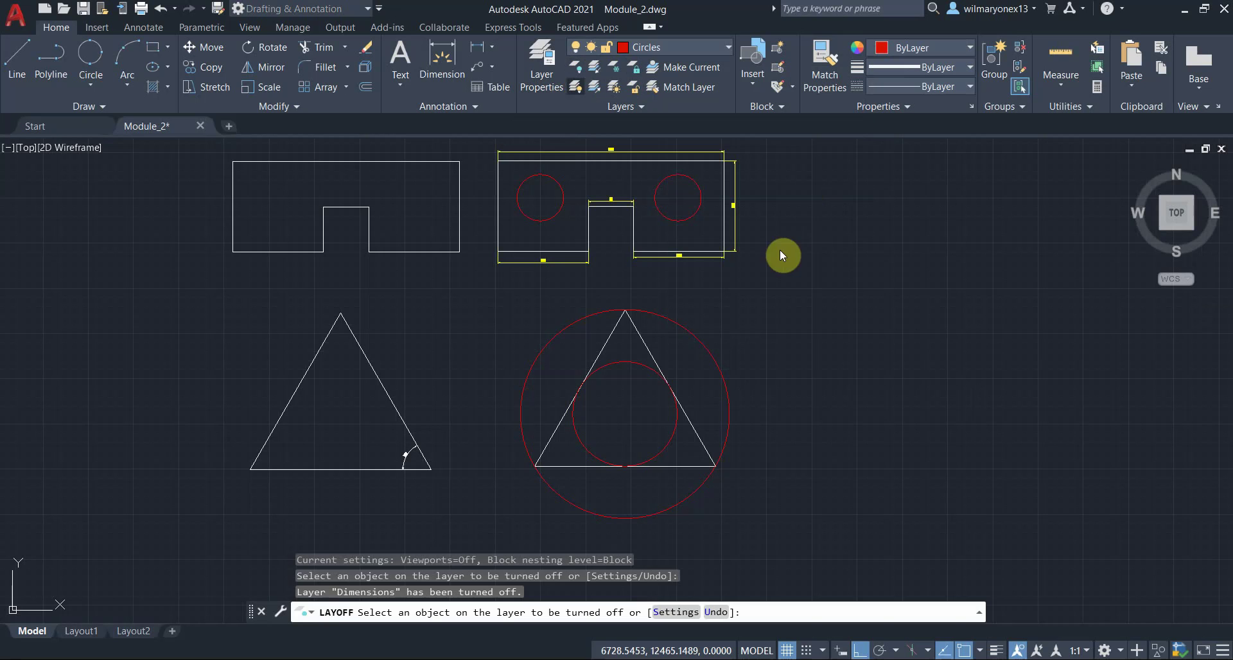
{"action": "key", "text": "Escape"}
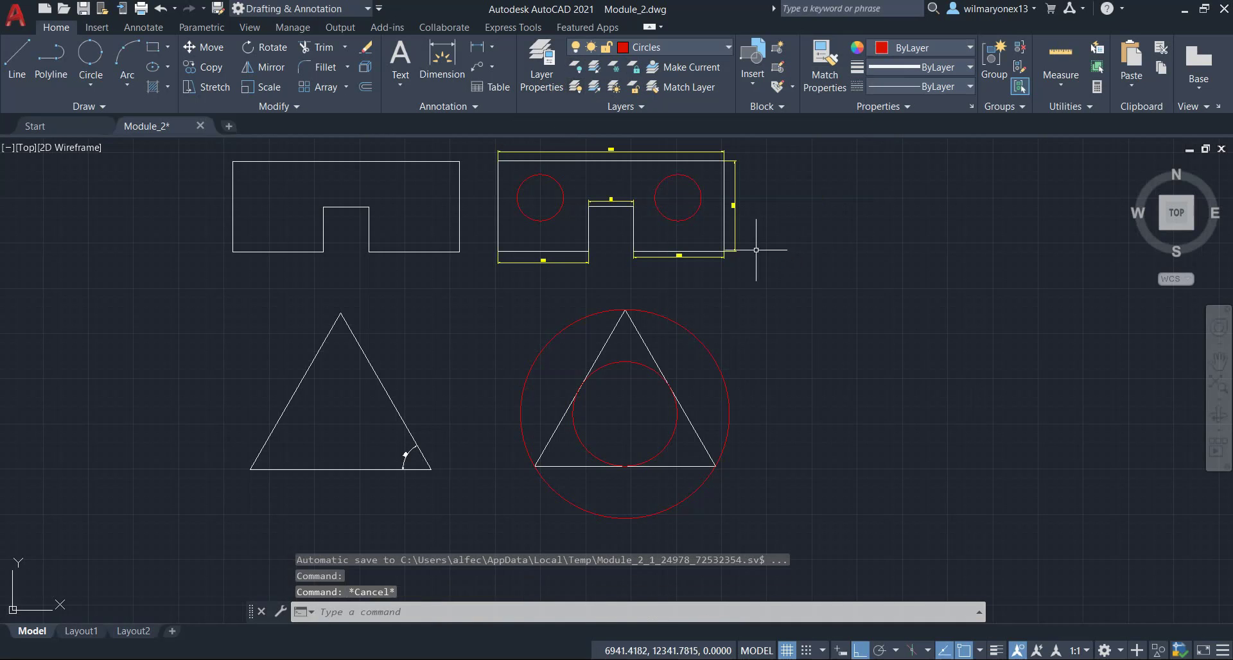
{"action": "left_click", "coordinate": [594, 68]}
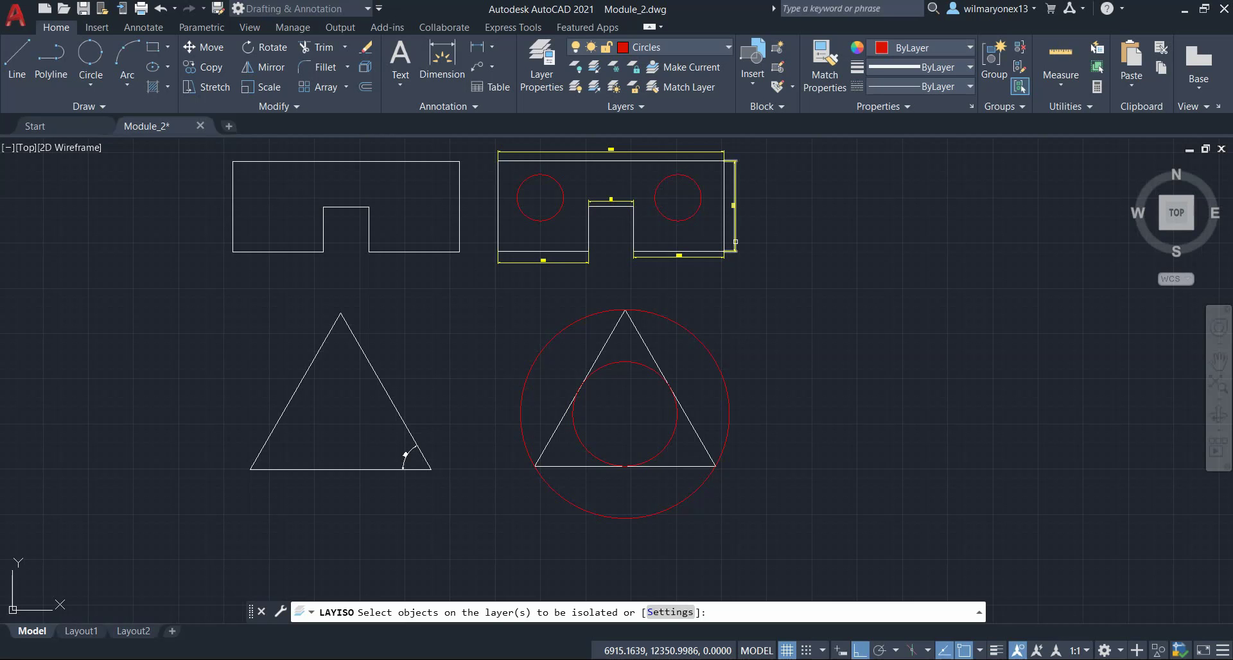
{"action": "left_click", "coordinate": [736, 211]}
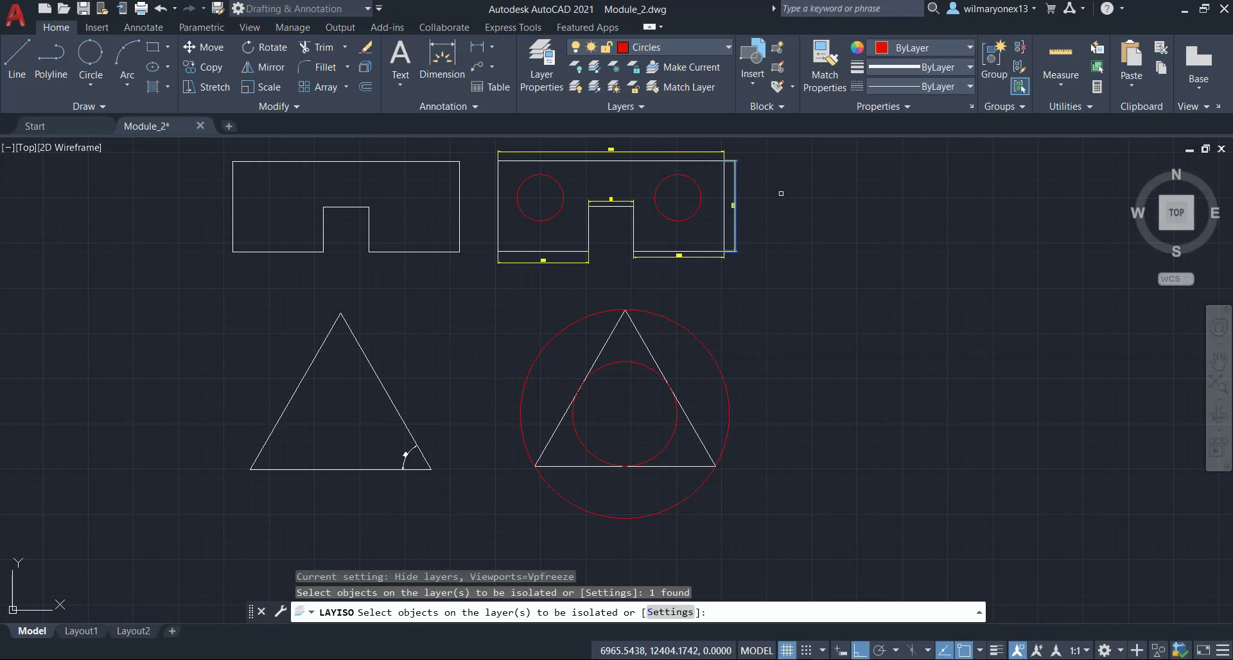
{"action": "key", "text": "Return"}
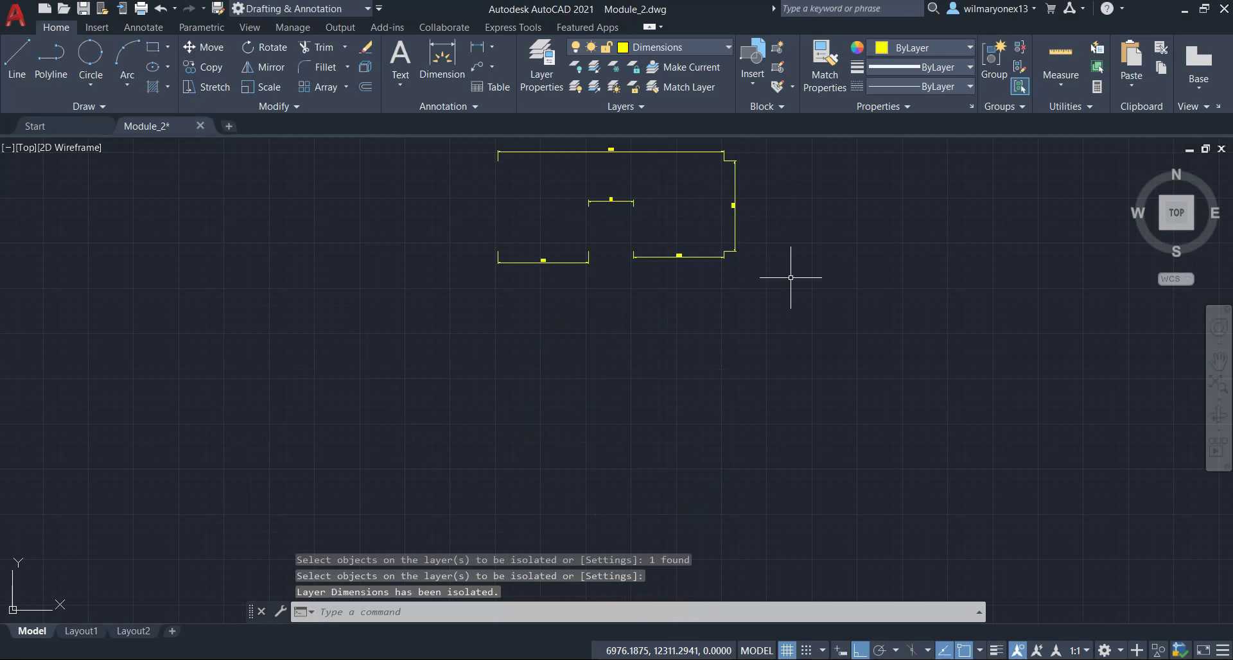
{"action": "middle_click_drag", "start_coordinate": [792, 220], "coordinate": [796, 226]}
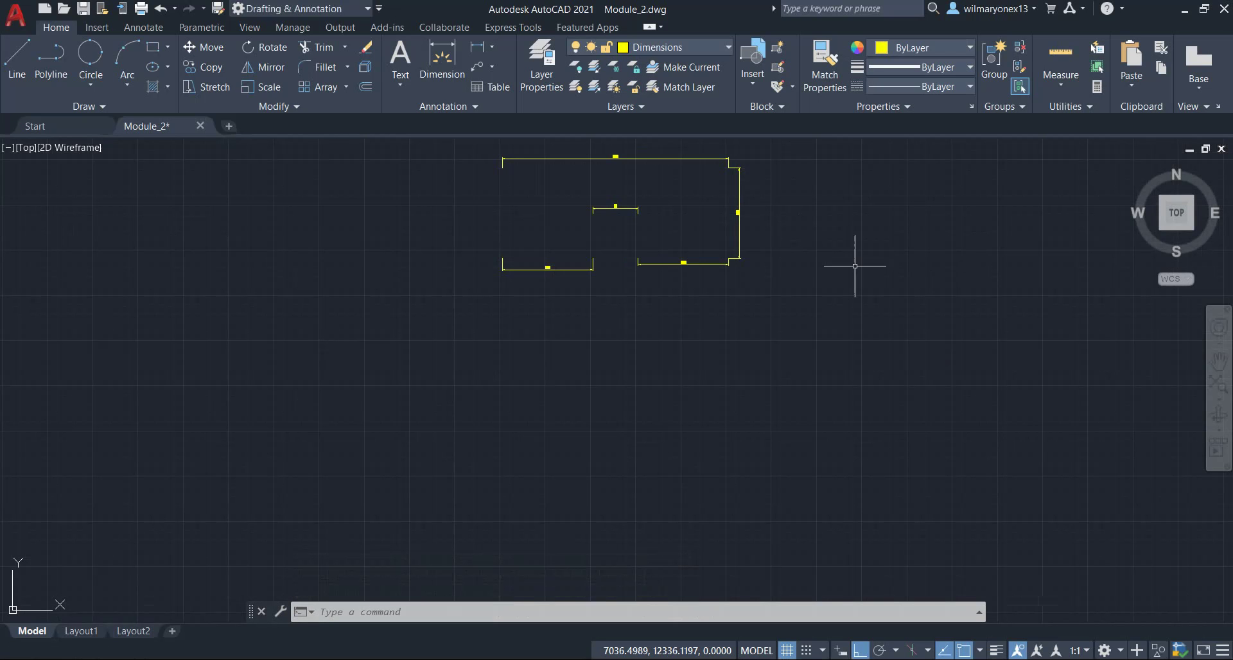
{"action": "left_click", "coordinate": [594, 90]}
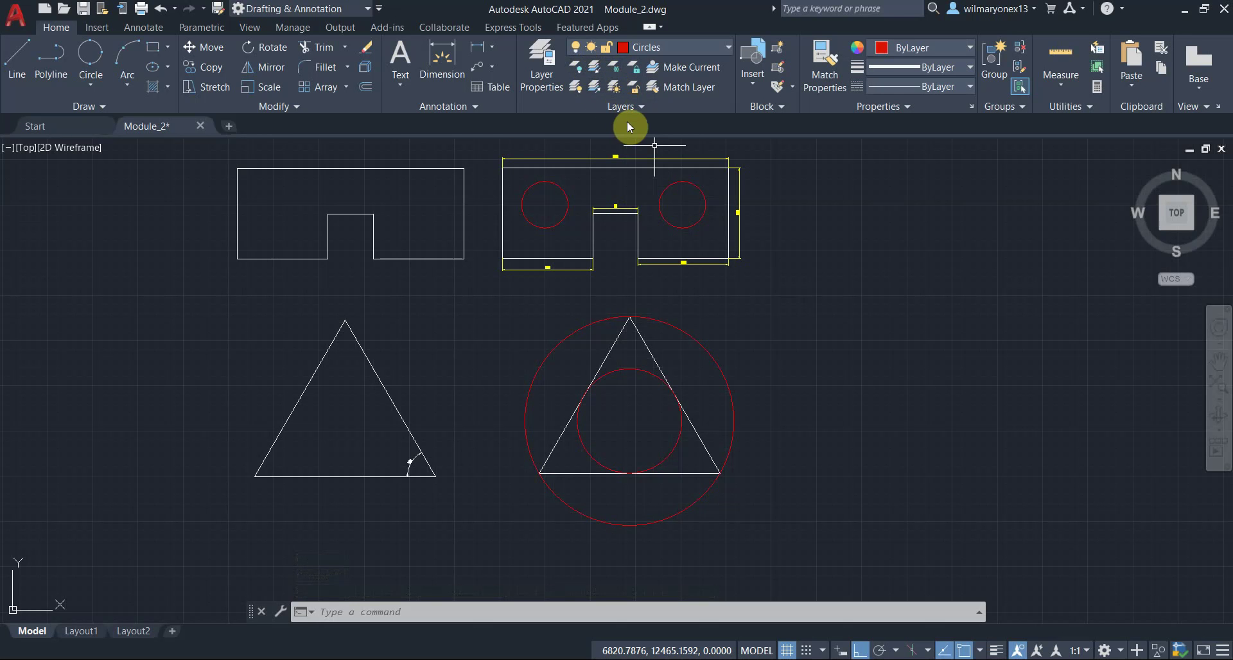
{"action": "left_click", "coordinate": [615, 72]}
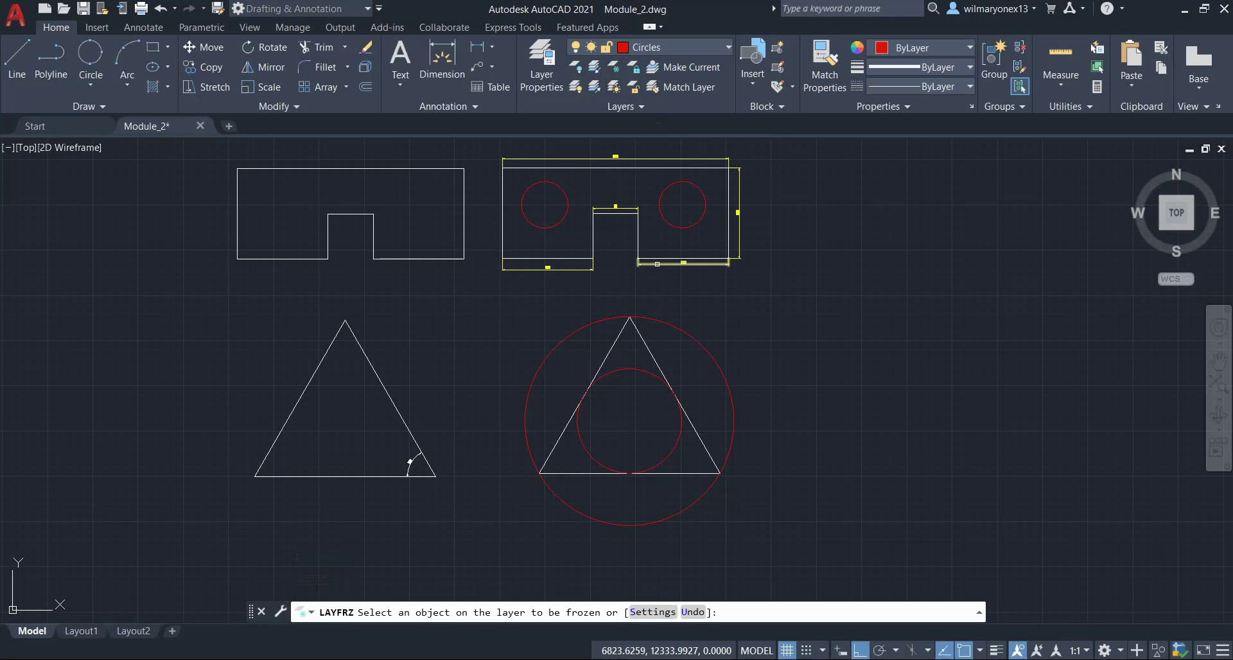
{"action": "left_click", "coordinate": [727, 220]}
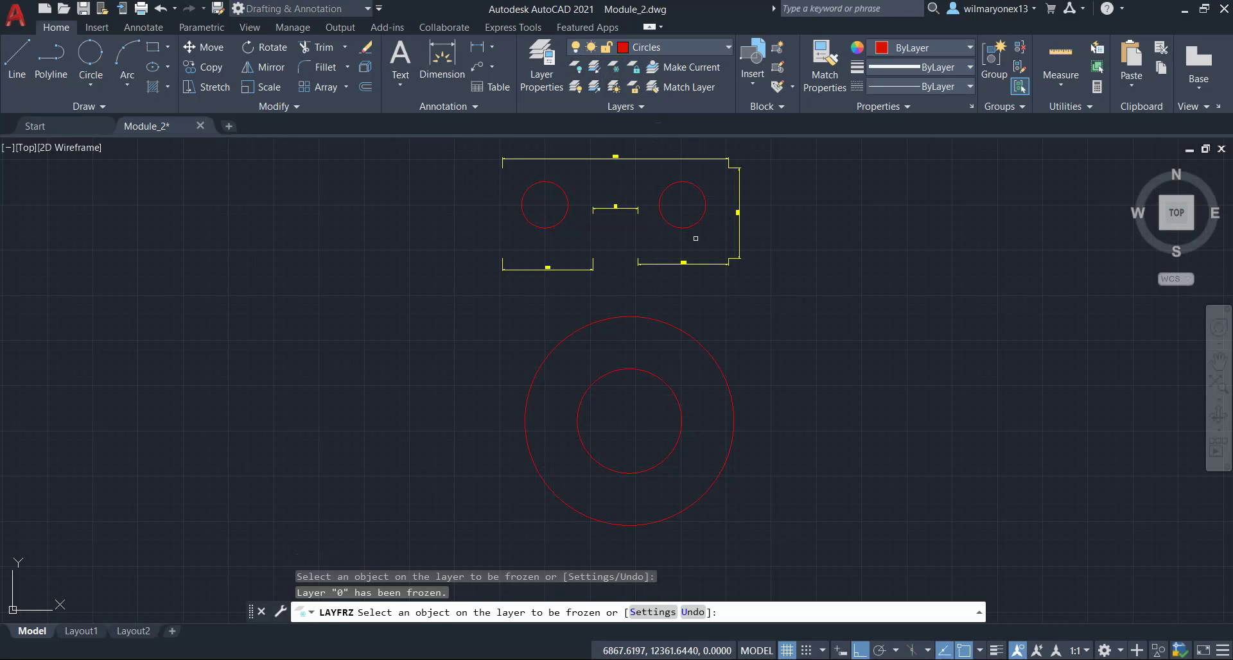
{"action": "left_click", "coordinate": [546, 74]}
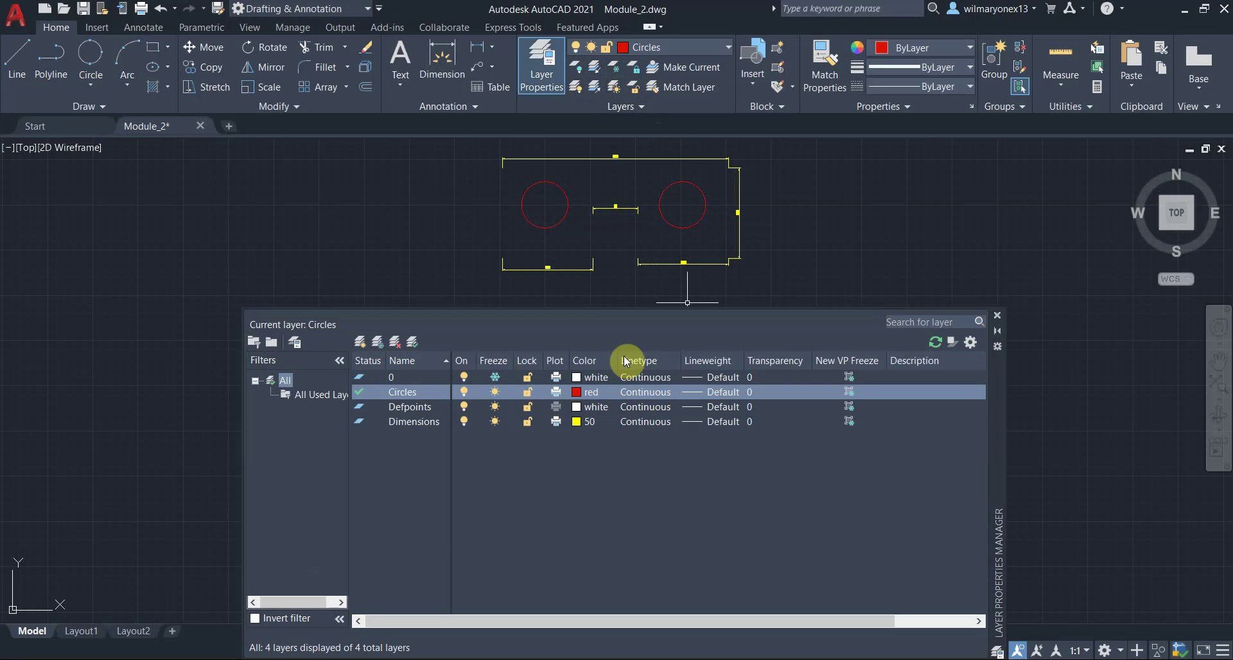
{"action": "left_click", "coordinate": [494, 377]}
{"action": "left_click", "coordinate": [997, 315]}
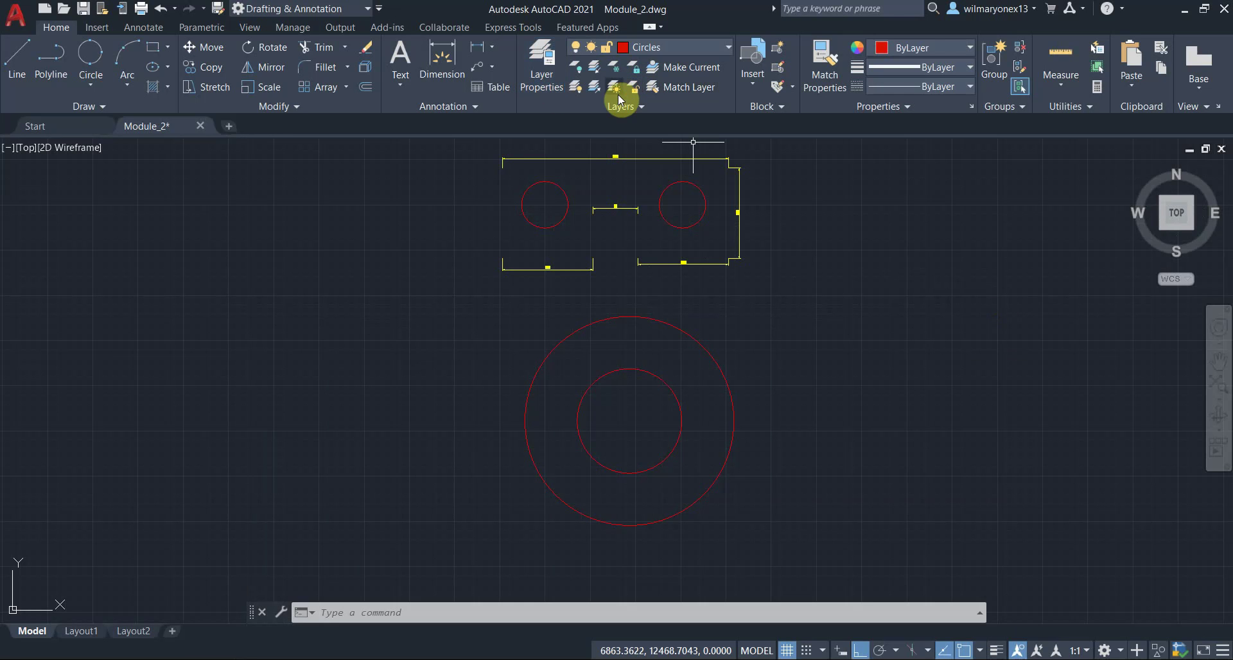
{"action": "left_click", "coordinate": [615, 93]}
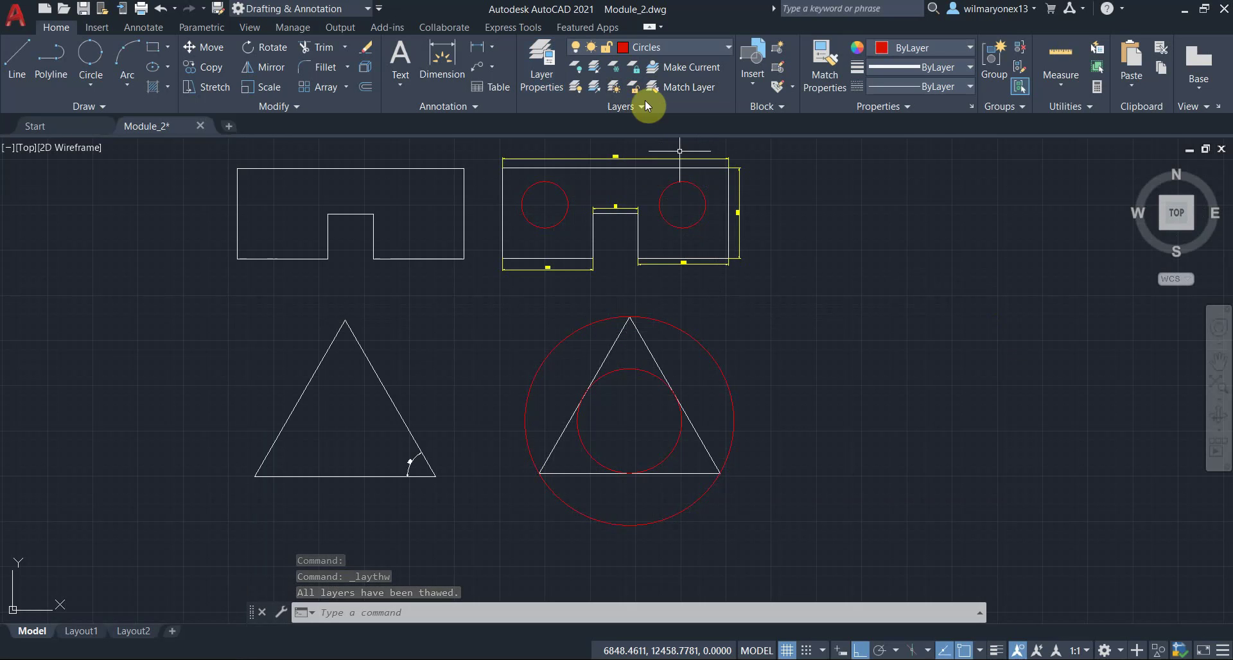
{"action": "left_click", "coordinate": [637, 81]}
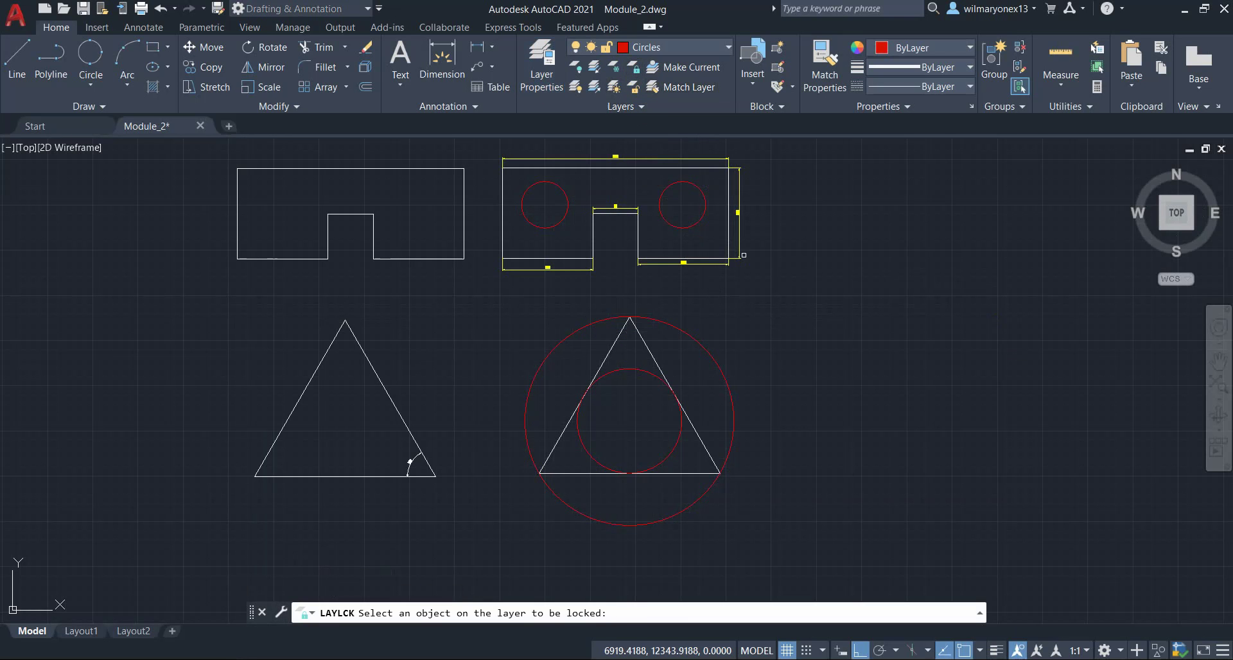
{"action": "left_click", "coordinate": [739, 257]}
{"action": "scroll", "coordinate": [732, 264], "scroll_direction": "up", "scroll_amount": 6}
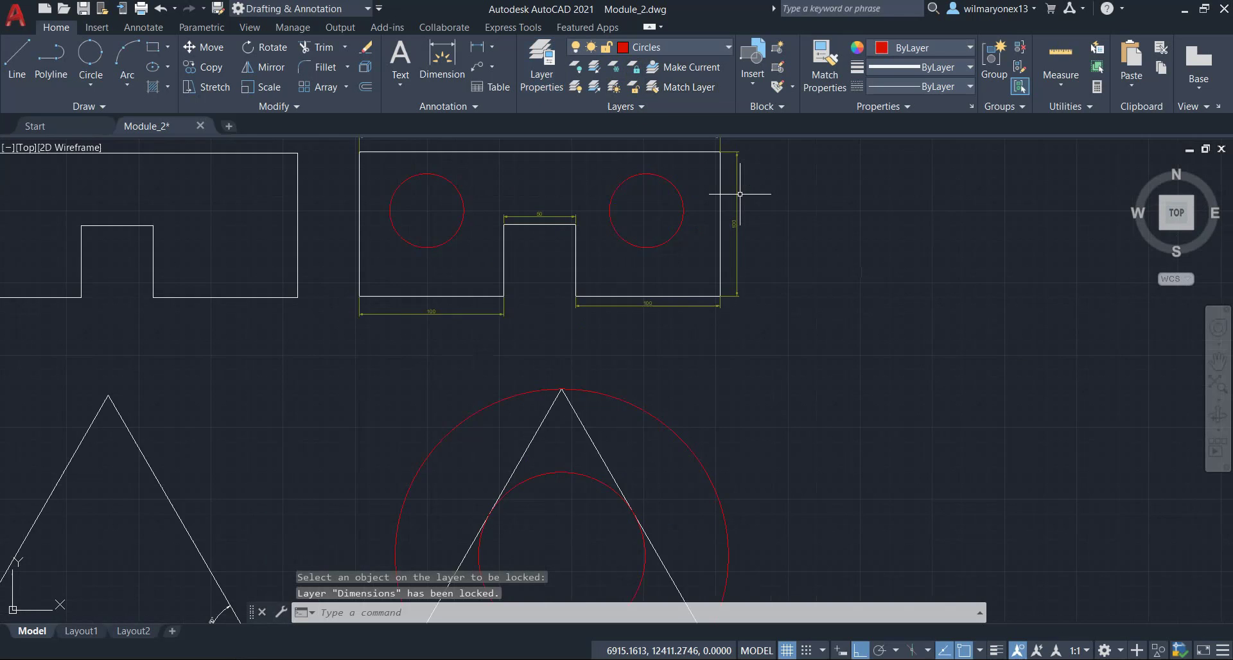
{"action": "scroll", "coordinate": [726, 260], "scroll_direction": "down", "scroll_amount": 6}
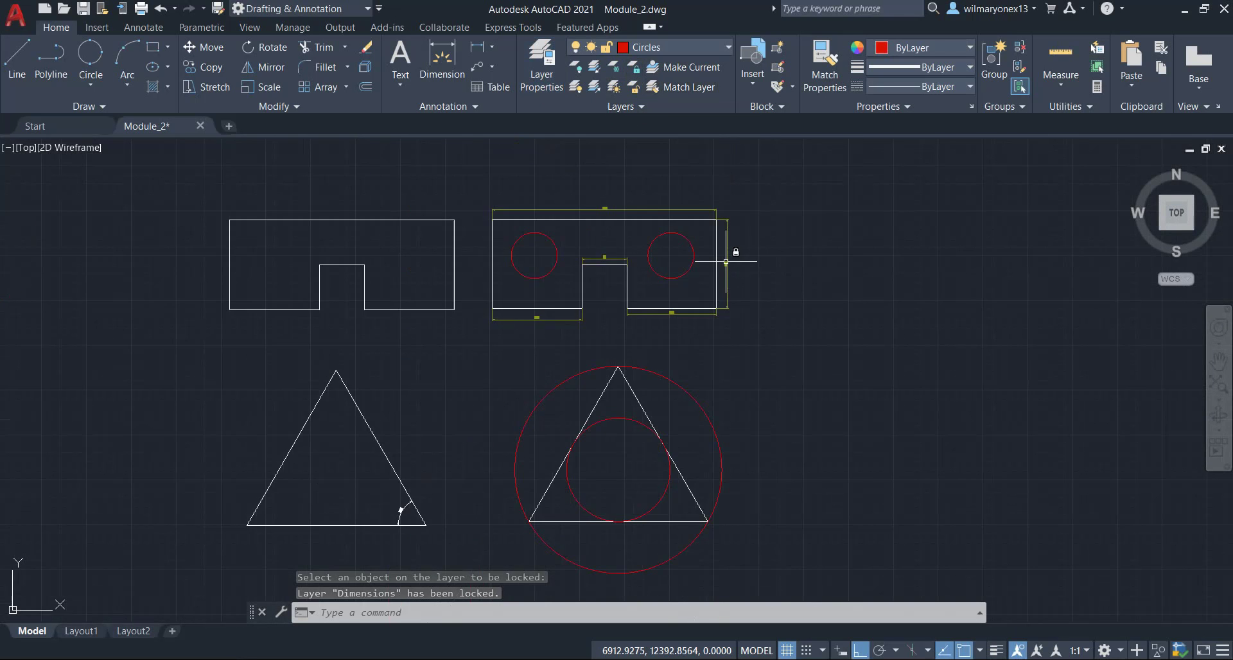
{"action": "scroll", "coordinate": [726, 261], "scroll_direction": "up", "scroll_amount": 6}
{"action": "scroll", "coordinate": [723, 262], "scroll_direction": "down", "scroll_amount": 2}
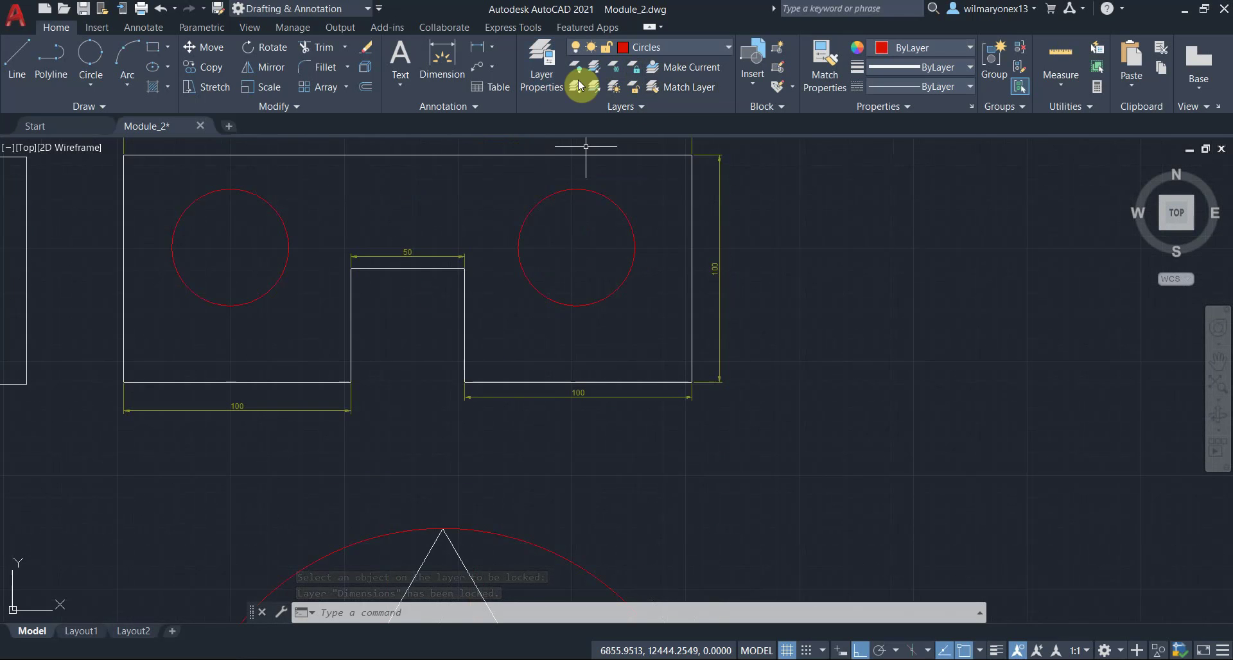
{"action": "left_click", "coordinate": [638, 90]}
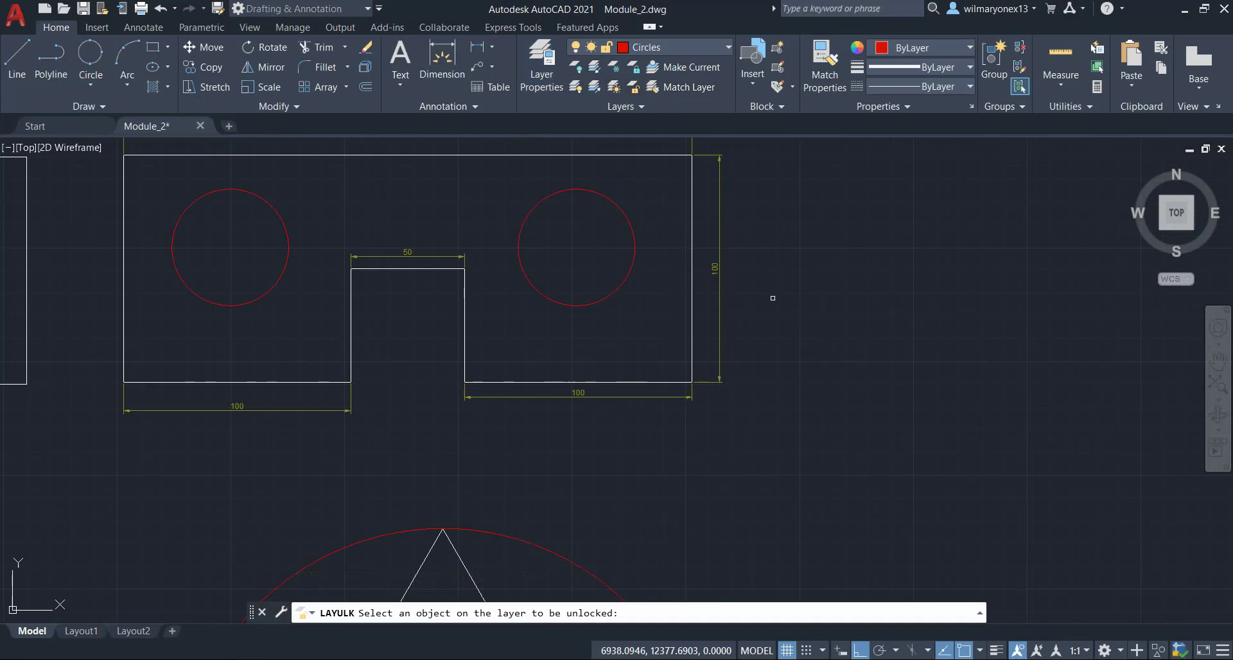
{"action": "scroll", "coordinate": [771, 296], "scroll_direction": "down", "scroll_amount": 2}
{"action": "left_click", "coordinate": [742, 266]}
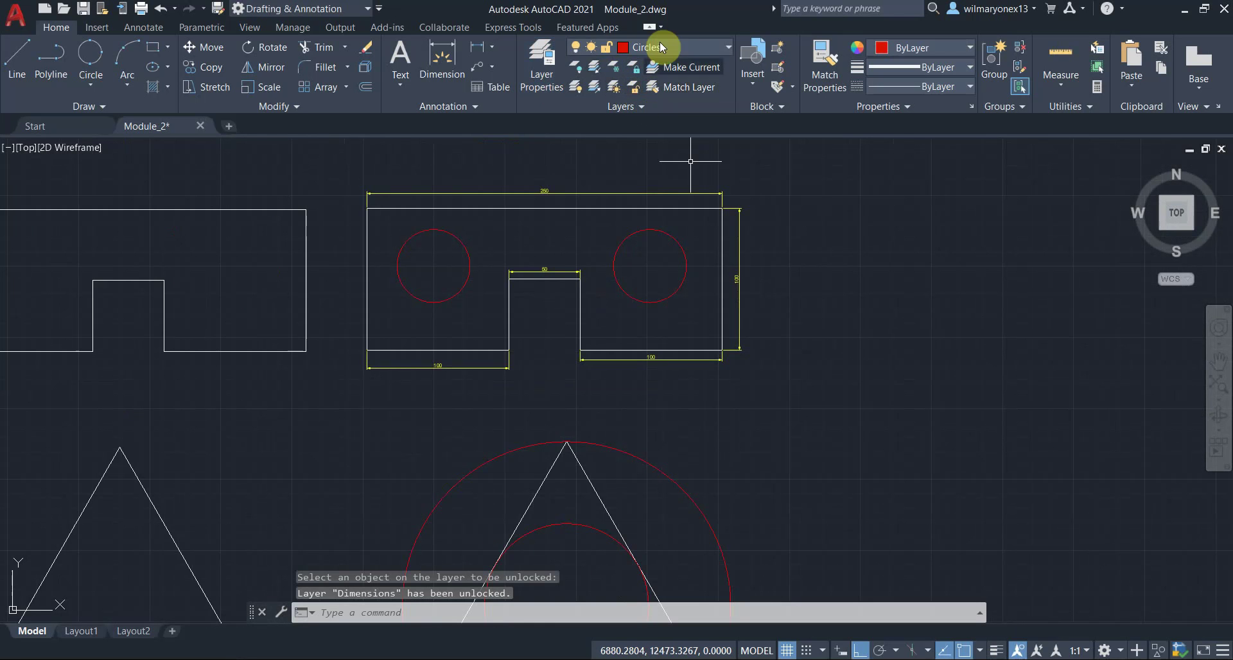
Use Make Current on the vertical dimension to set its layer current.
{"action": "left_click", "coordinate": [682, 67]}
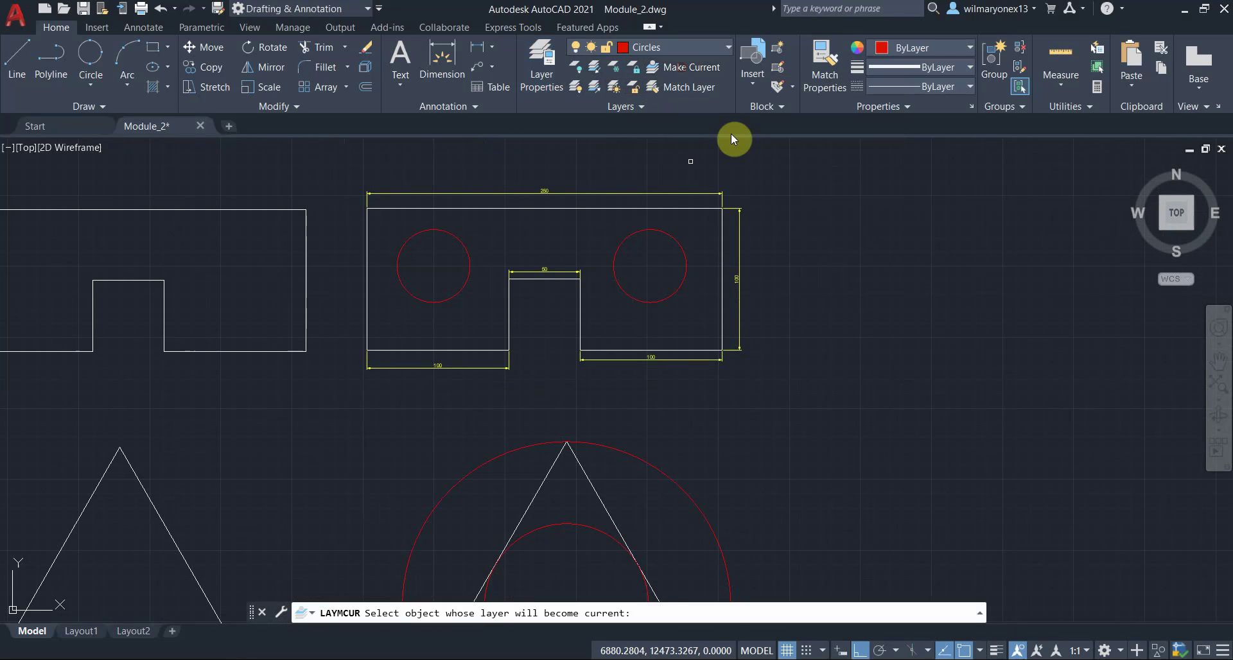
{"action": "left_click", "coordinate": [684, 67]}
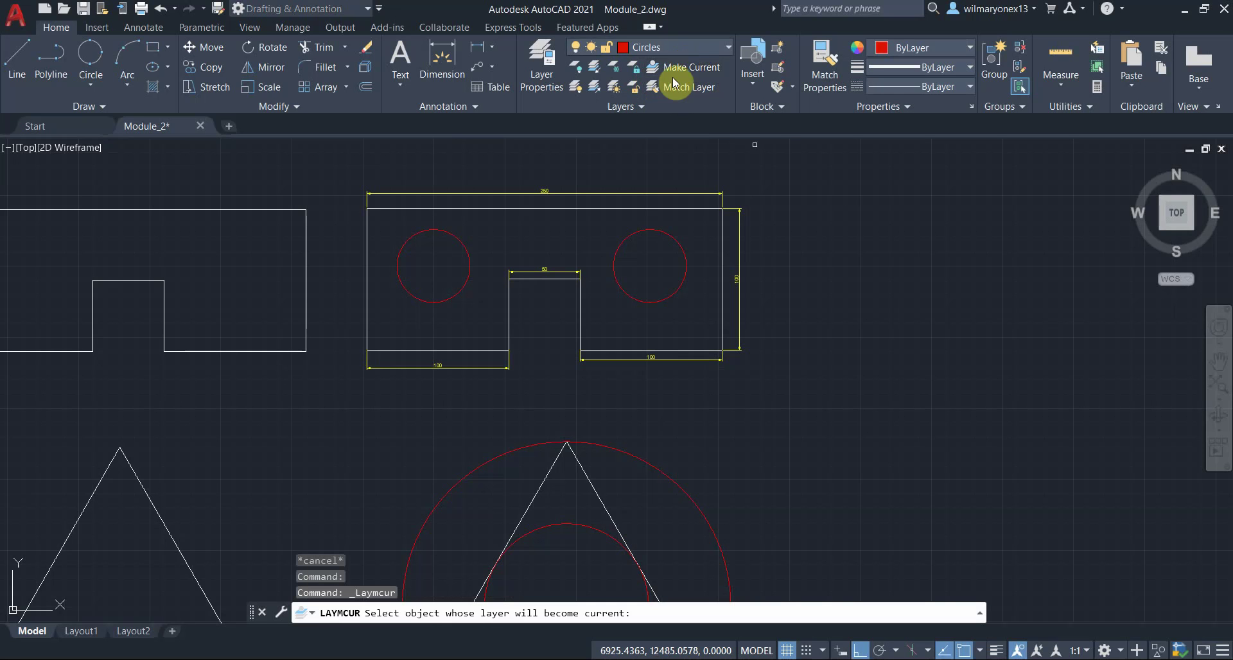
{"action": "left_click", "coordinate": [742, 316]}
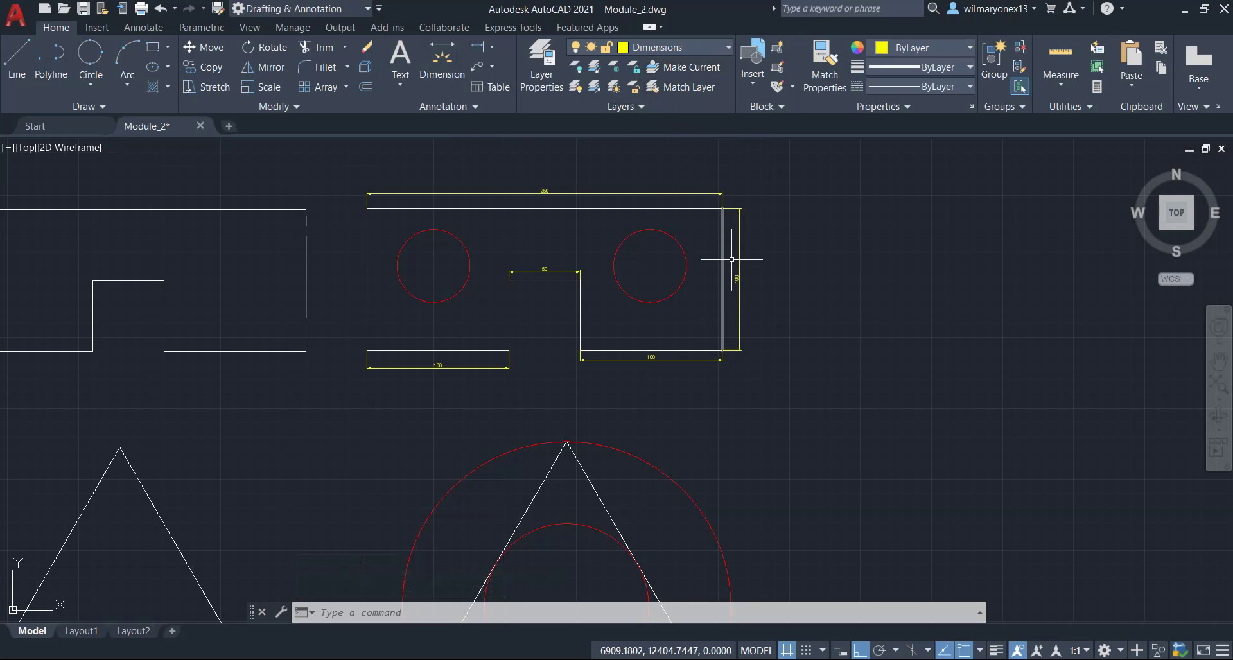
{"action": "left_click", "coordinate": [671, 69]}
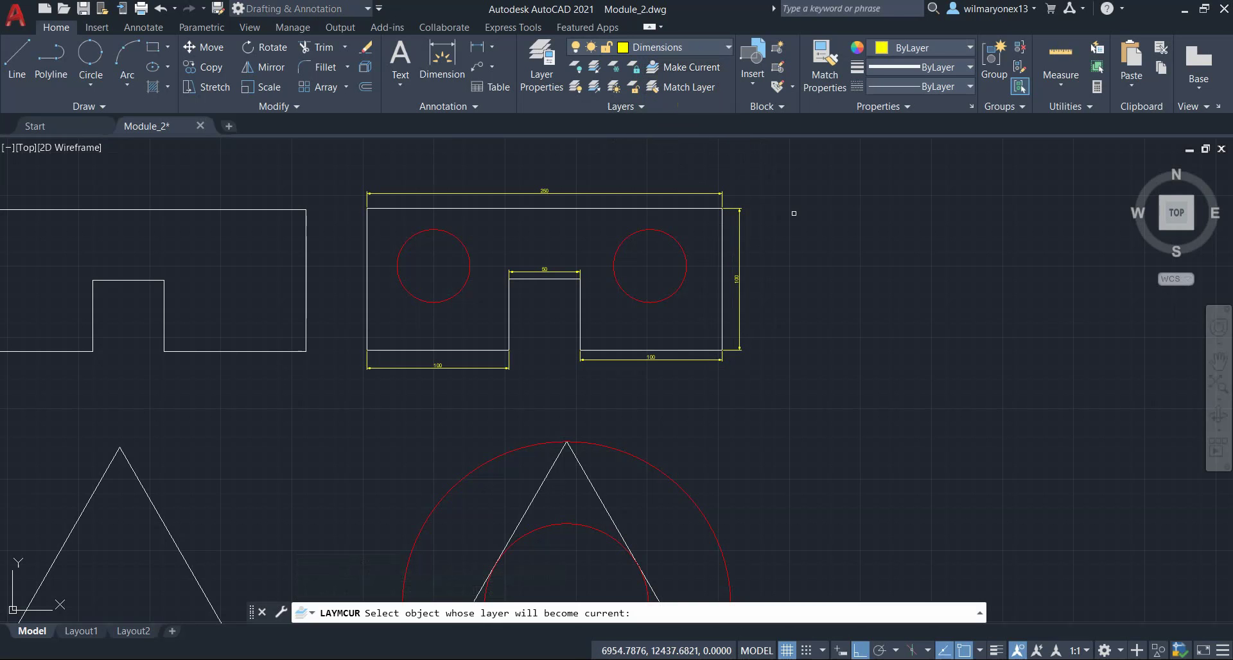
{"action": "left_click", "coordinate": [710, 90]}
Confirm Dimensions is current in the layer dropdown, then retry Make Current.
{"action": "left_click", "coordinate": [706, 47]}
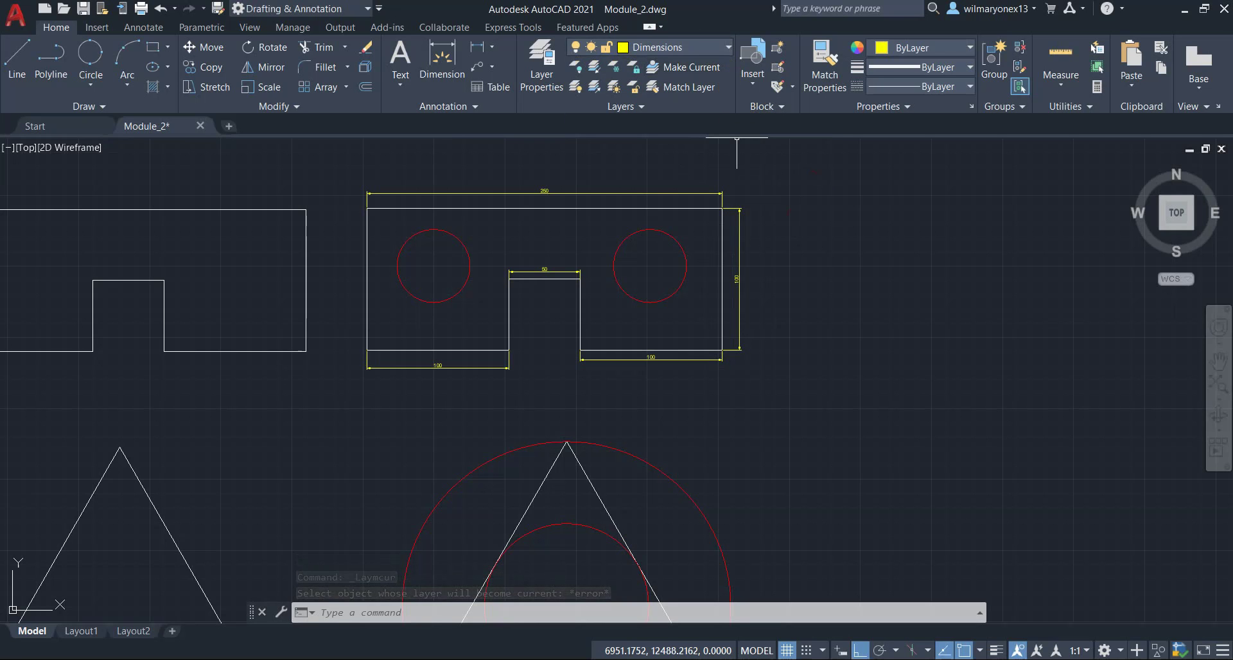
{"action": "left_click", "coordinate": [716, 45]}
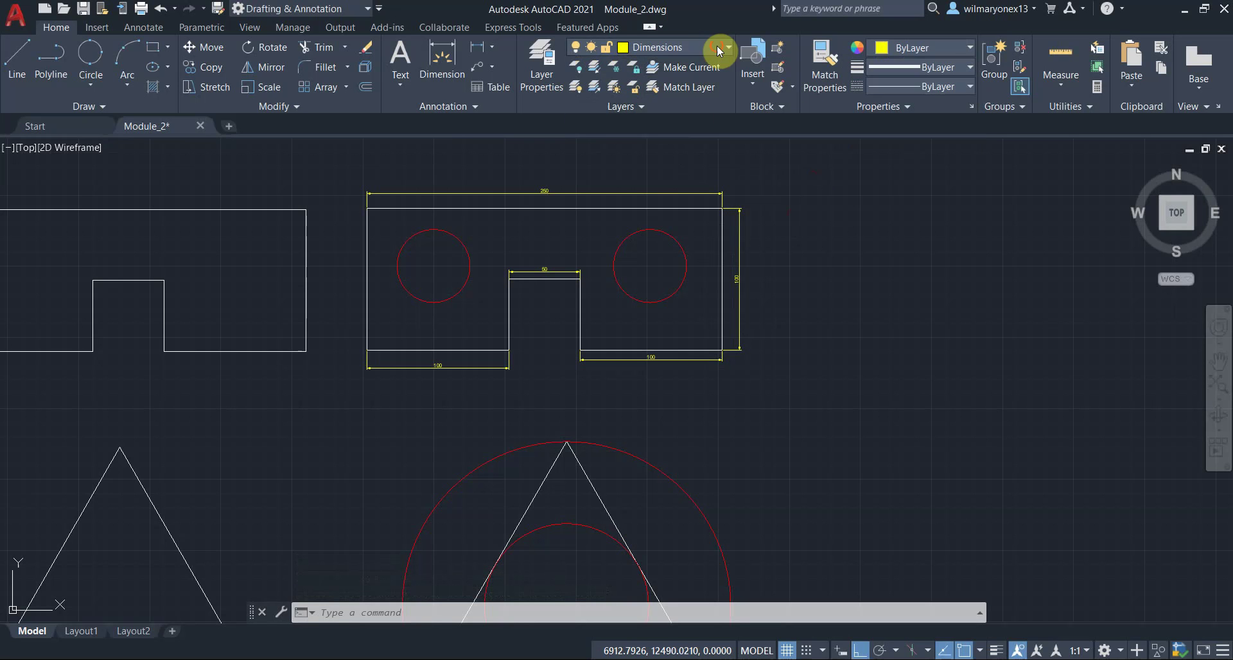
{"action": "left_click", "coordinate": [716, 45]}
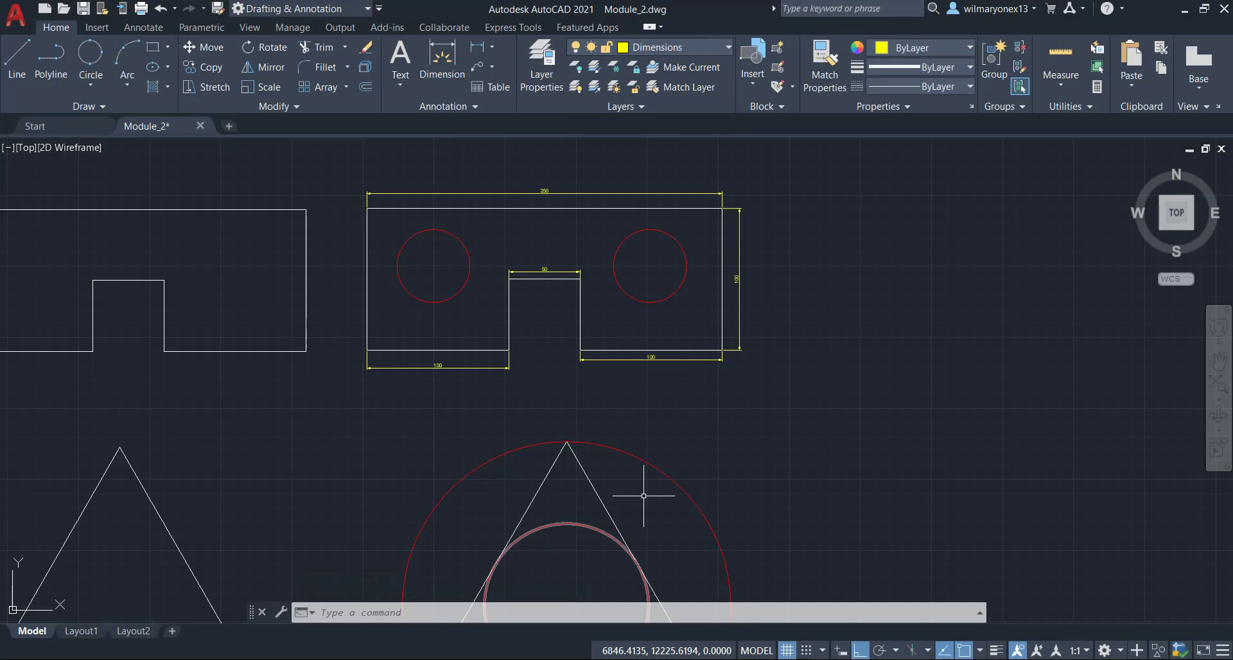
{"action": "left_click", "coordinate": [696, 68]}
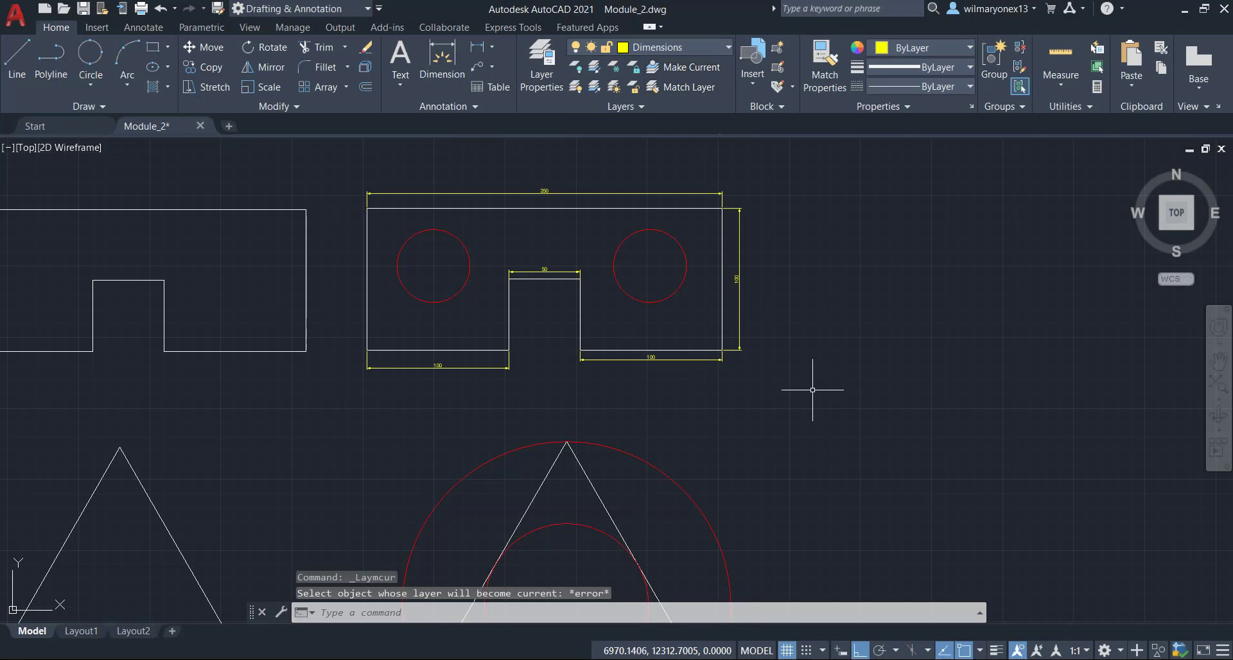
{"action": "middle_click_drag", "start_coordinate": [781, 401], "coordinate": [834, 311]}
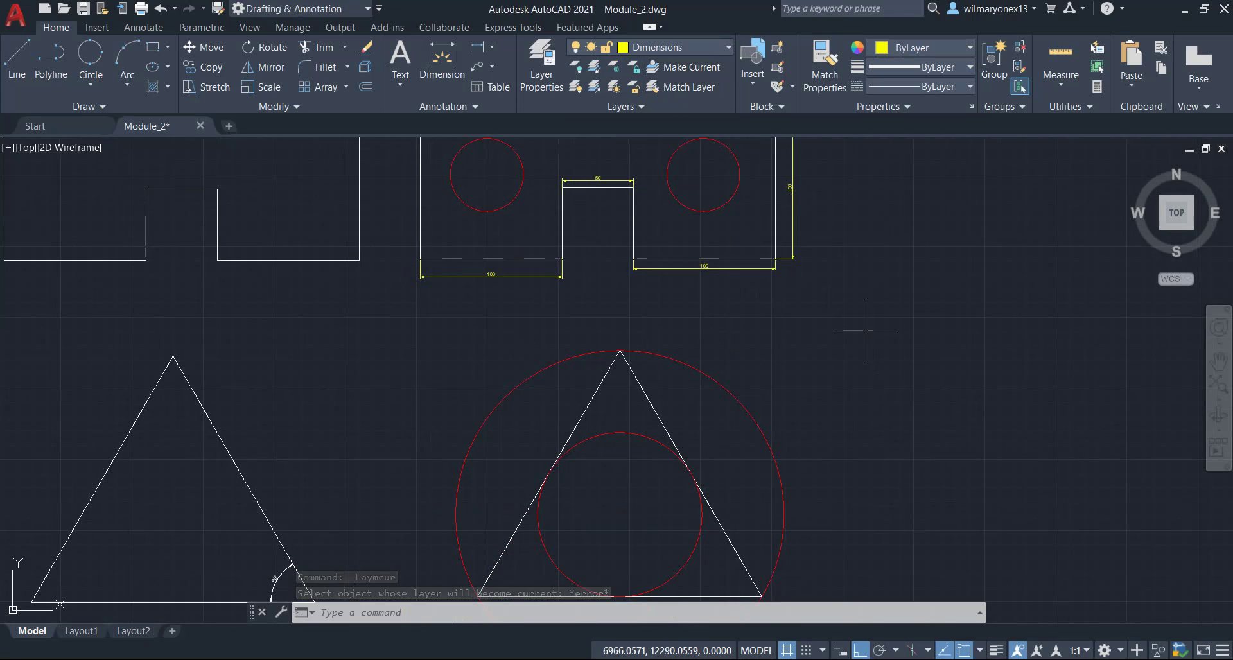
{"action": "scroll", "coordinate": [864, 335], "scroll_direction": "down", "scroll_amount": 2}
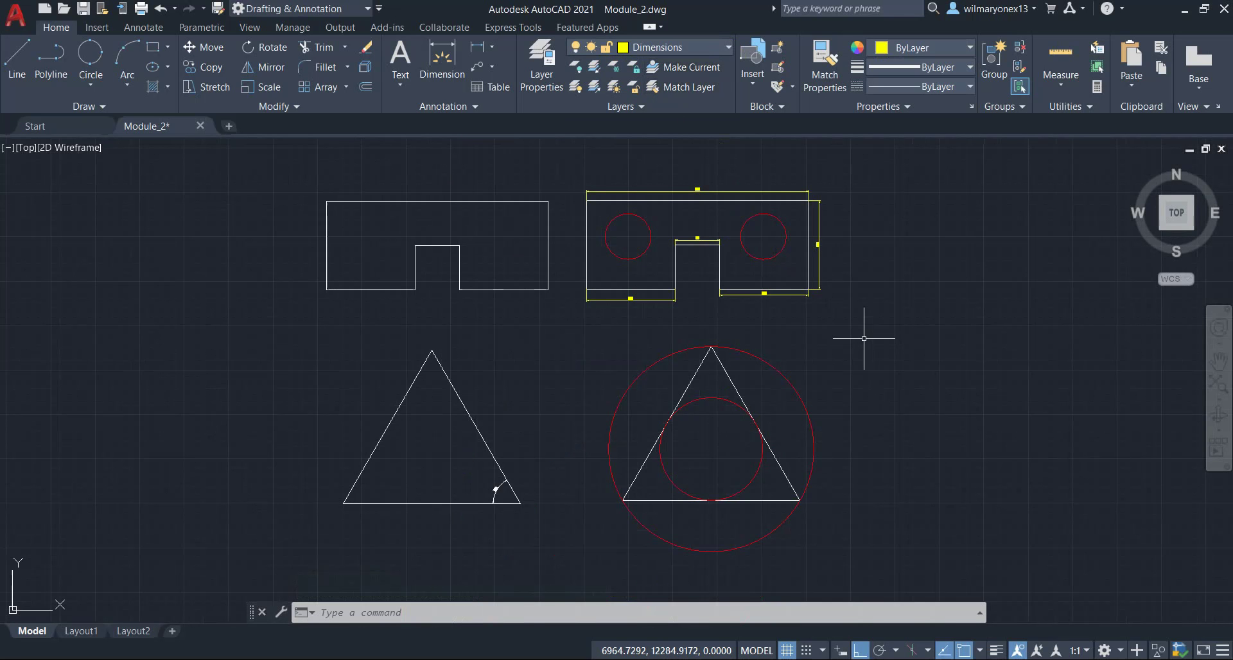
{"action": "middle_click_drag", "start_coordinate": [889, 336], "coordinate": [872, 331]}
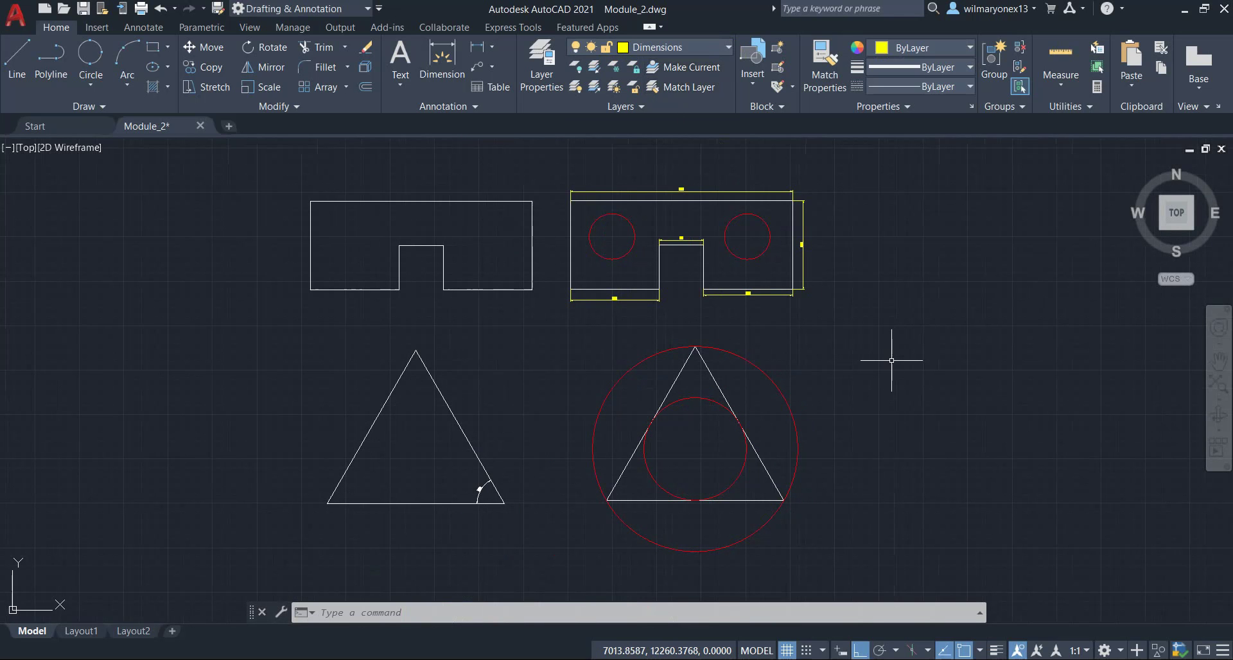